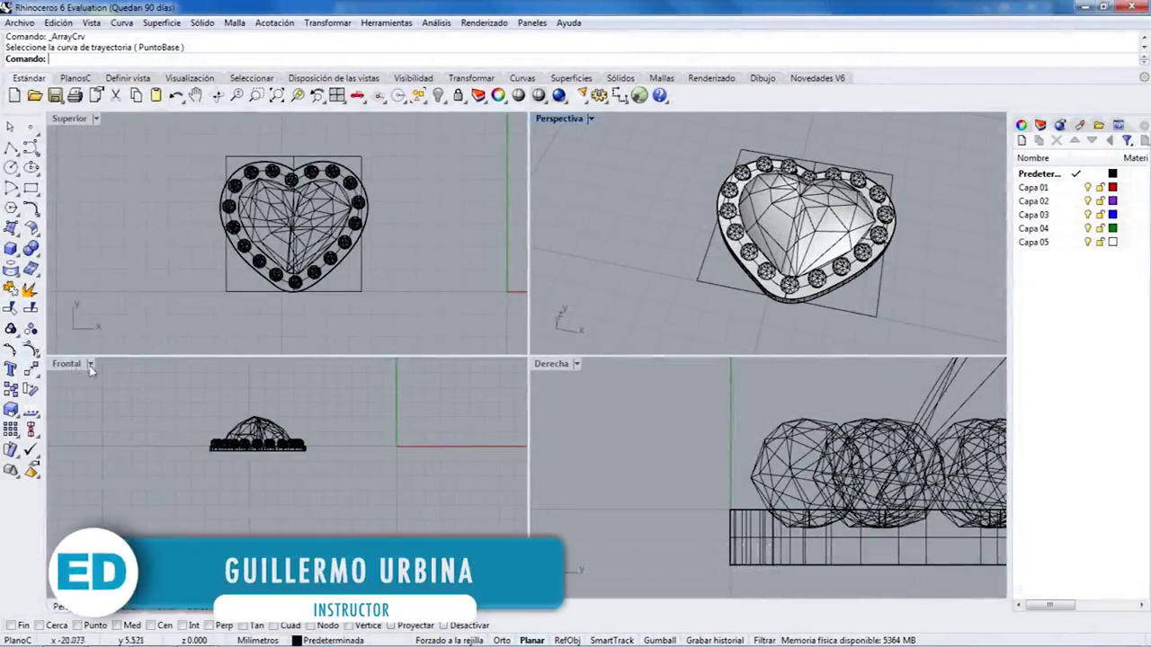
Draw a circle with a 20 mm diameter below the heart setting in the front view.
scroll(351, 473, "down", 4)
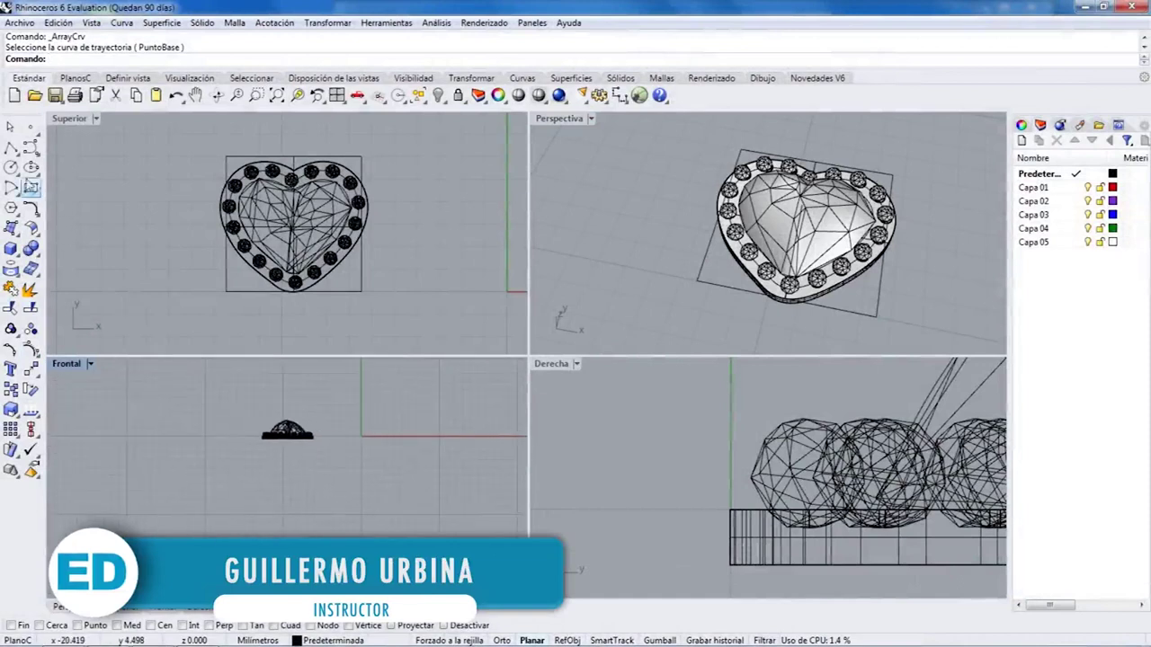
left_click(10, 167)
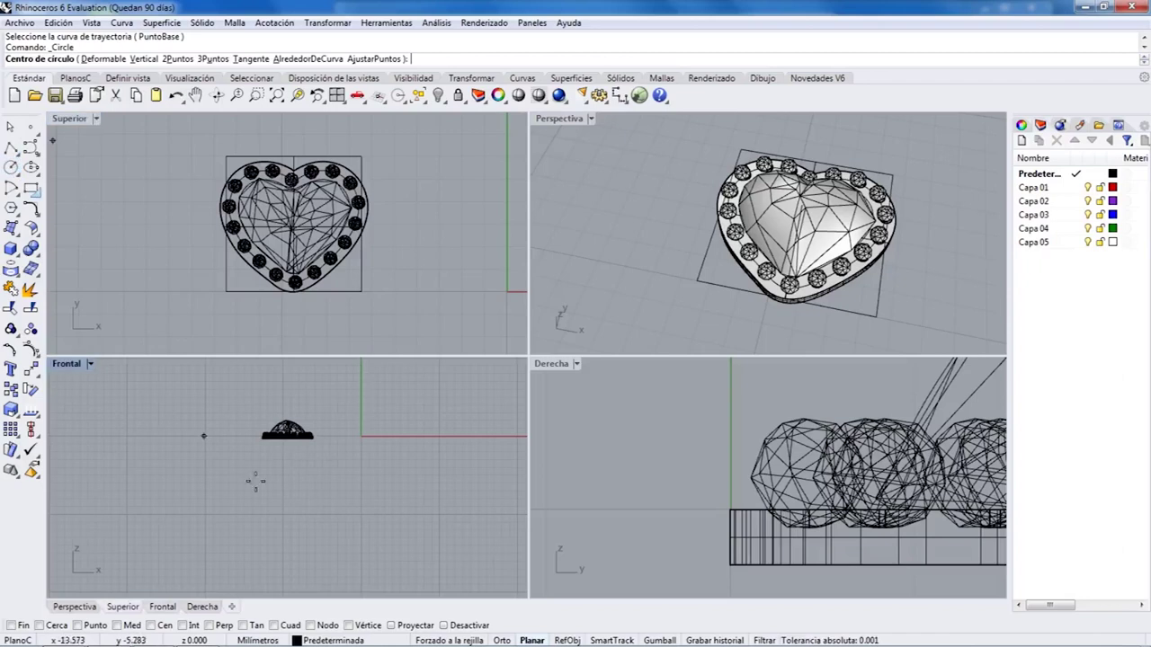
left_click(336, 477)
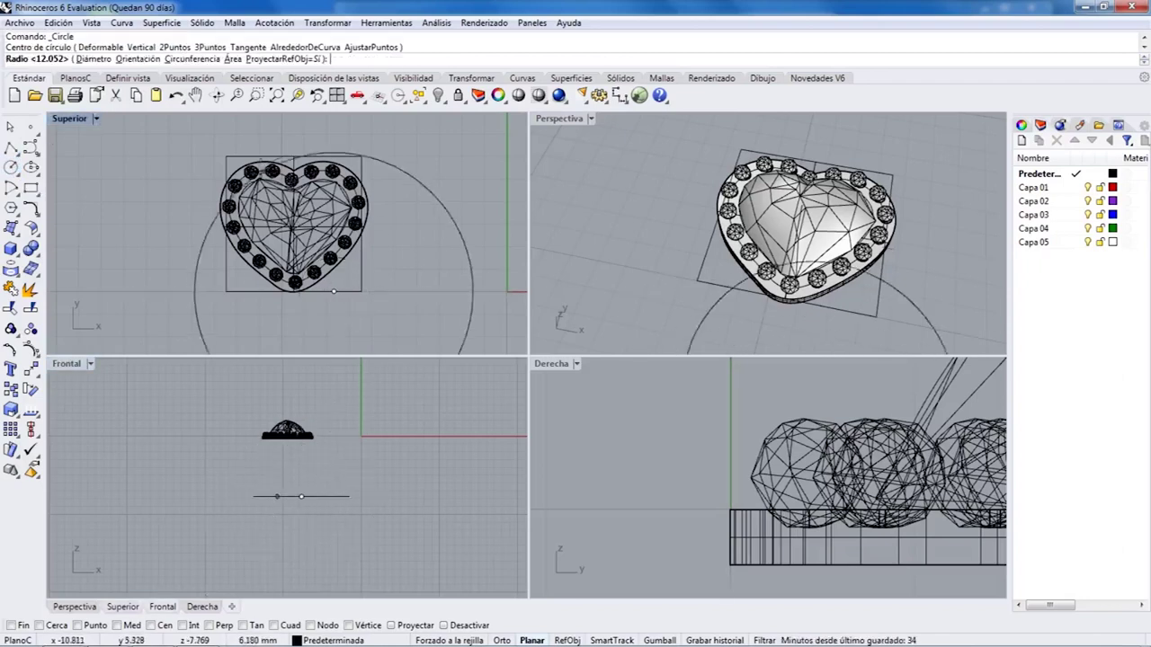
left_click(95, 59)
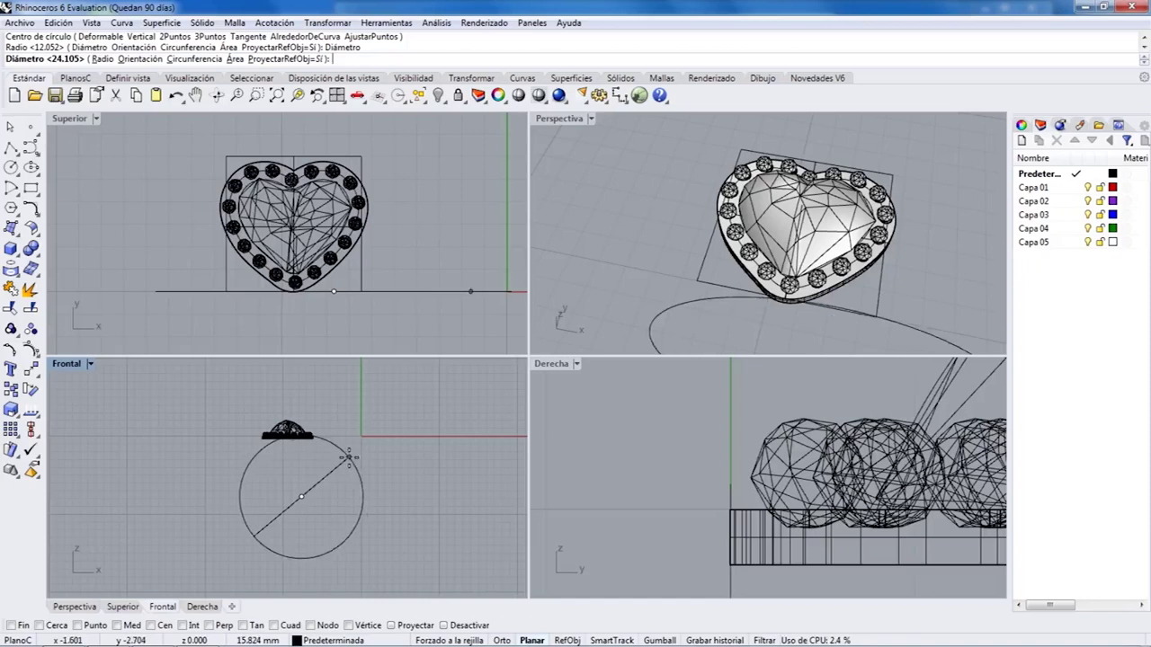
type("20")
key("Return")
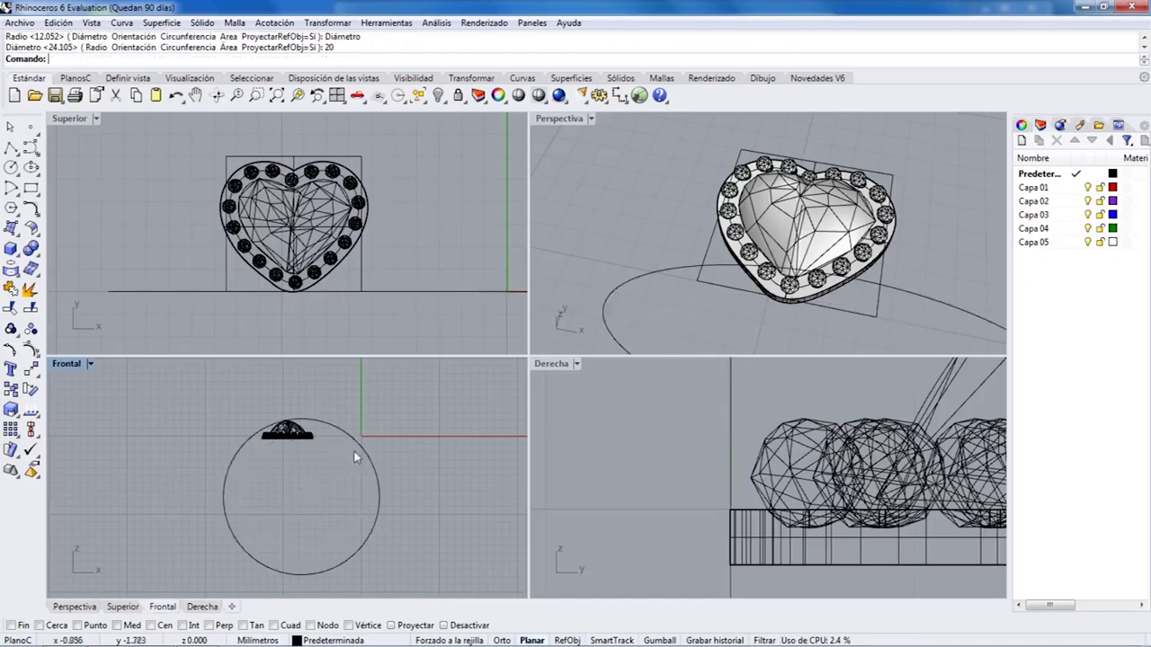
Move the circle directly beneath the heart setting in the front view and measure its length.
left_click_drag(349, 438, 339, 465)
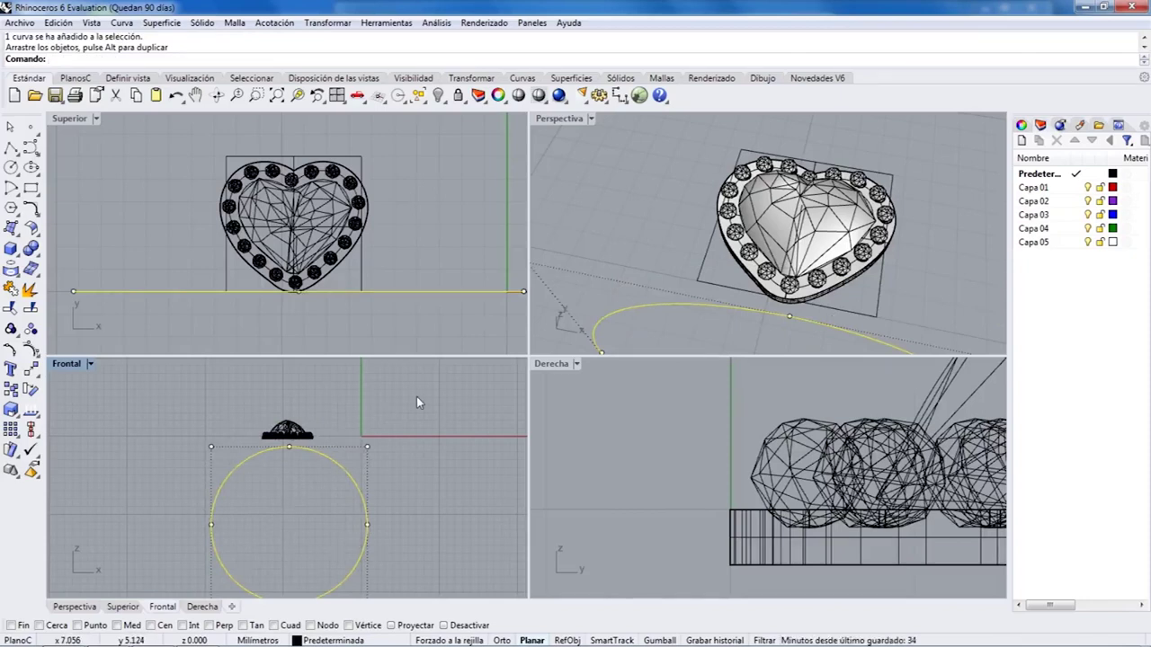
right_click_drag(347, 456, 334, 438)
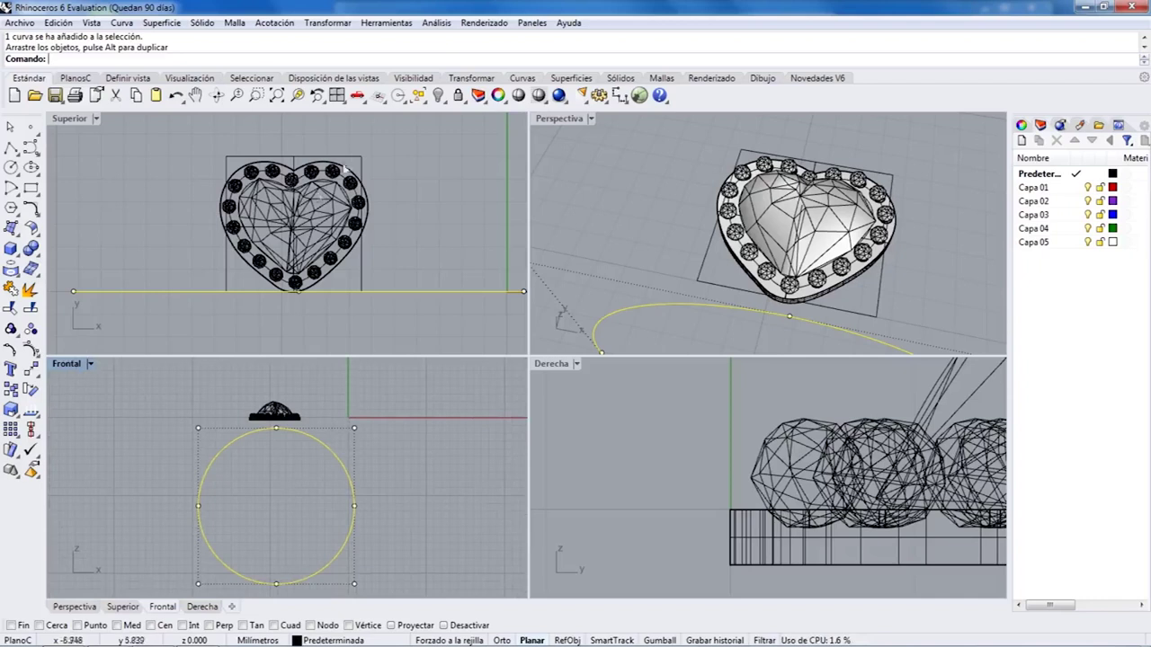
left_click(436, 22)
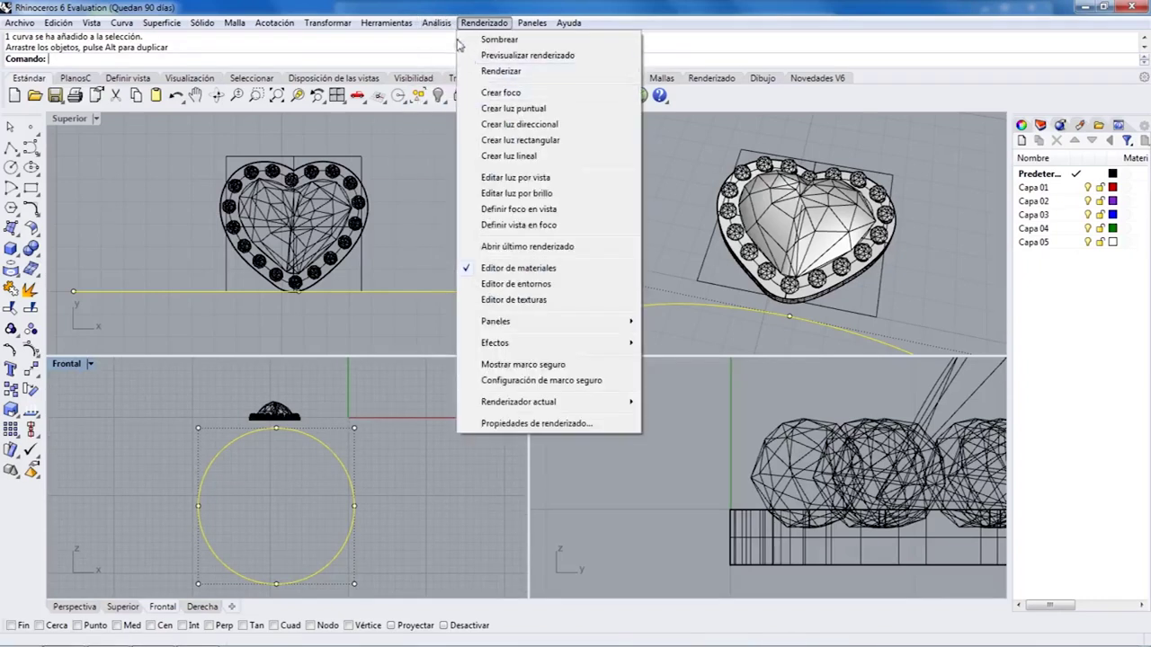
left_click(472, 131)
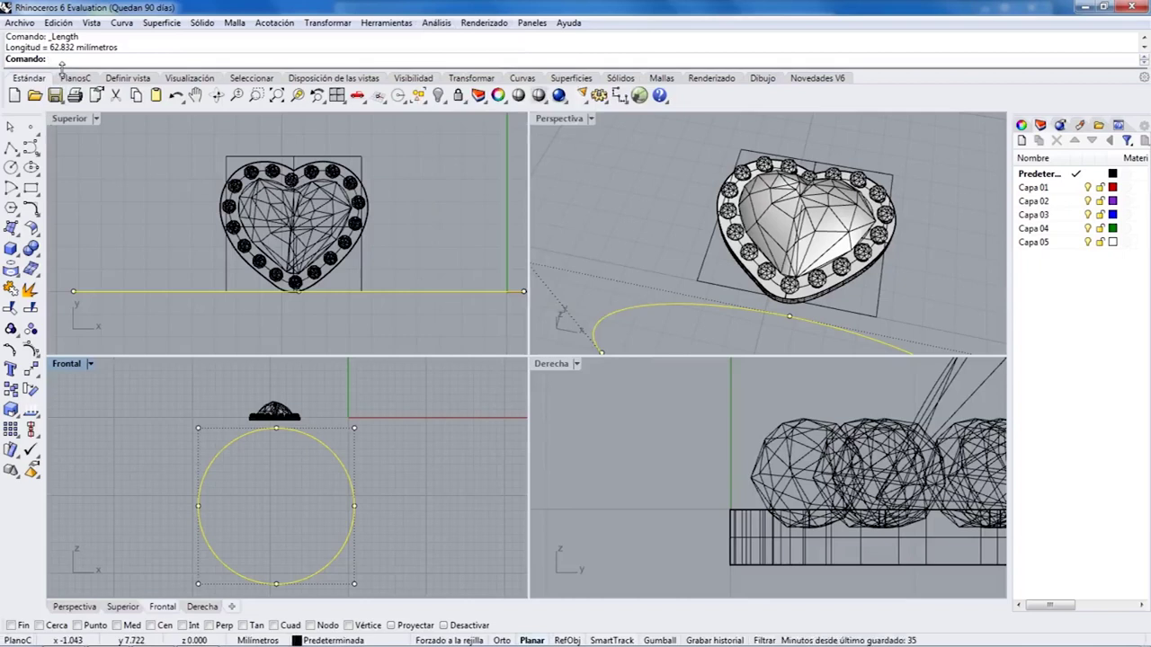
Try to draw a 62.8 mm line above the heart in the top view.
left_click(11, 147)
scroll(225, 211, "down", 5)
right_click_drag(180, 274, 192, 347)
left_click(185, 191)
type("62.8")
key("Return")
left_click(367, 185)
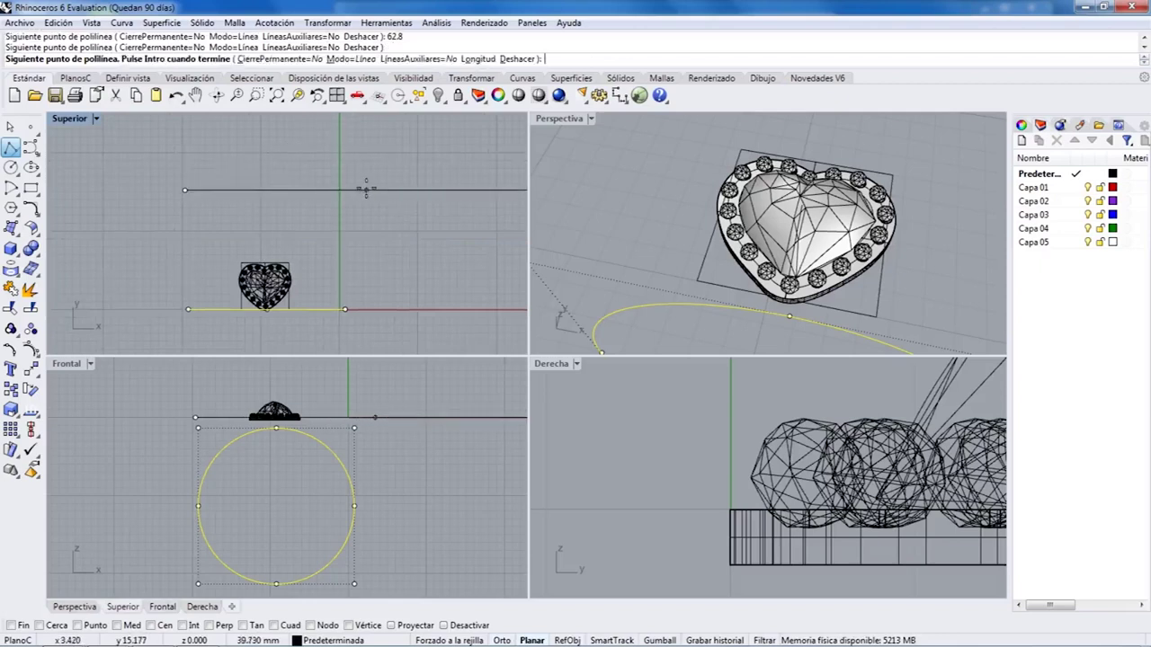
key("Return")
scroll(333, 206, "down", 3)
right_click_drag(332, 204, 340, 217)
key("ctrl+z")
Draw a horizontal 62.8 mm polyline above the heart in the top view with ortho on, and select it.
left_click(11, 146)
left_click(205, 168)
type("62.8")
key("Return")
key("F8")
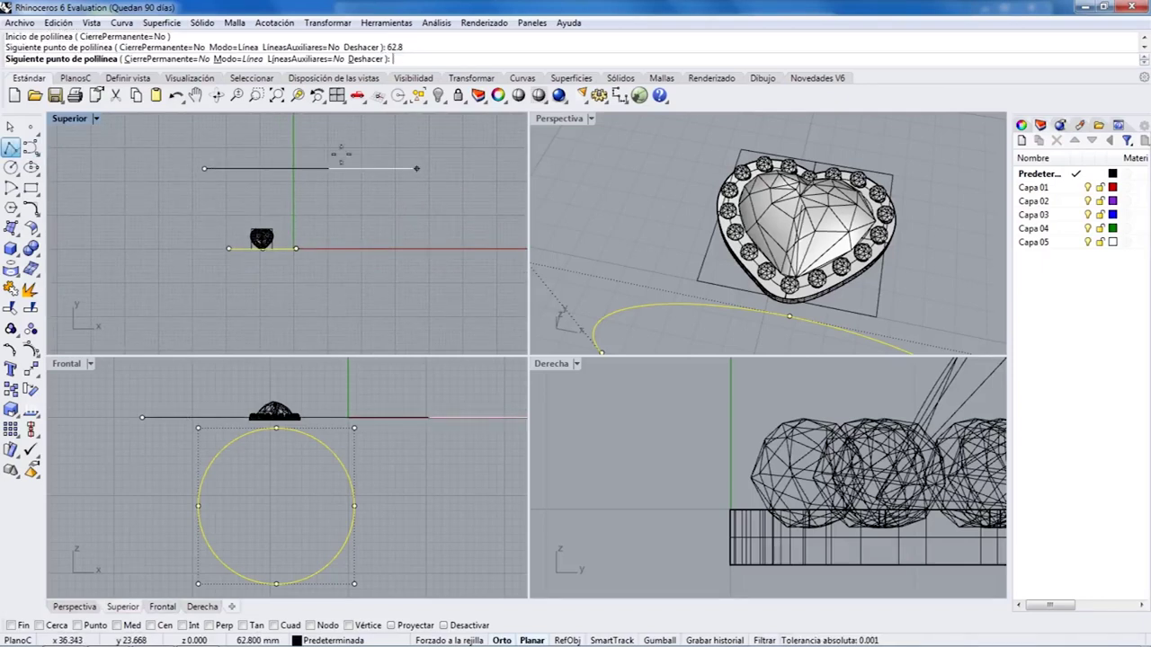
left_click(420, 164)
key("F8")
key("Return")
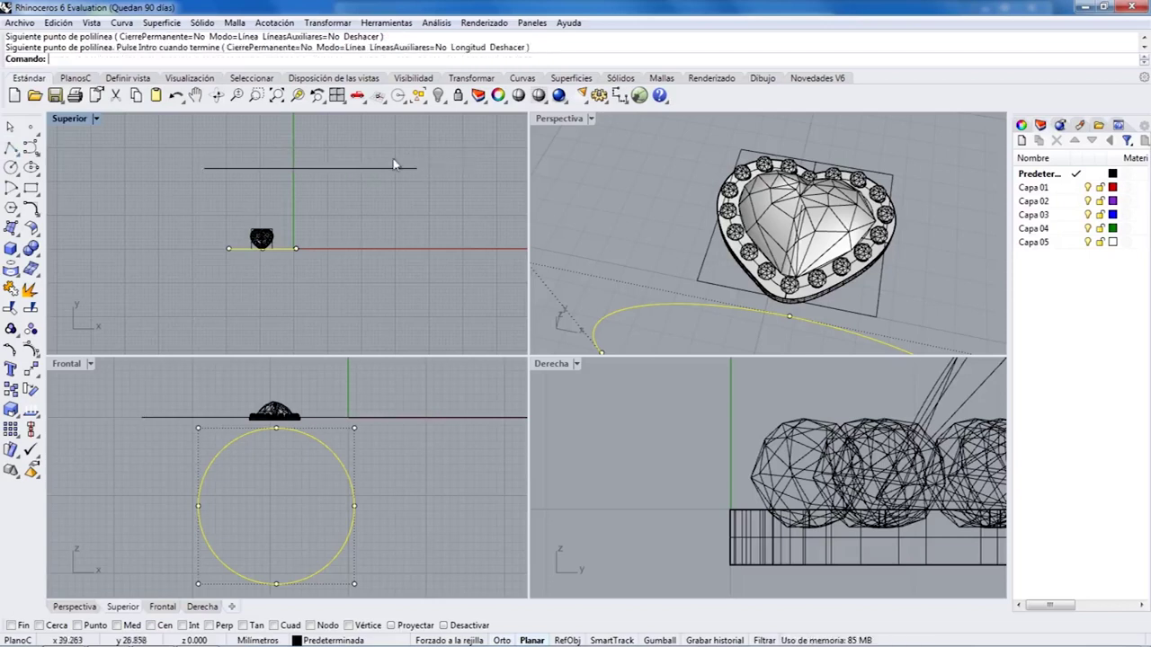
left_click(323, 168)
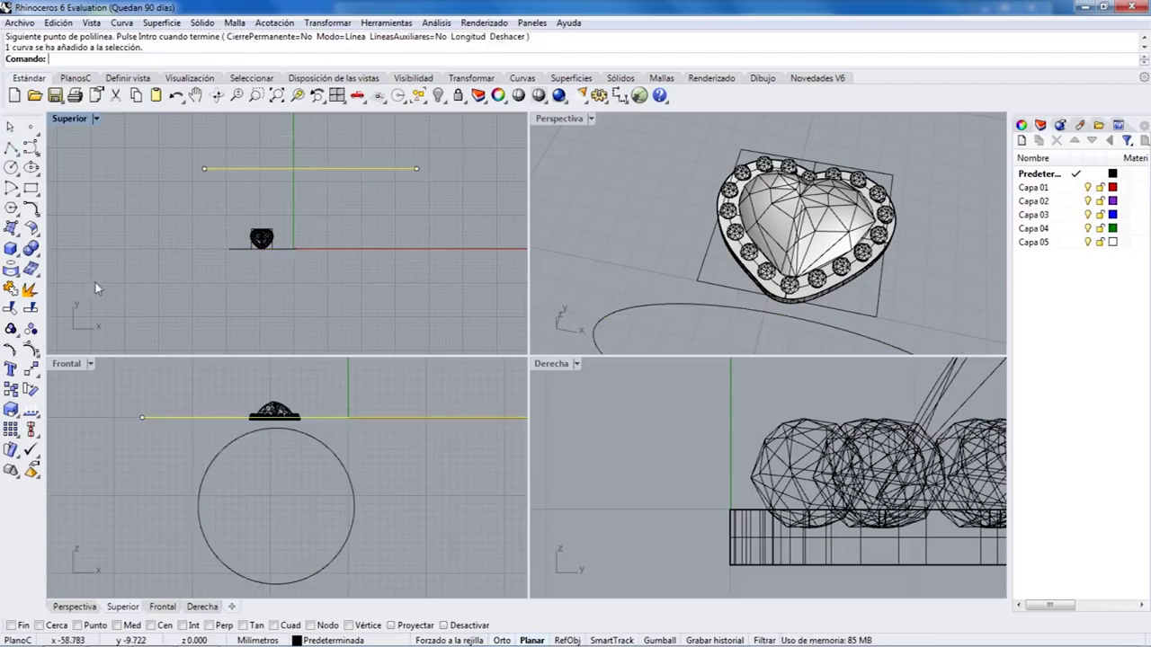
left_click(11, 387)
left_click(225, 187)
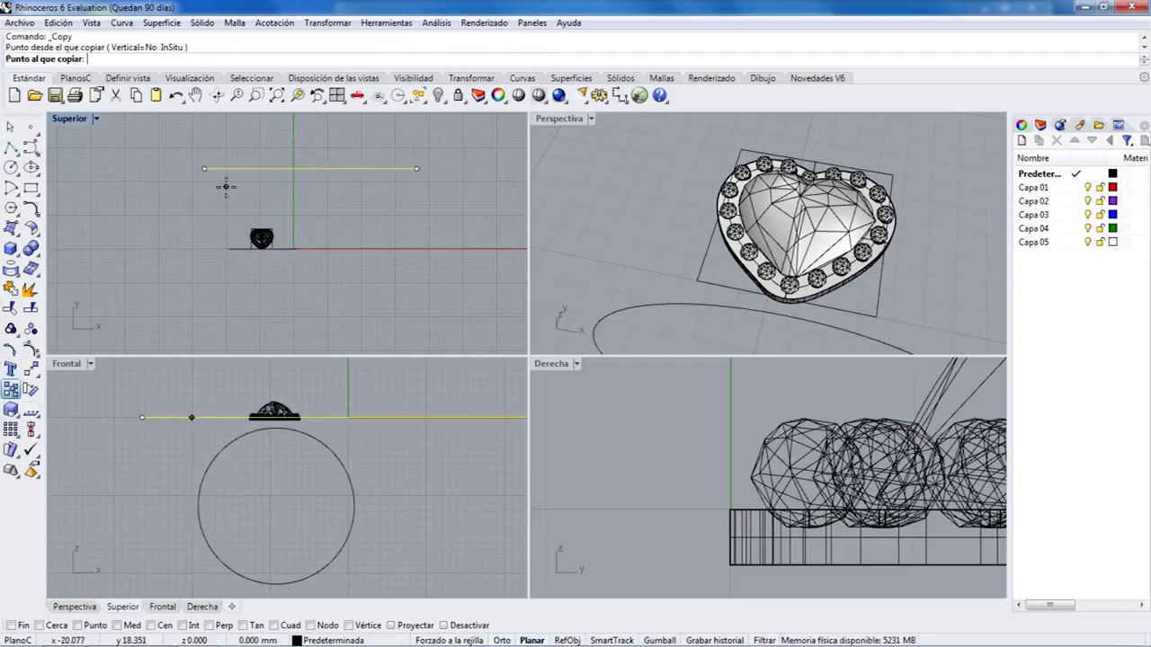
key("Escape")
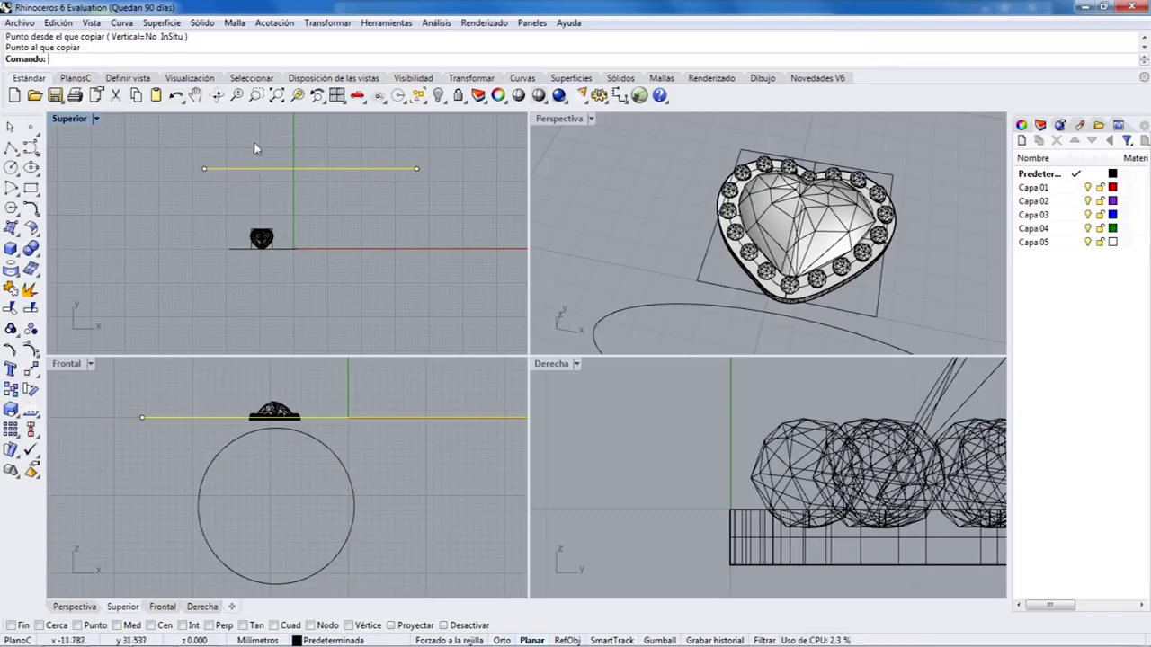
Copy the 62.8 mm line 0.5 mm straight down in the top view.
left_click(11, 388)
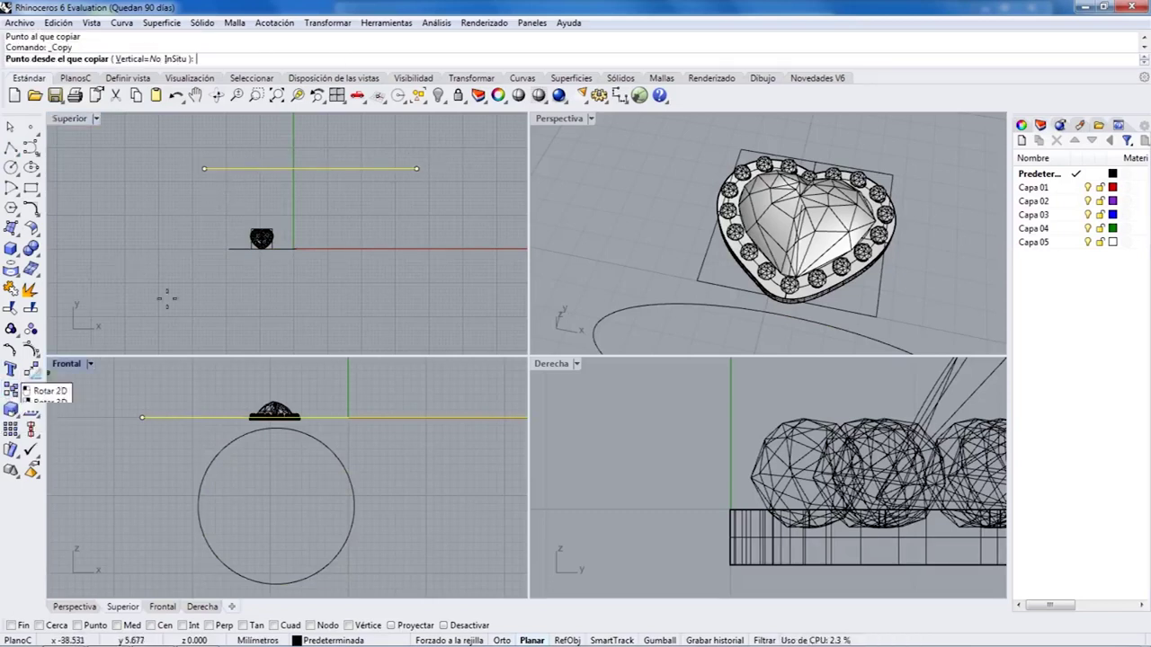
left_click(326, 167)
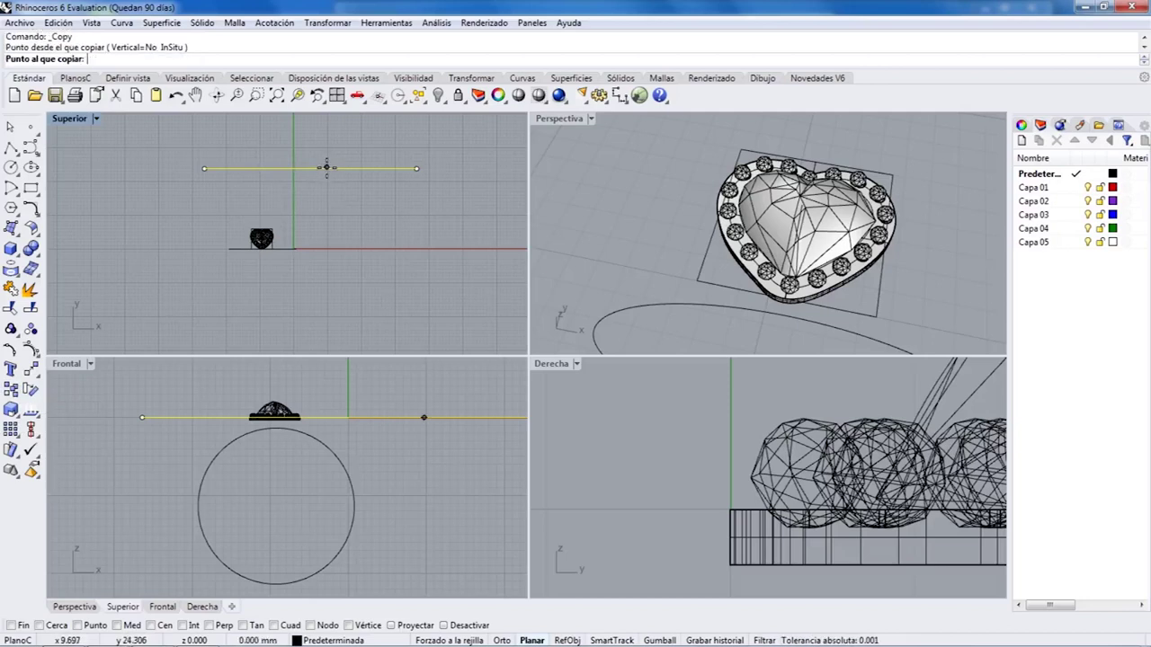
type("0.5")
key("Return")
scroll(346, 207, "up", 2)
scroll(352, 214, "up", 1)
key("F8")
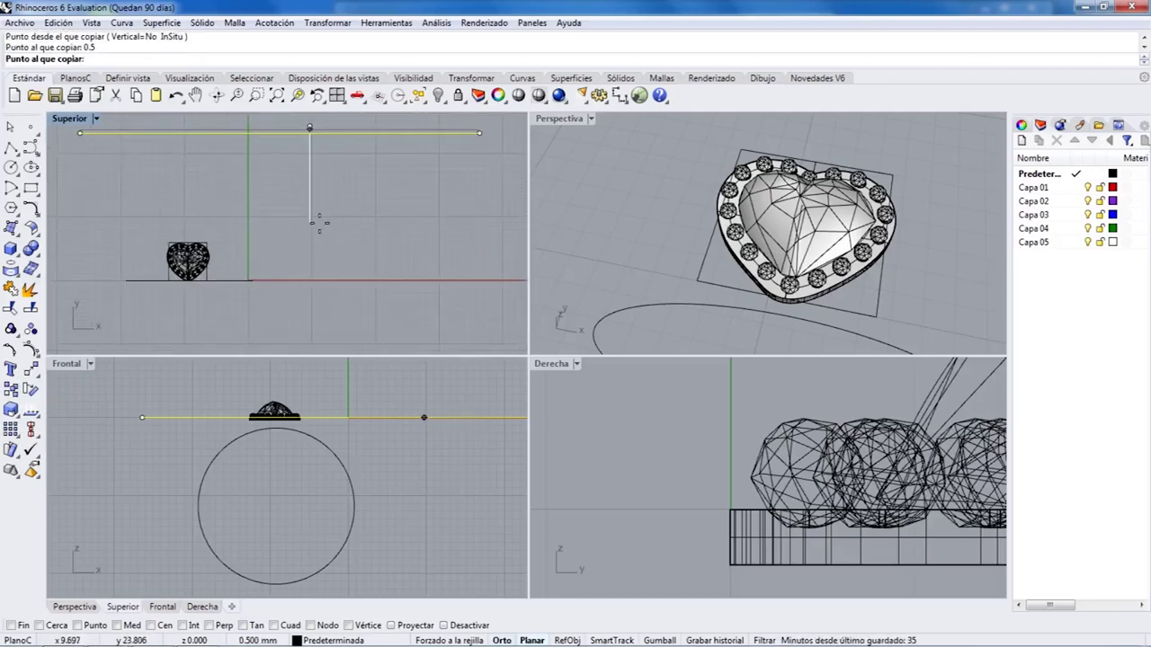
right_click_drag(310, 128, 320, 227)
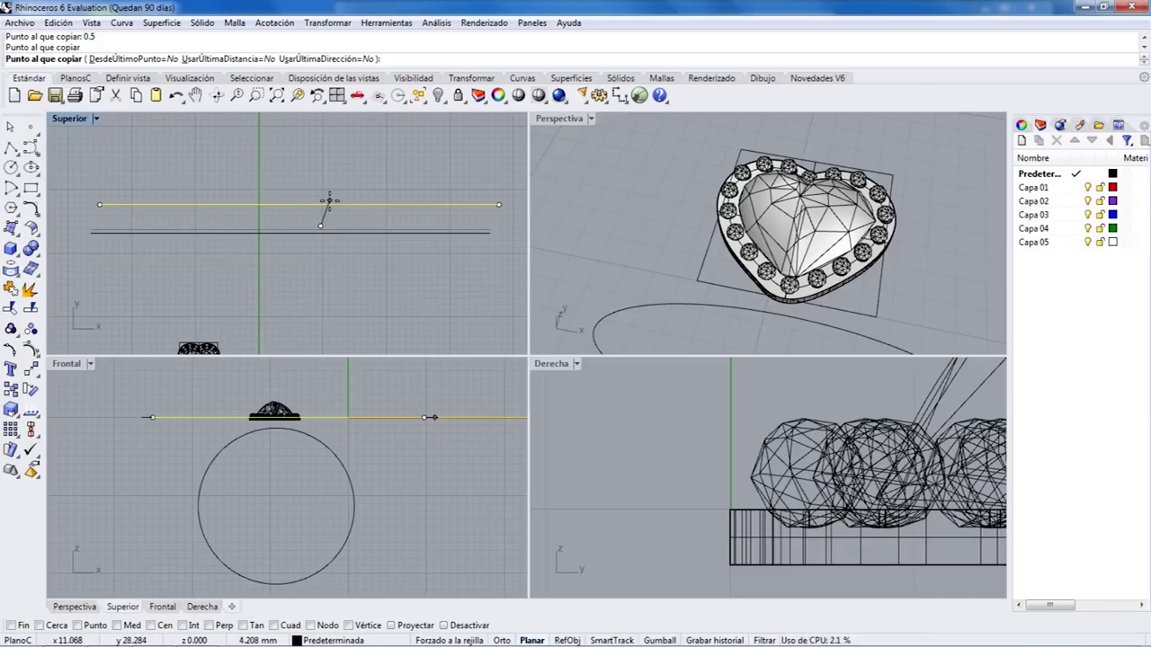
Place another copy of the line 0.5 mm straight above the original and finish copying.
type("5")
key("Return")
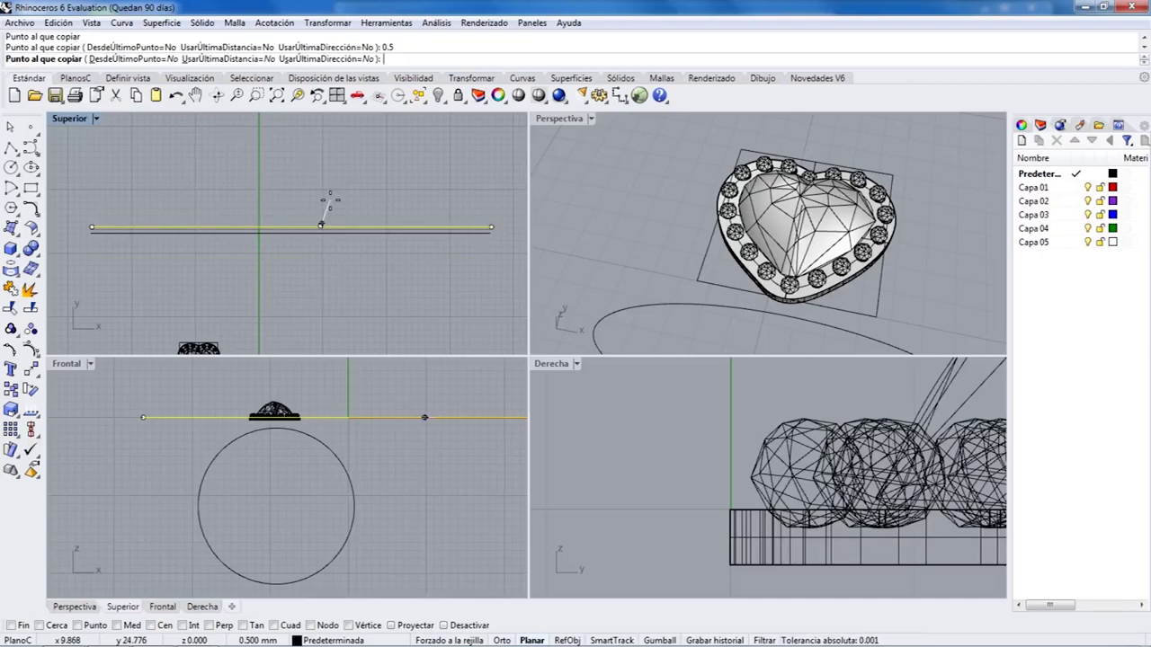
key("F8")
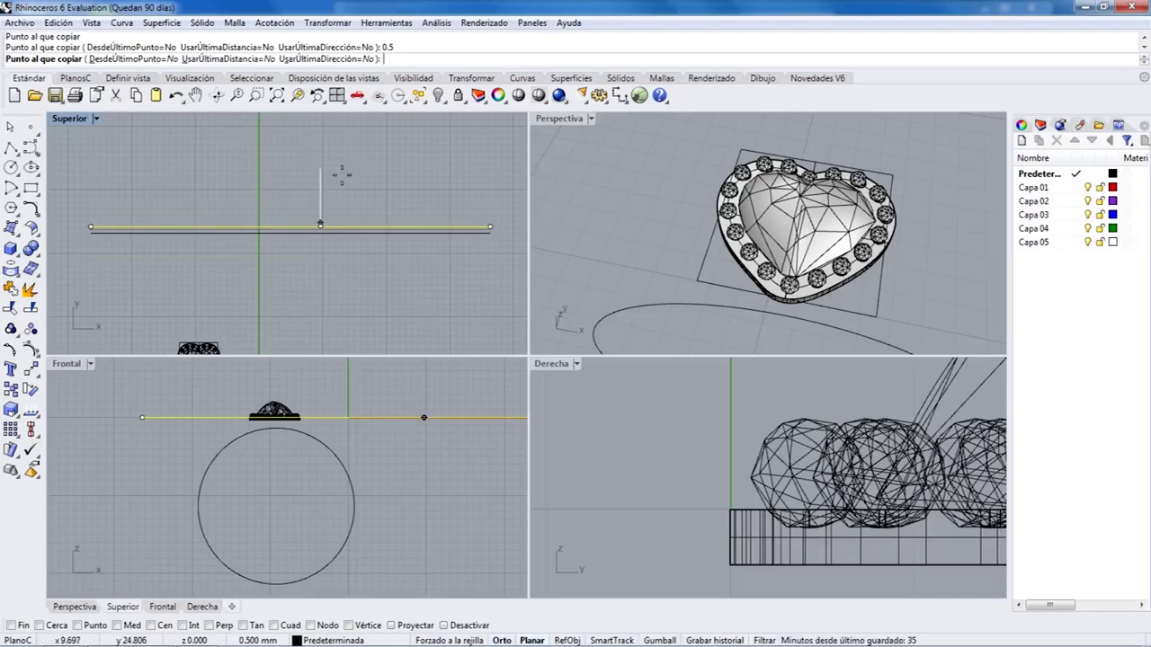
scroll(341, 174, "up", 3)
key("F8")
key("Return")
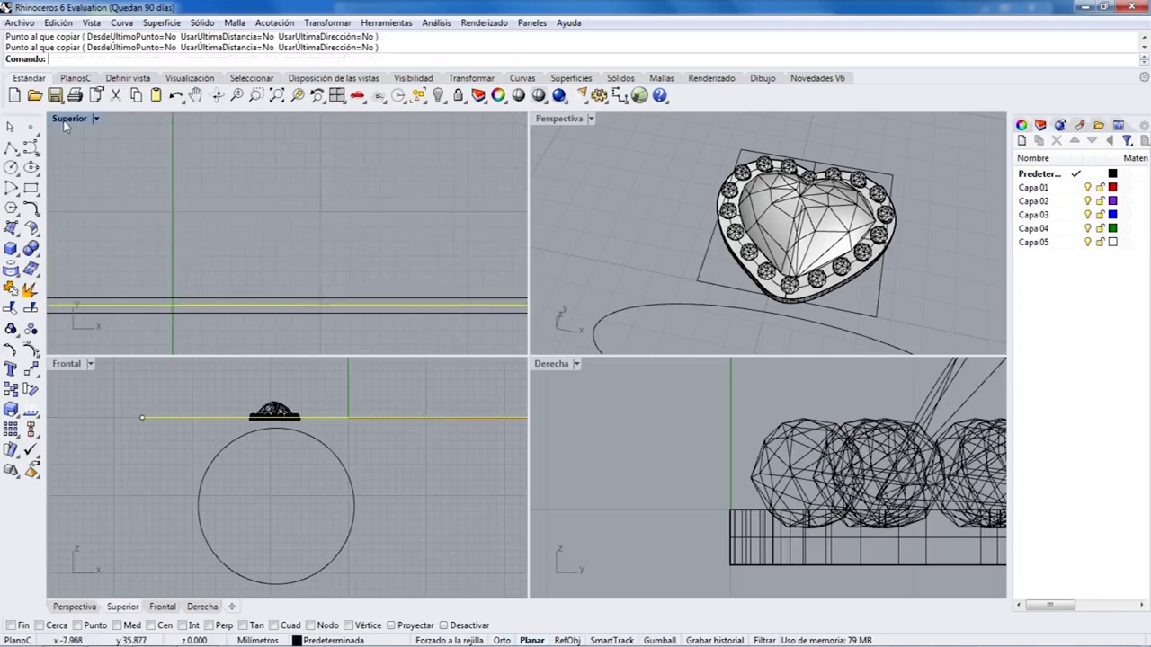
Maximize the top view and start an inscribed polygon centred on the middle line's right endpoint, using the end snap.
double_click(64, 126)
scroll(413, 288, "down", 3)
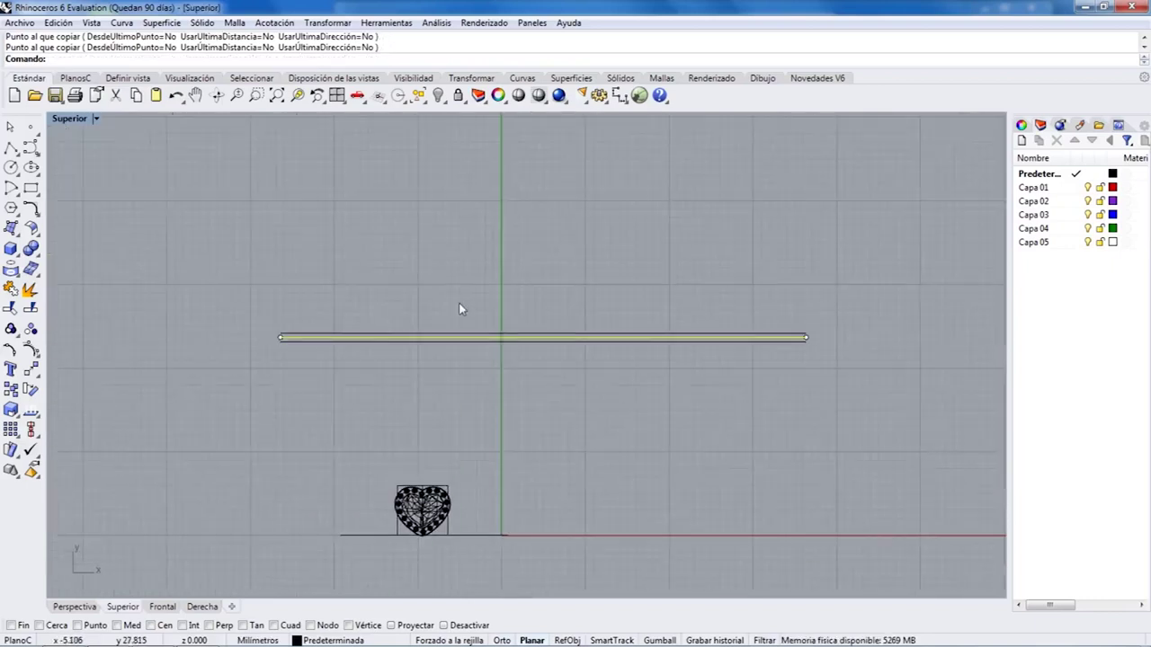
left_click(340, 207)
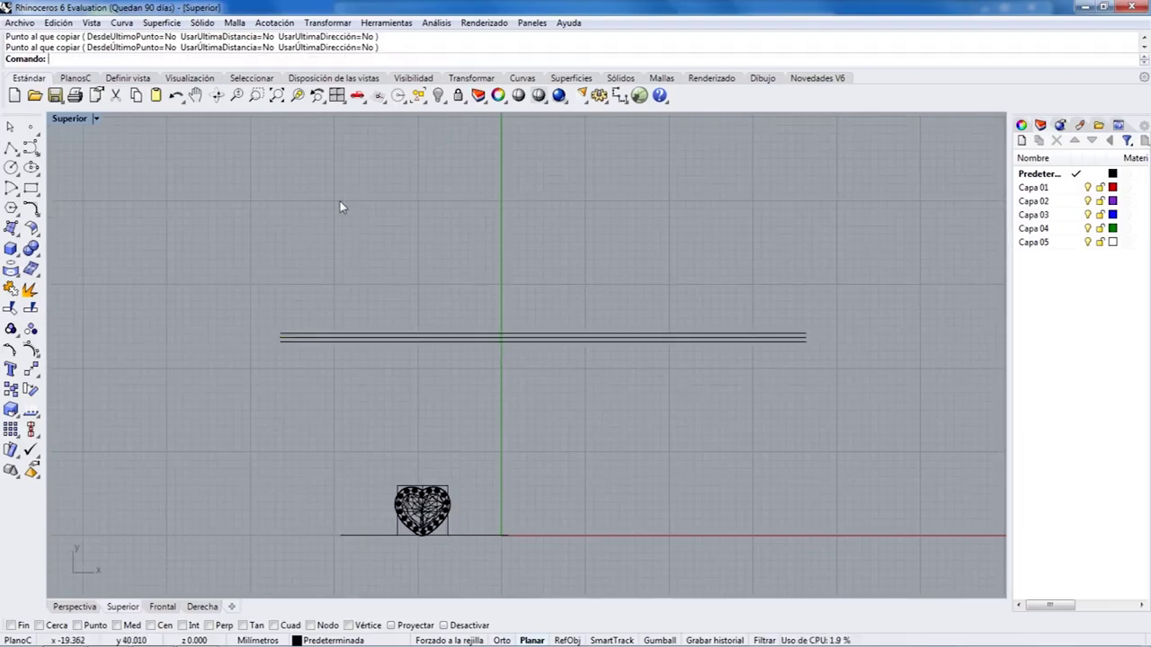
left_click(12, 208)
left_click(12, 208)
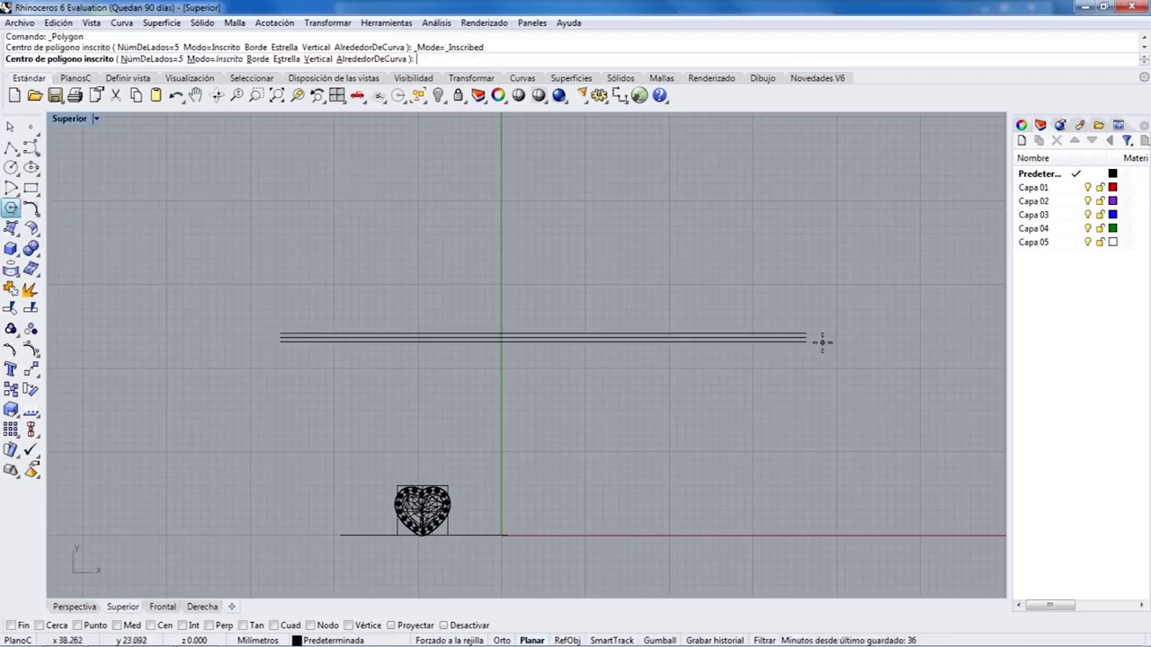
scroll(822, 342, "up", 5)
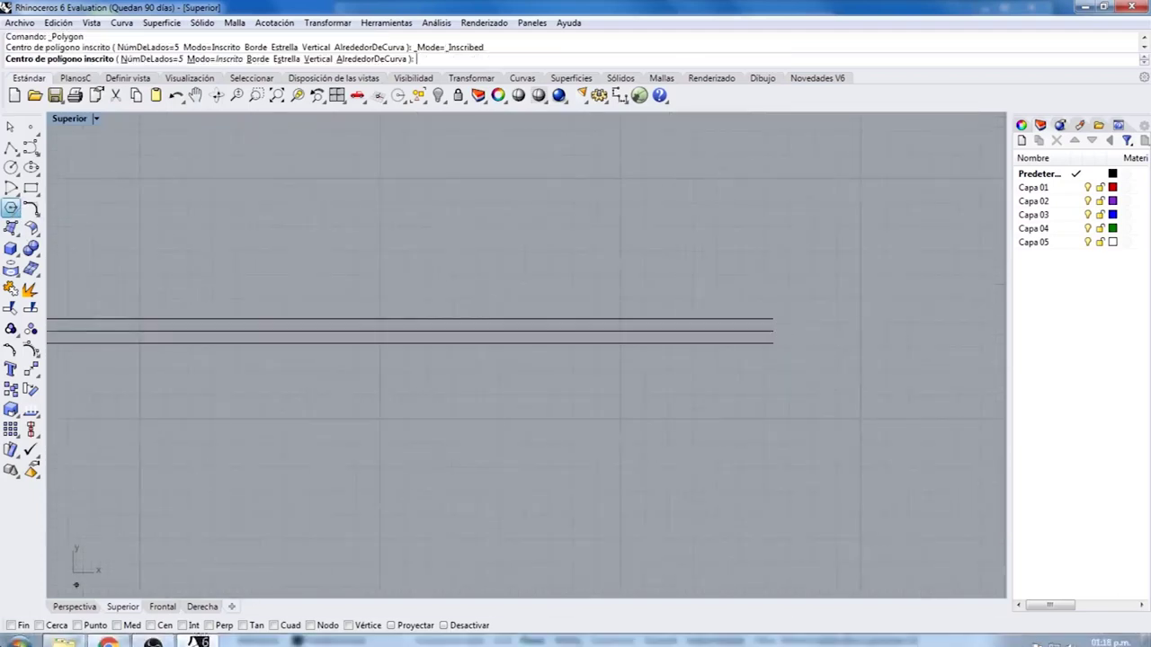
left_click(12, 625)
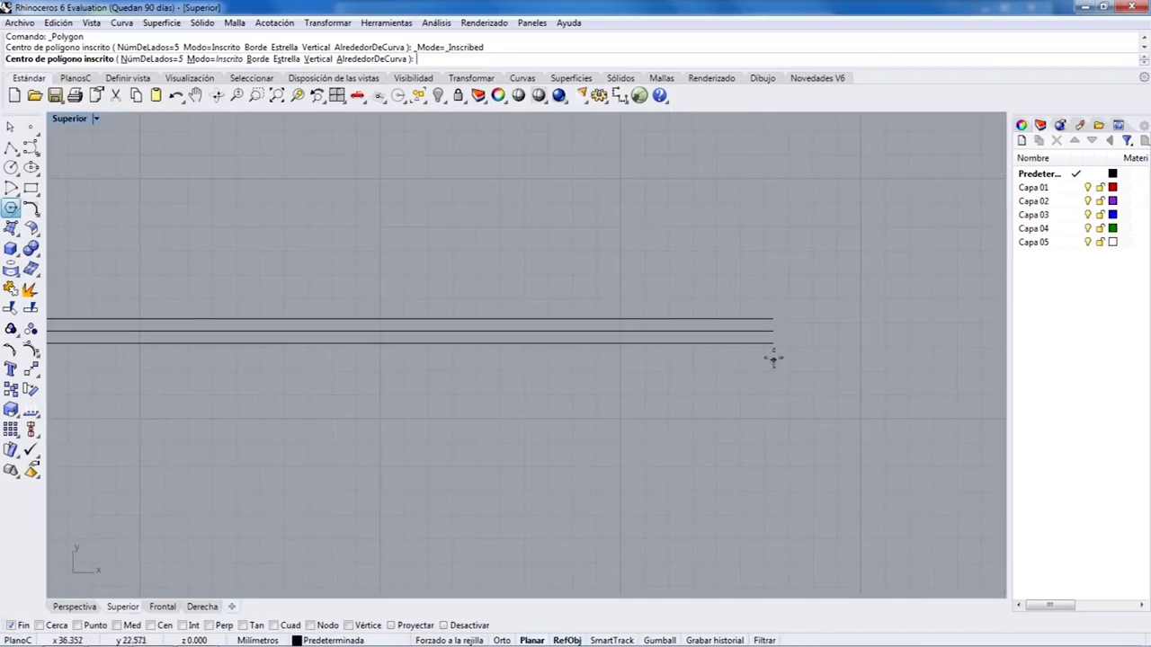
left_click(773, 331)
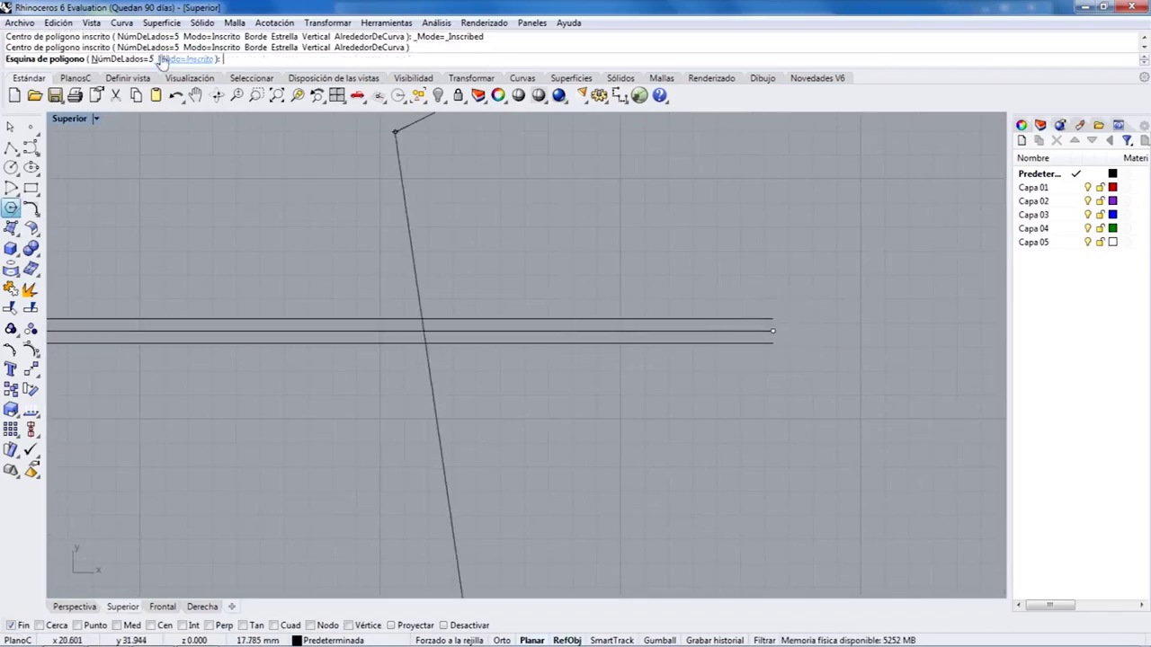
Give the polygon 3 sides and place its corner 2 mm horizontally to the right of the centre.
left_click(122, 60)
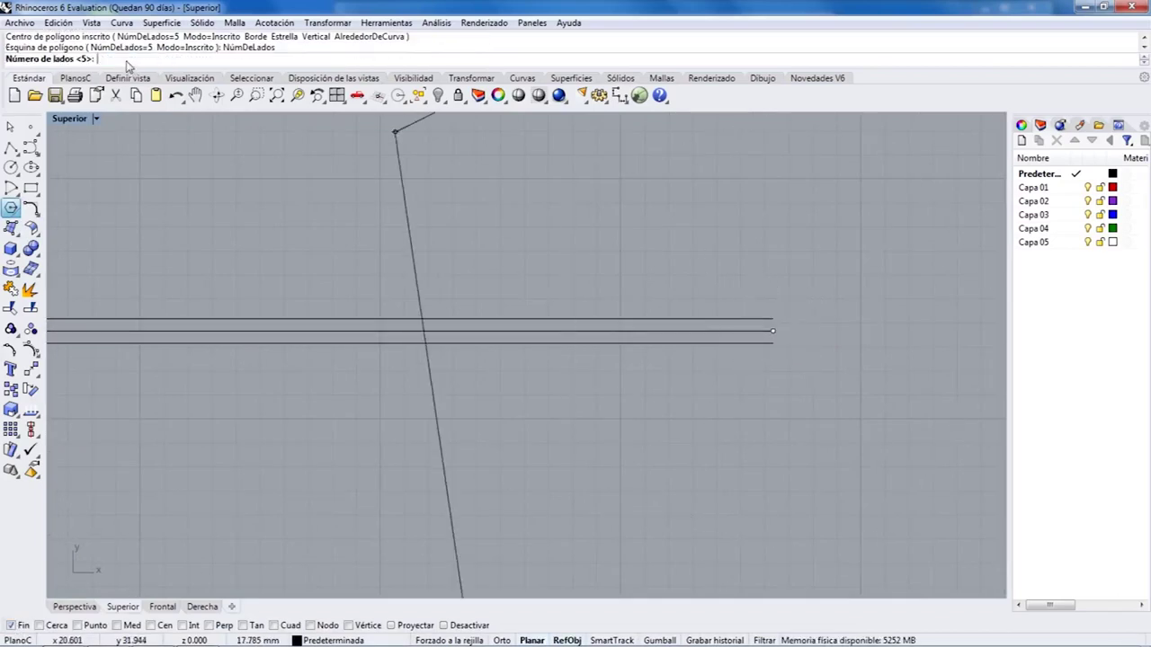
type("3")
key("Return")
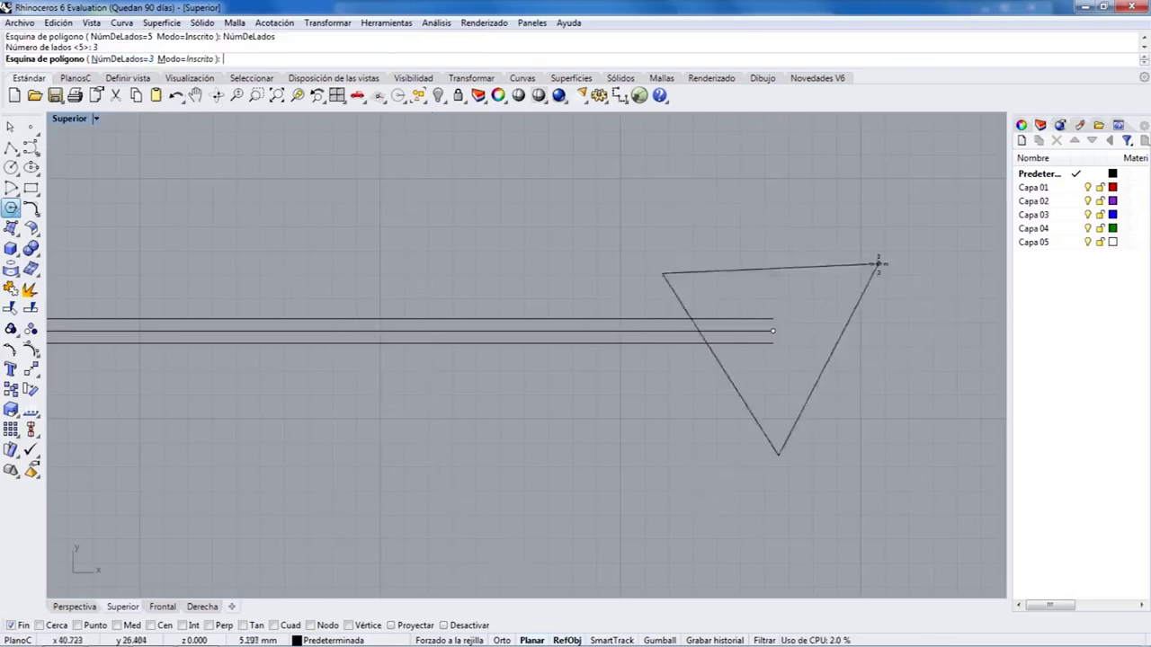
type("1")
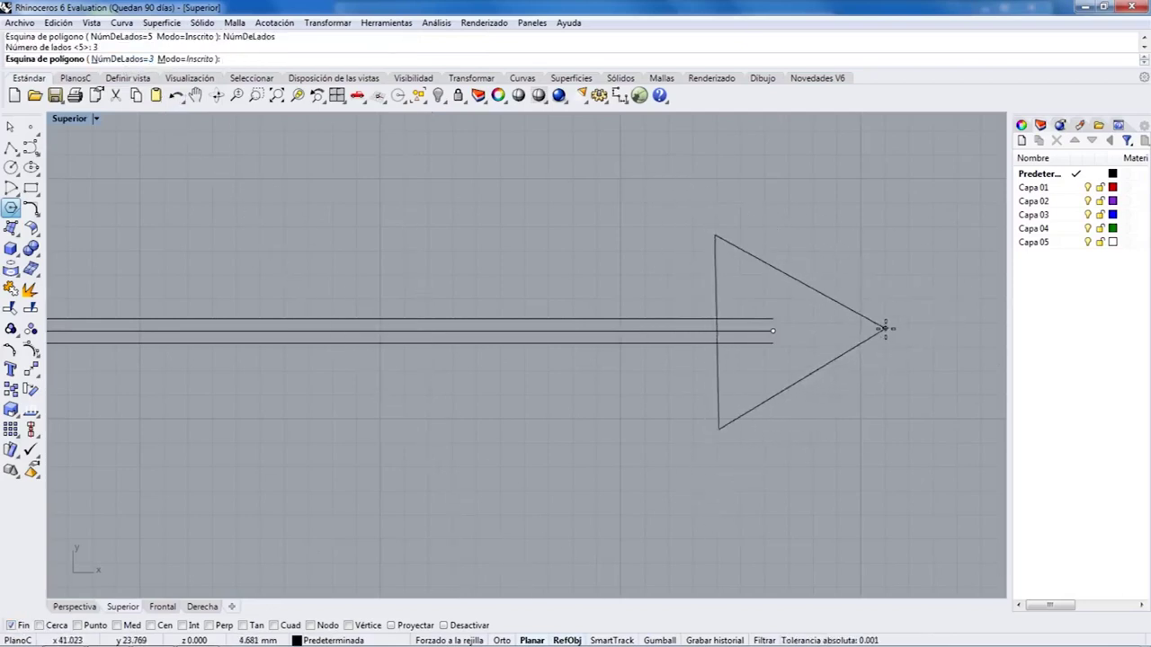
key("Return")
type("2")
key("Return")
key("F8")
key("F8")
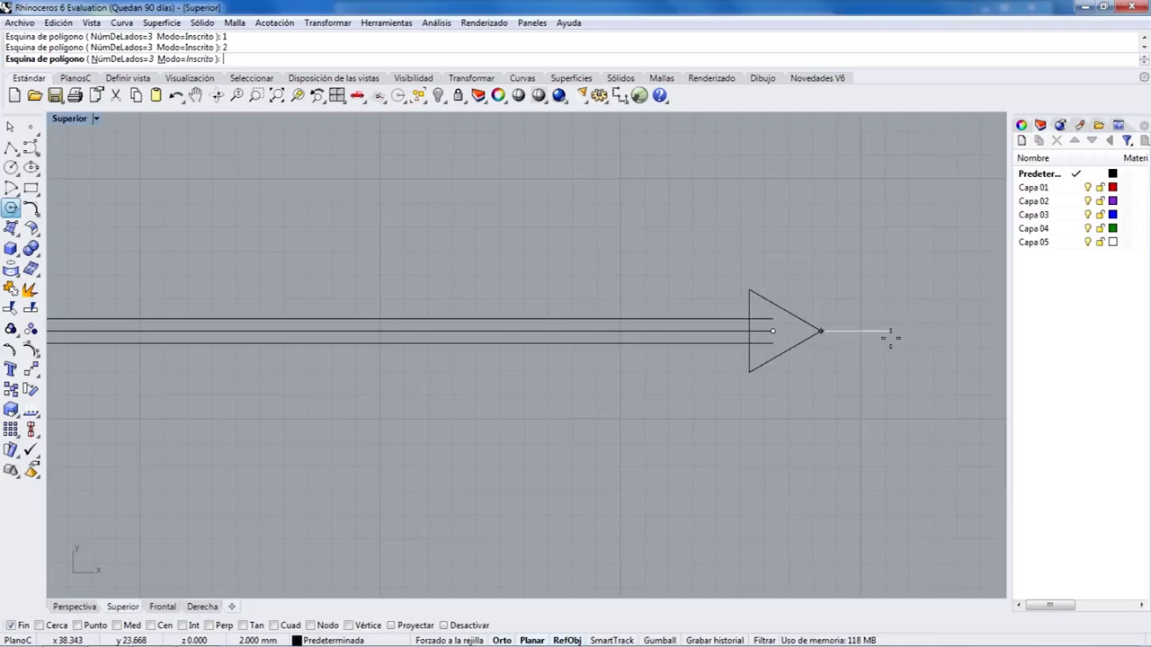
left_click(885, 335)
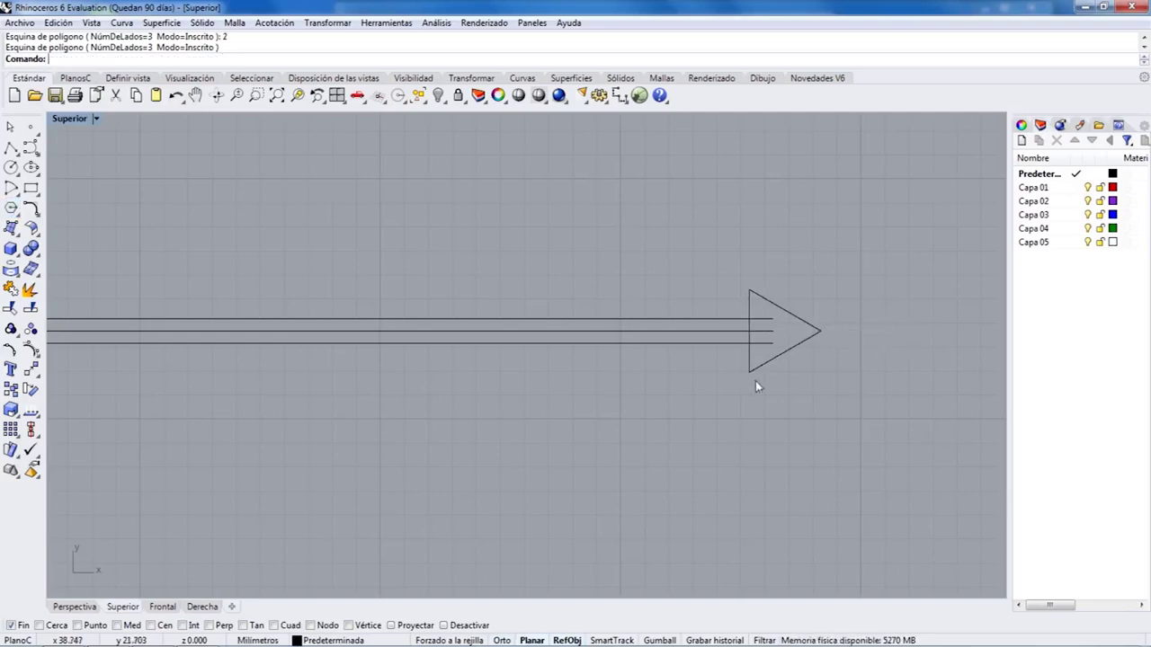
Trim the ends of the upper and lower lines that lie inside the triangle, using the triangle as cutting object.
left_click(801, 342)
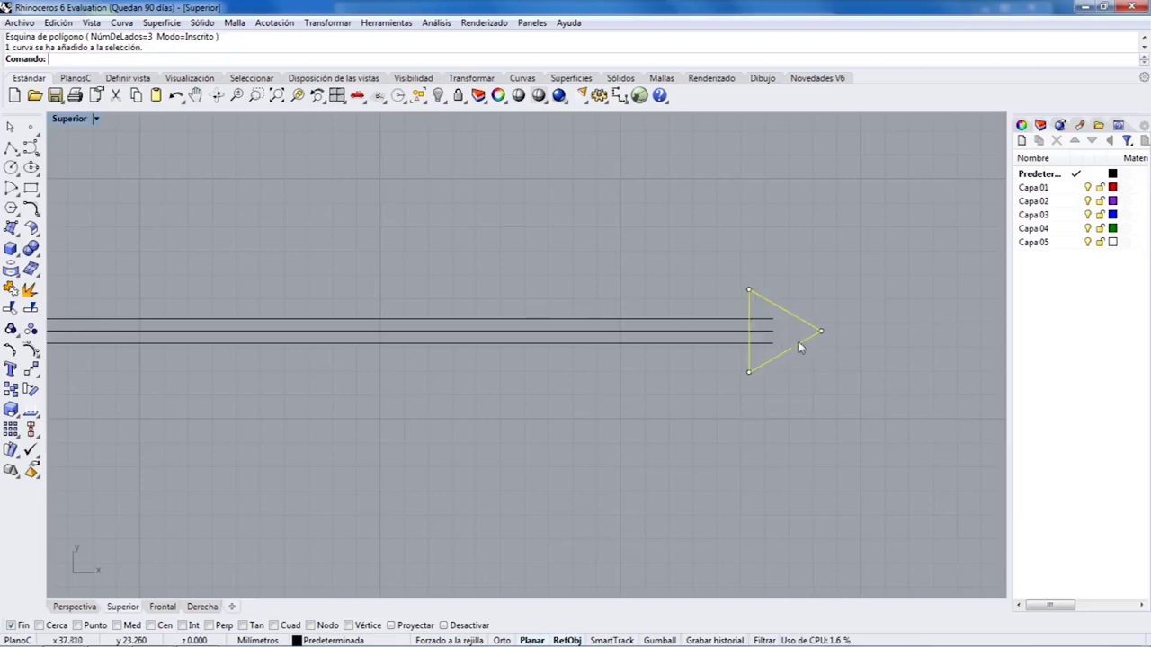
left_click(11, 307)
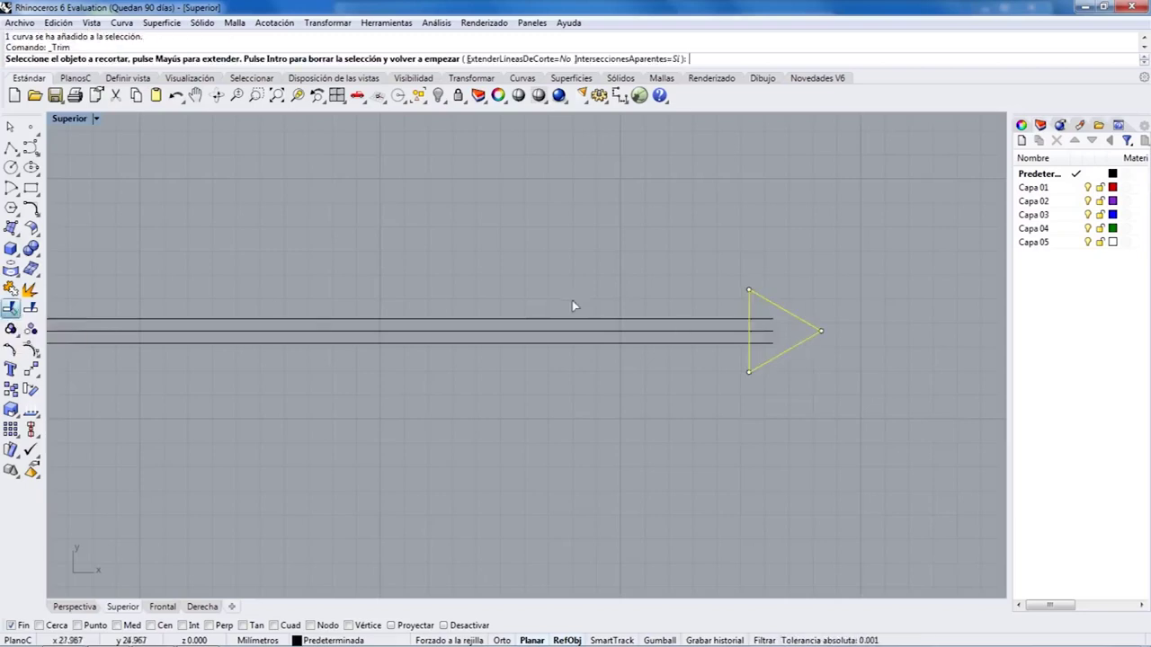
left_click(764, 342)
left_click(762, 321)
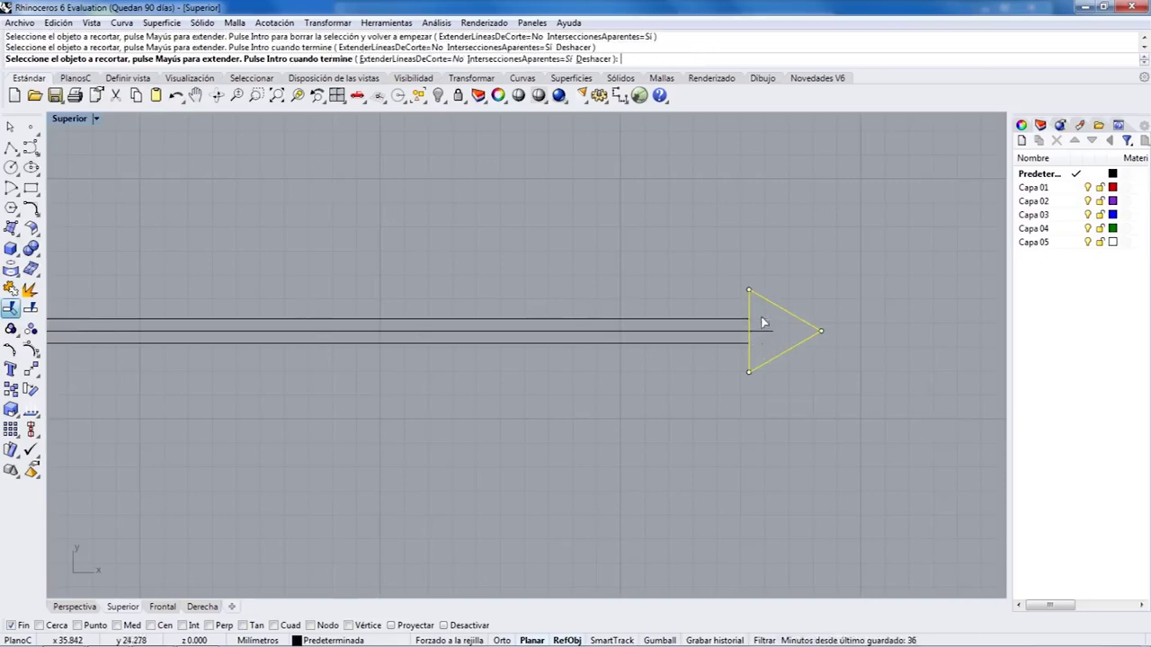
key("Return")
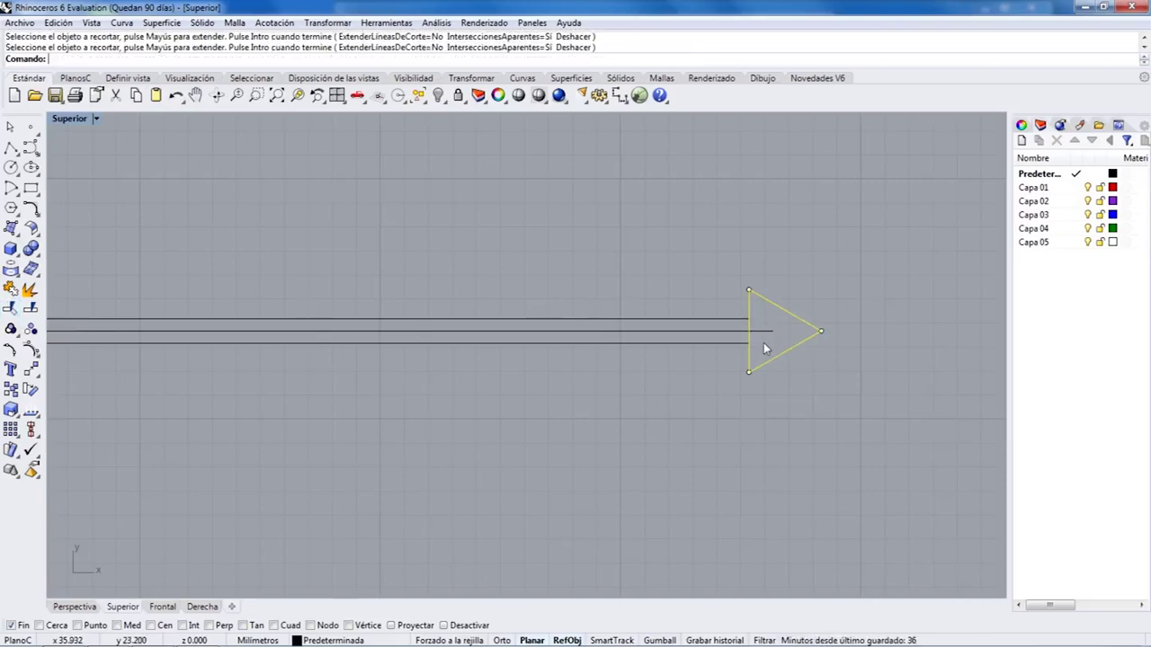
Trim away the part of the triangle's vertical side between the two outer lines, using those lines as cutting objects.
left_click(739, 320)
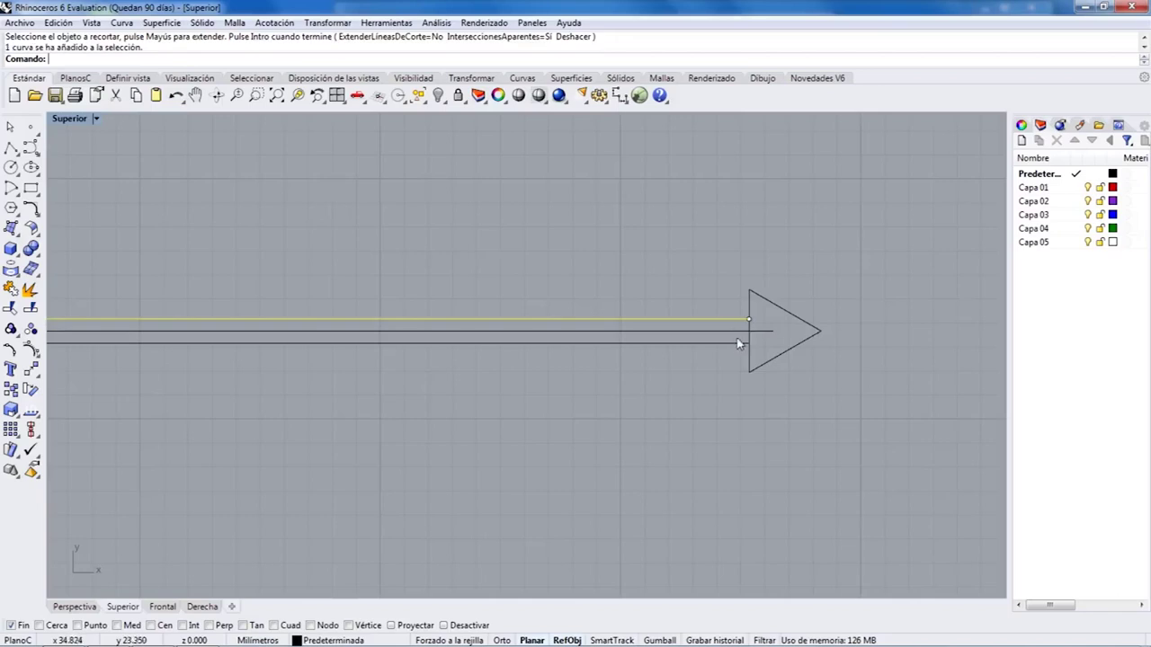
left_click(736, 343, "shift")
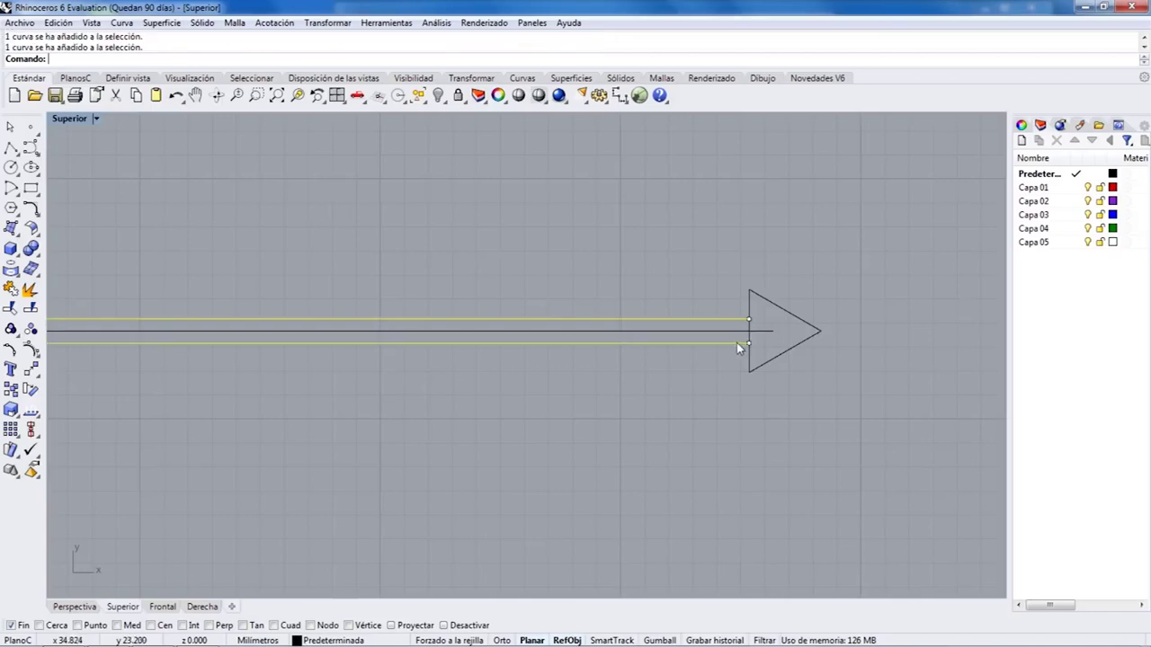
left_click(11, 307)
scroll(765, 333, "up", 5)
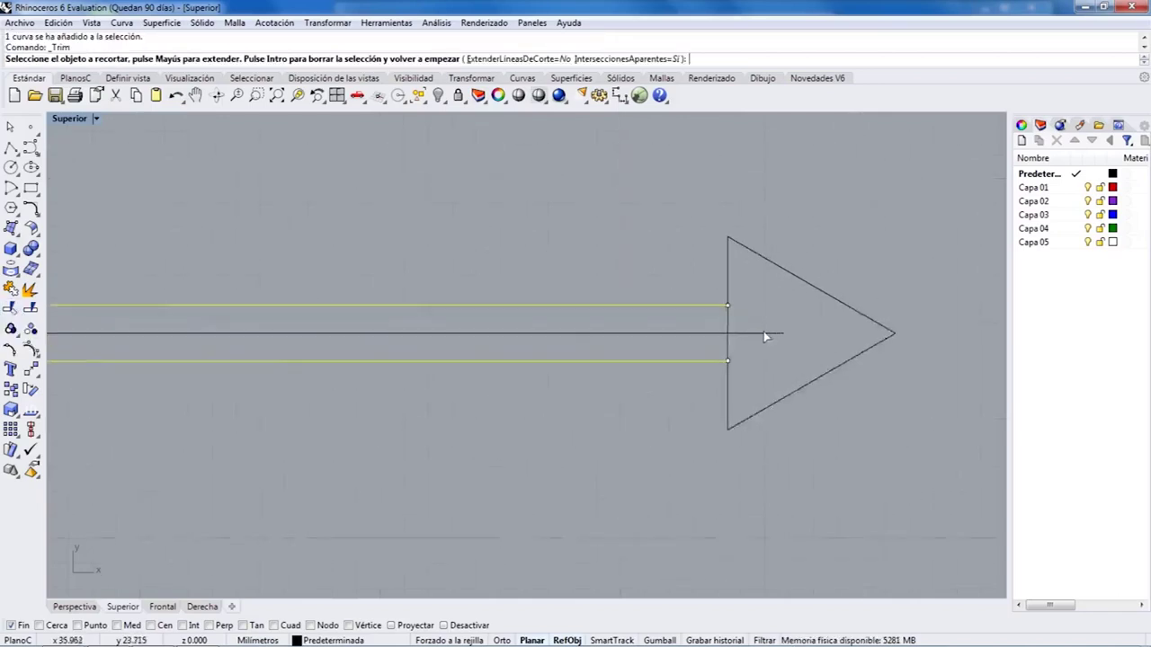
left_click(720, 320)
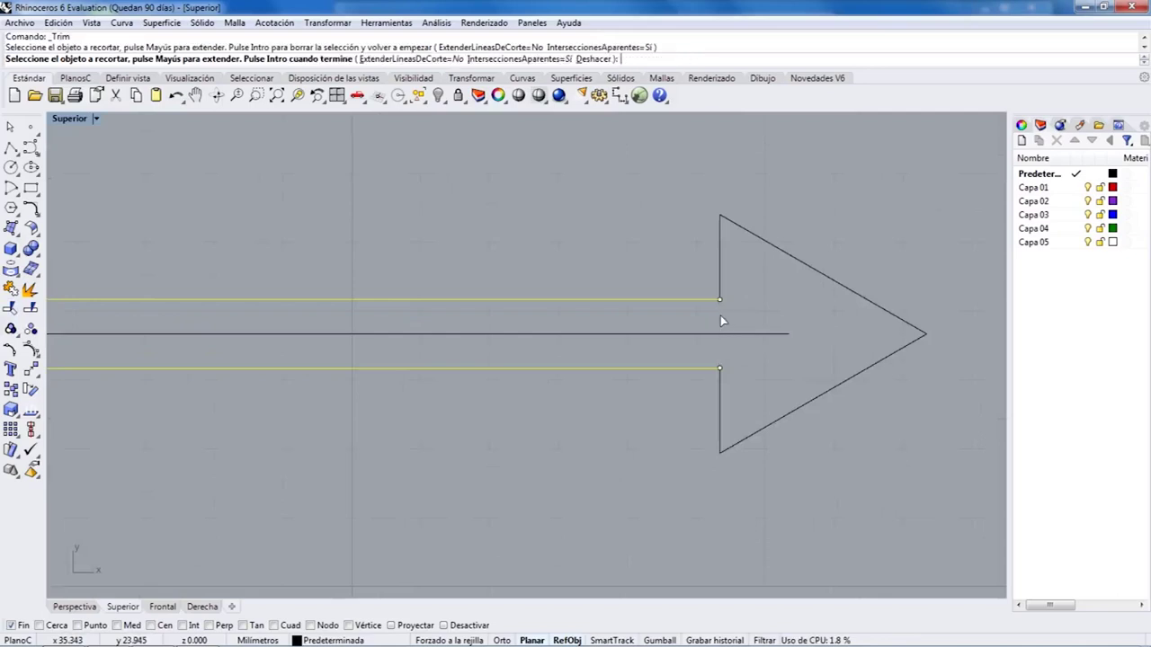
key("Return")
Start a polyline on the upper line near its left end, using the Near snap, and constrain the first segment to 4 mm.
scroll(750, 345, "down", 5)
scroll(321, 337, "up", 4)
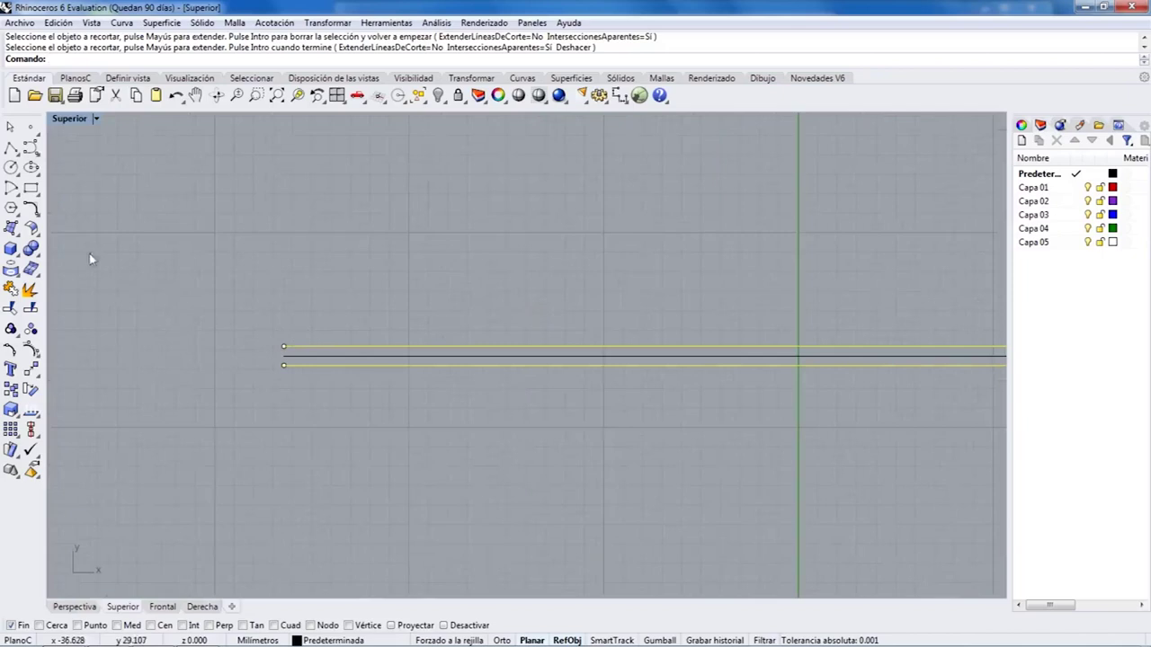
left_click(11, 147)
left_click(51, 625)
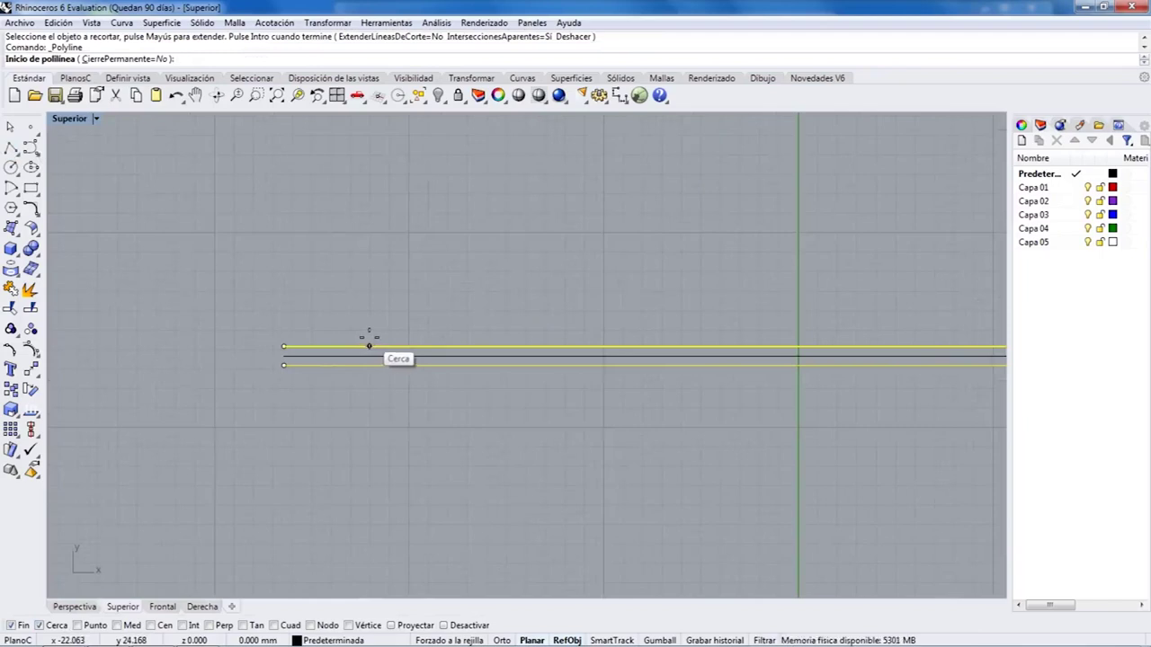
left_click(370, 346)
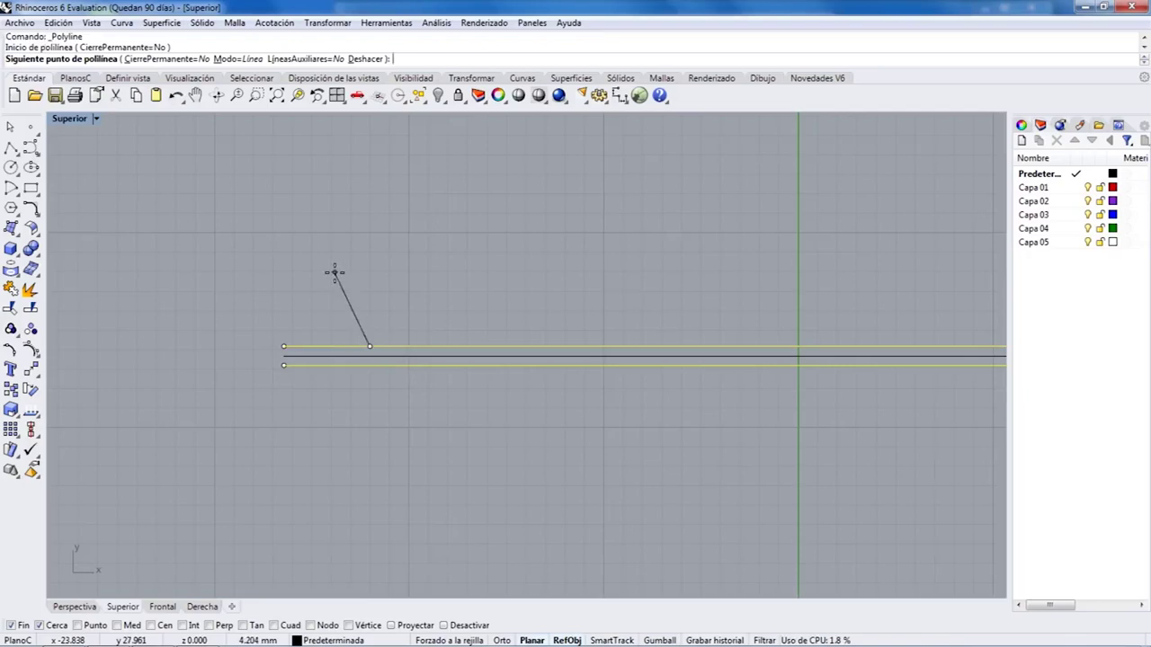
type("0.5")
key("Return")
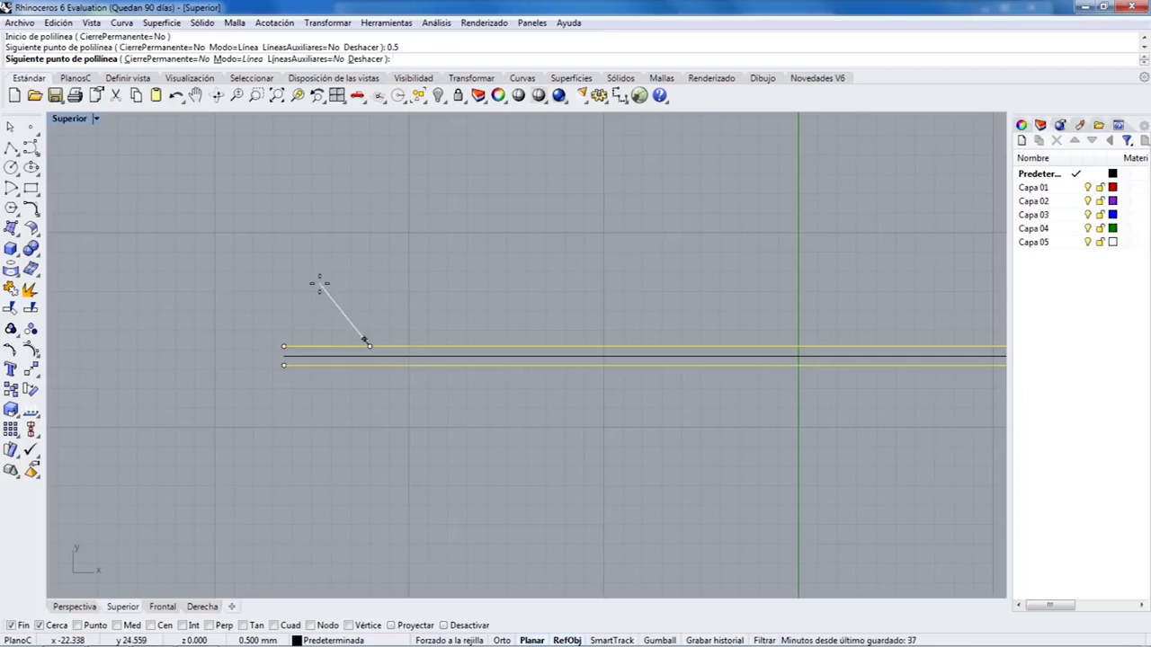
type("2")
key("Return")
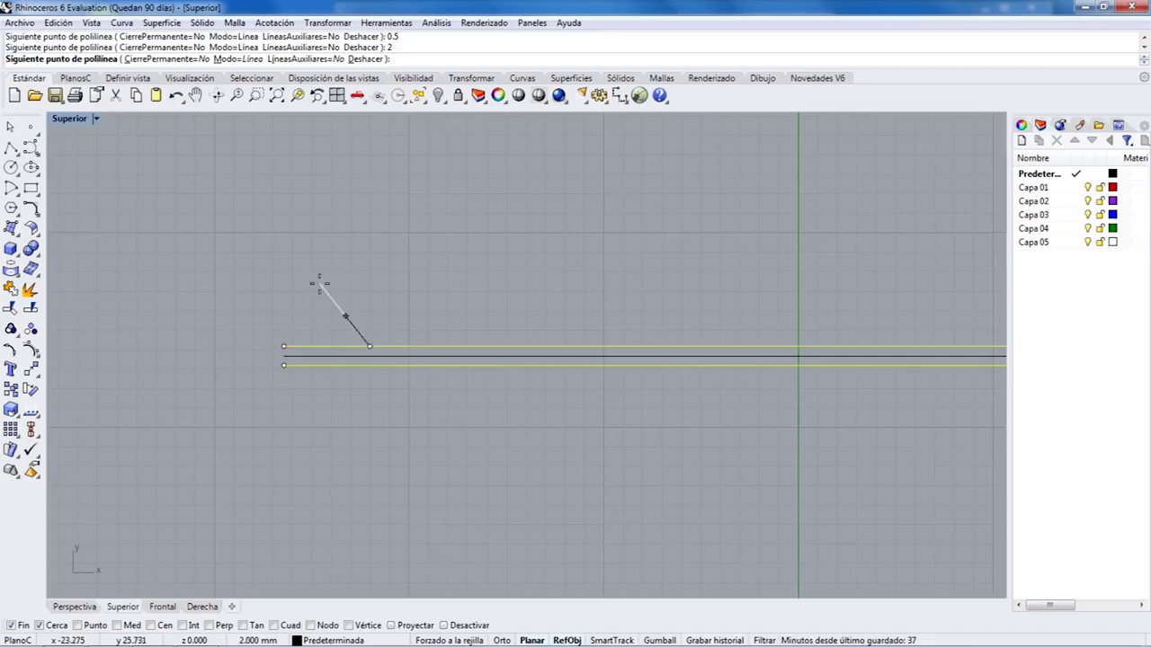
type("4")
key("Return")
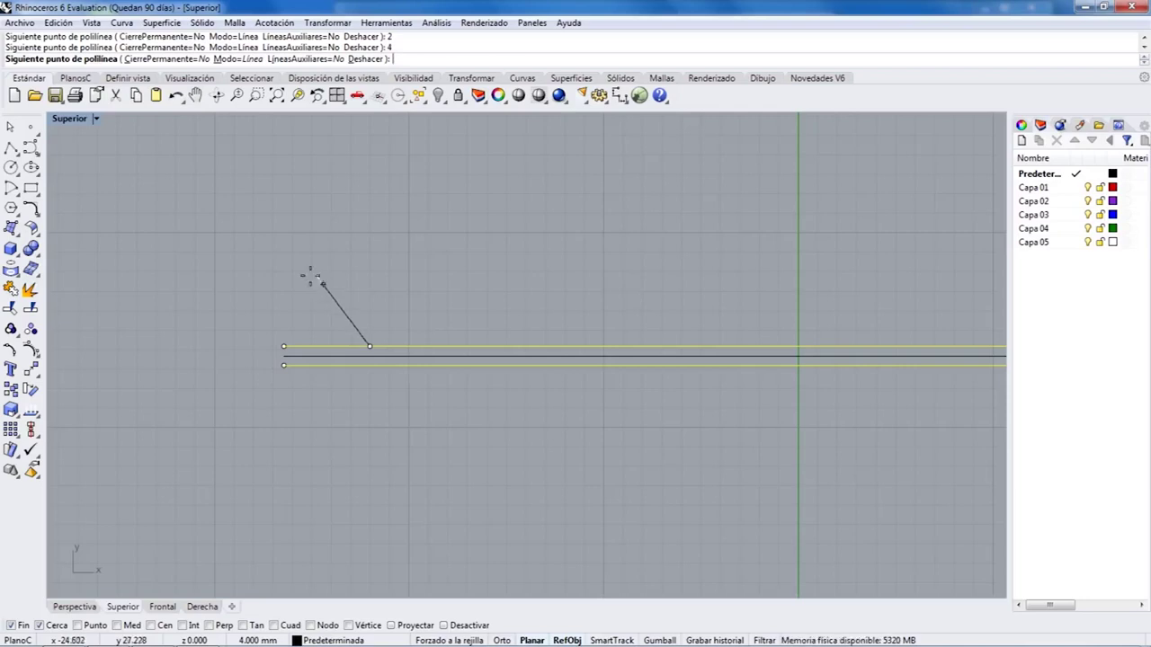
Constrain the segment's angle to 45°, place its end up and to the left, and finish the polyline back on the upper line.
scroll(312, 275, "down", 5)
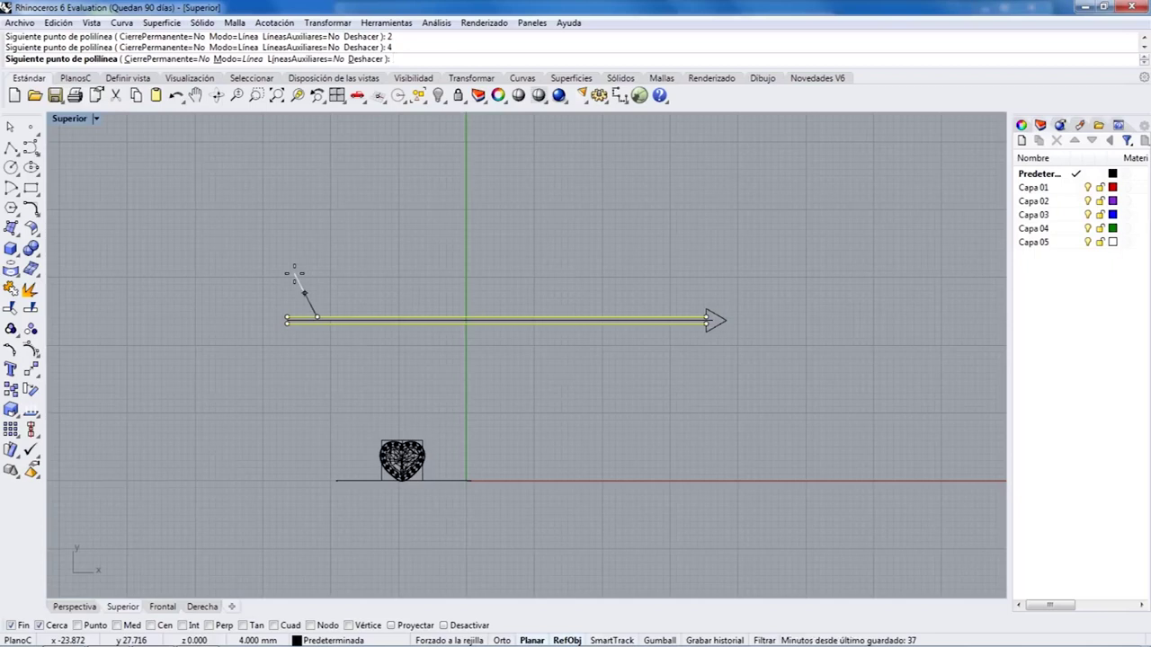
scroll(294, 271, "up", 3)
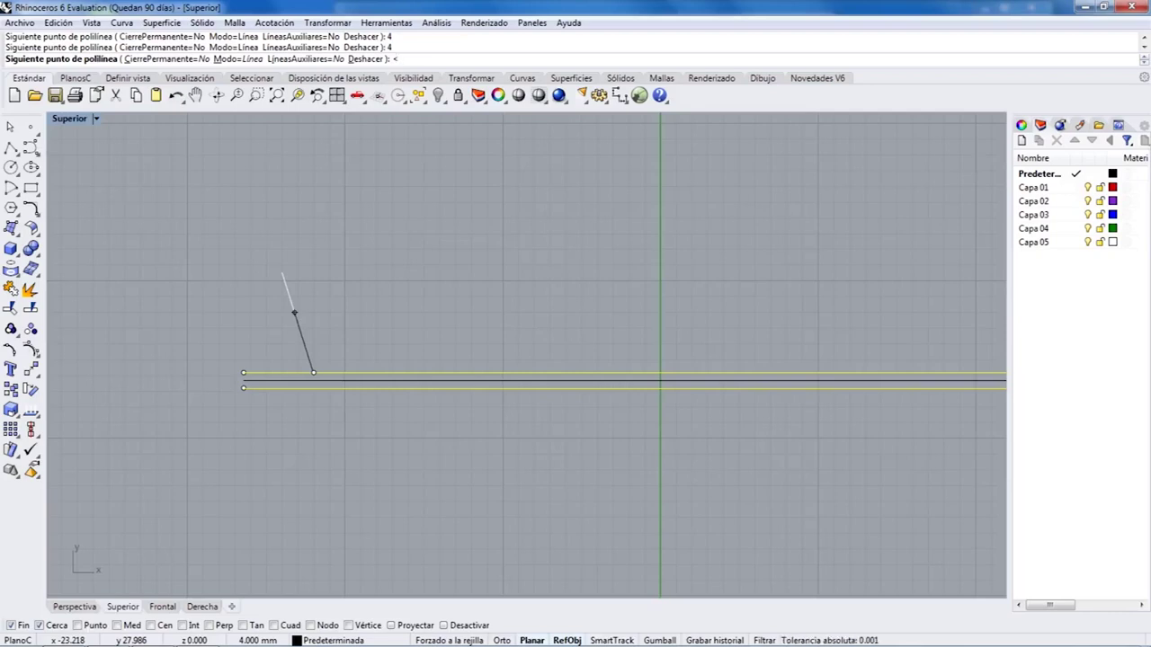
key("Return")
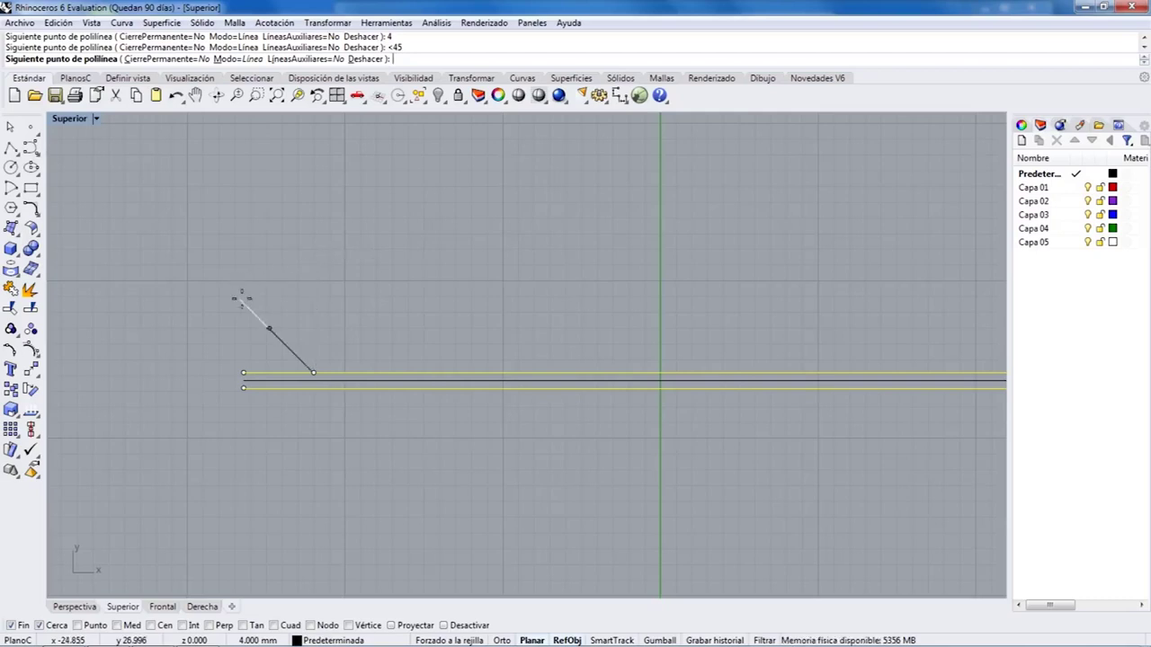
left_click(270, 329)
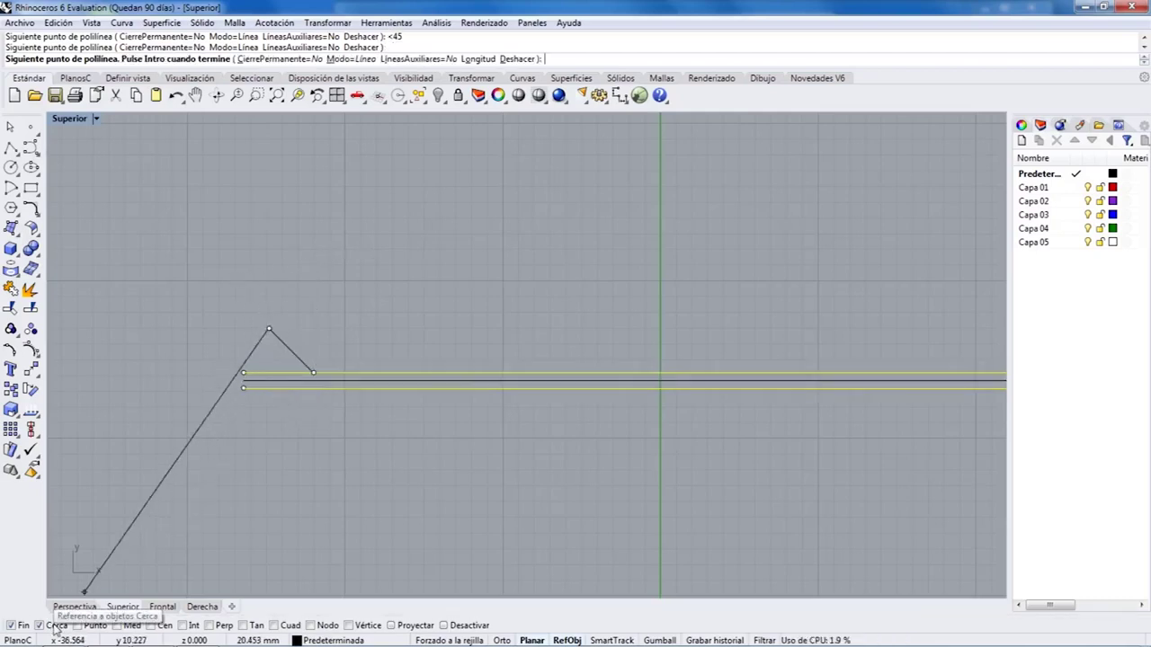
scroll(238, 400, "up", 3)
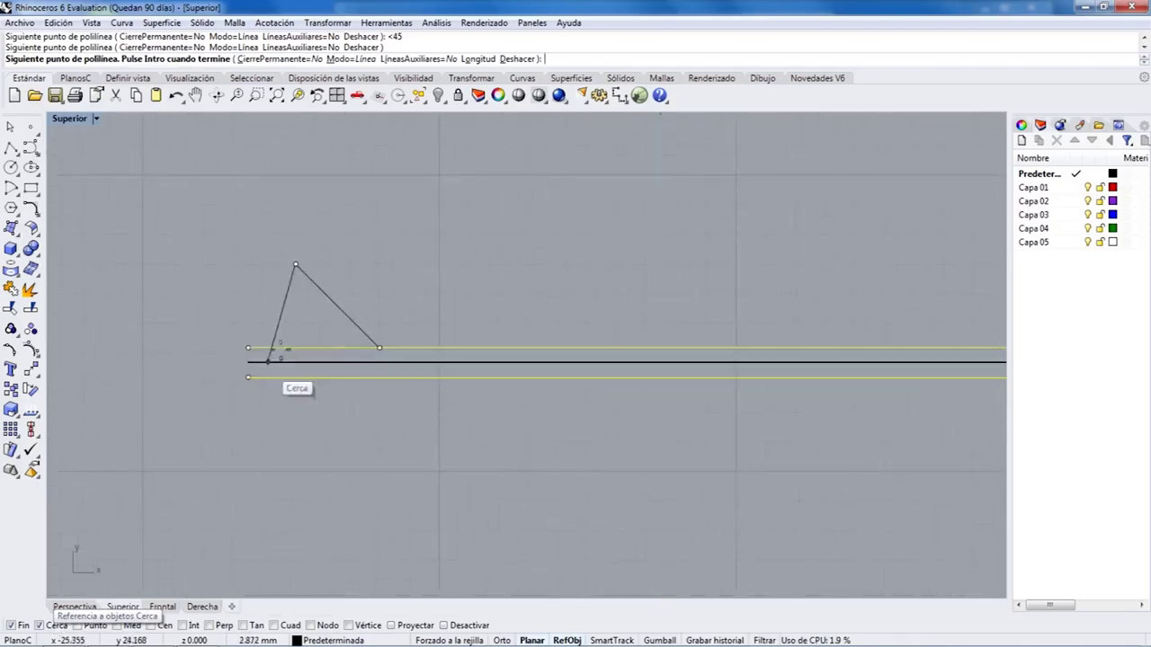
left_click(319, 346)
key("Return")
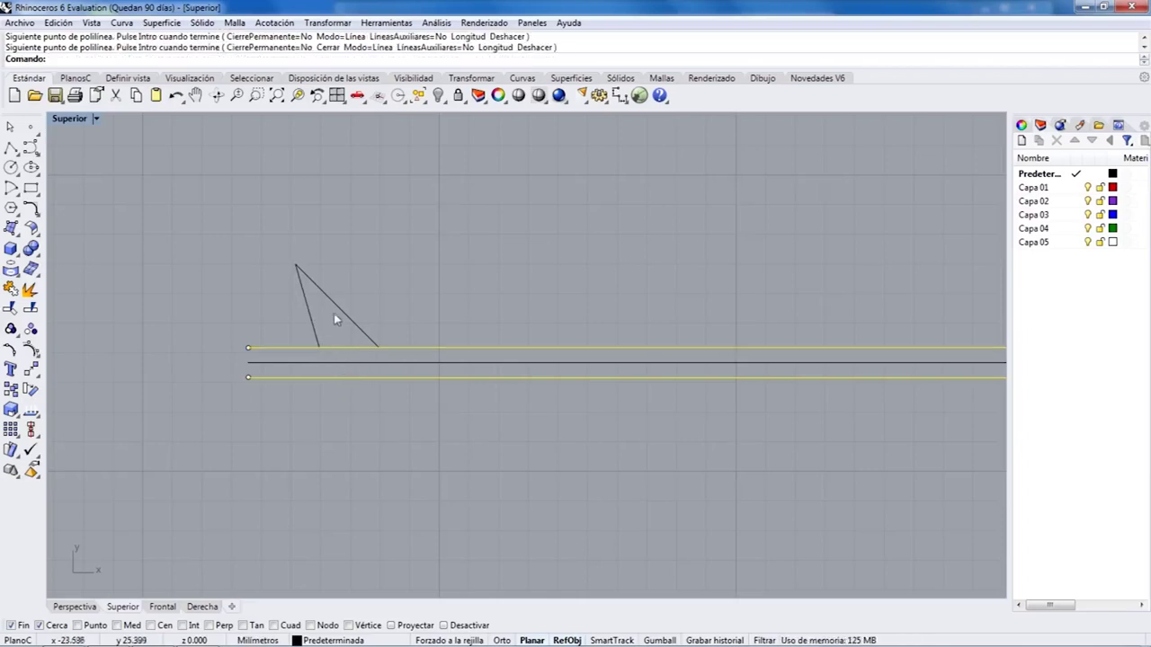
Mirror the angled tail polyline across the middle line, keeping the original, and clear the selection.
left_click(339, 305)
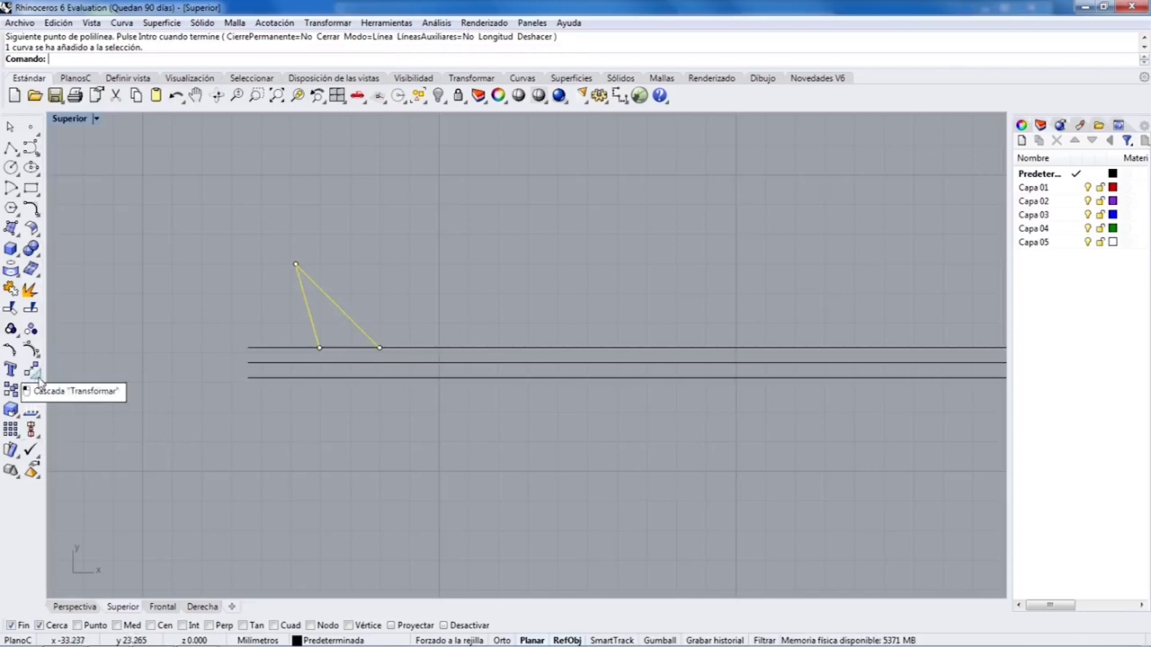
left_click(35, 372)
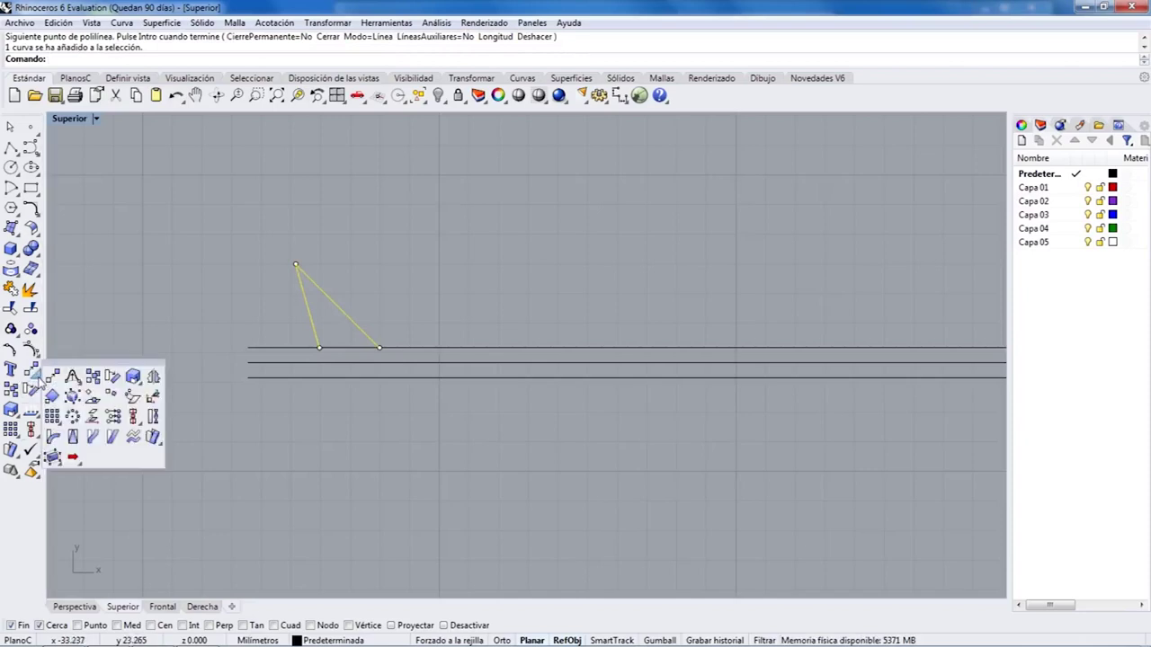
left_click(154, 378)
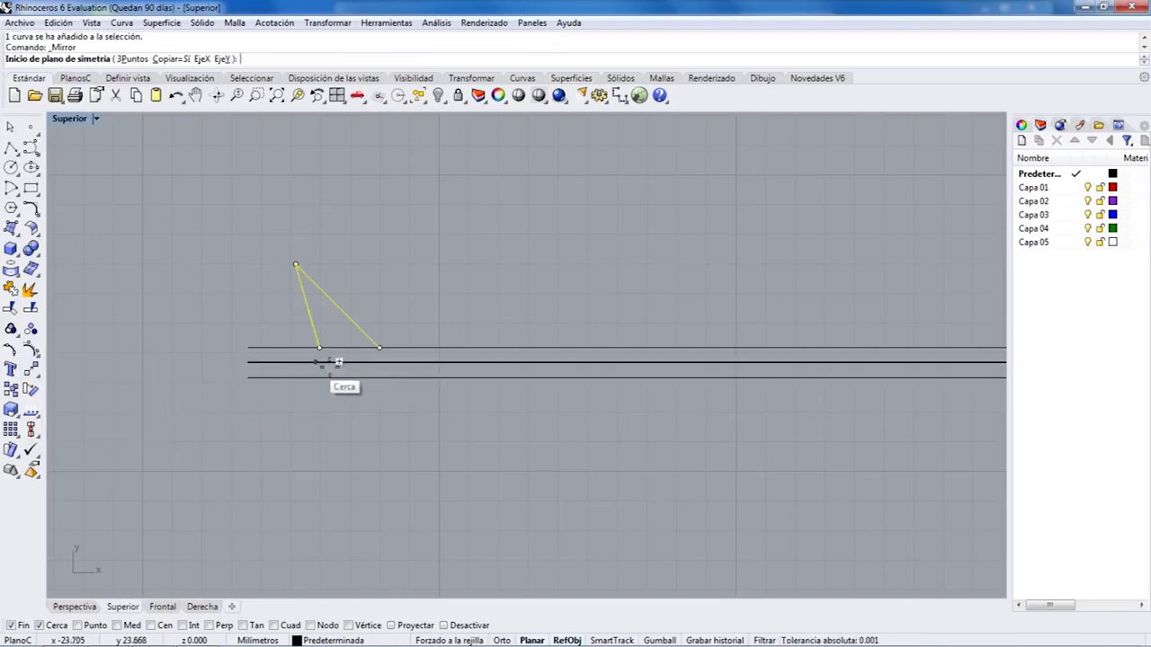
left_click(454, 361)
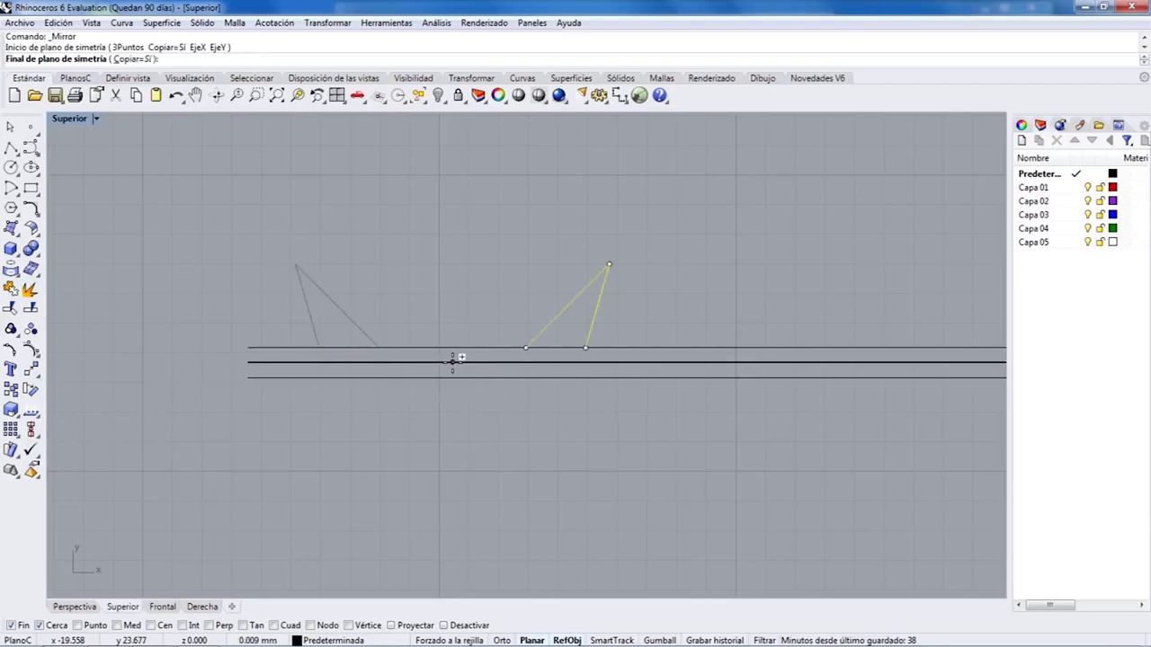
left_click(119, 363)
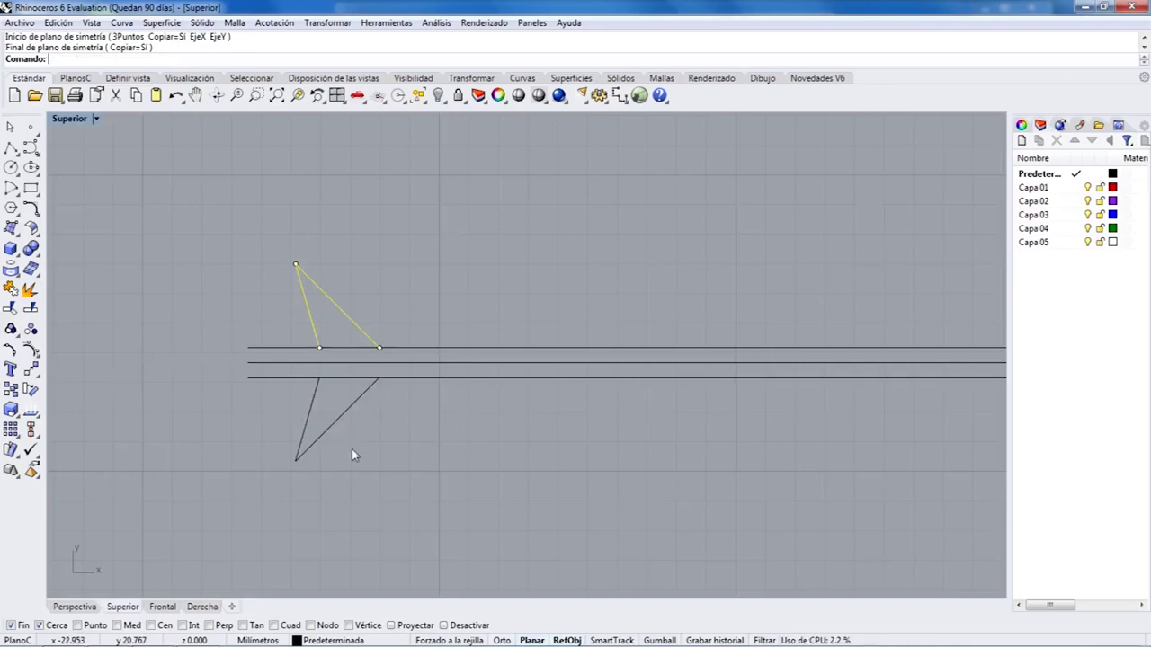
key("Escape")
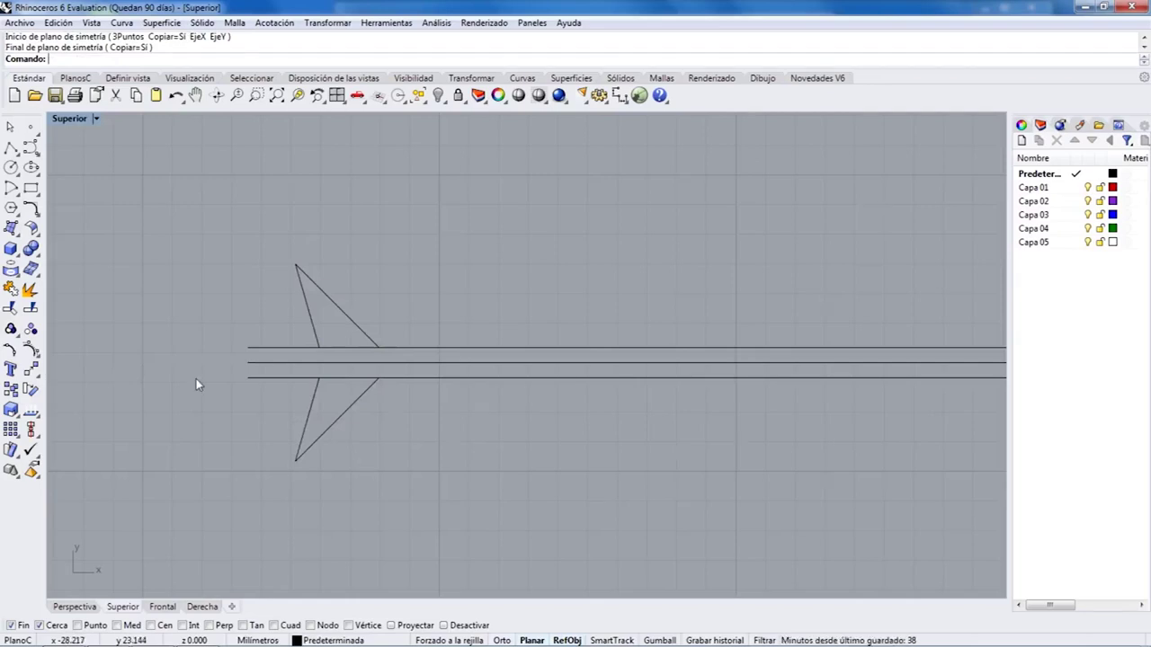
key("BackSpace")
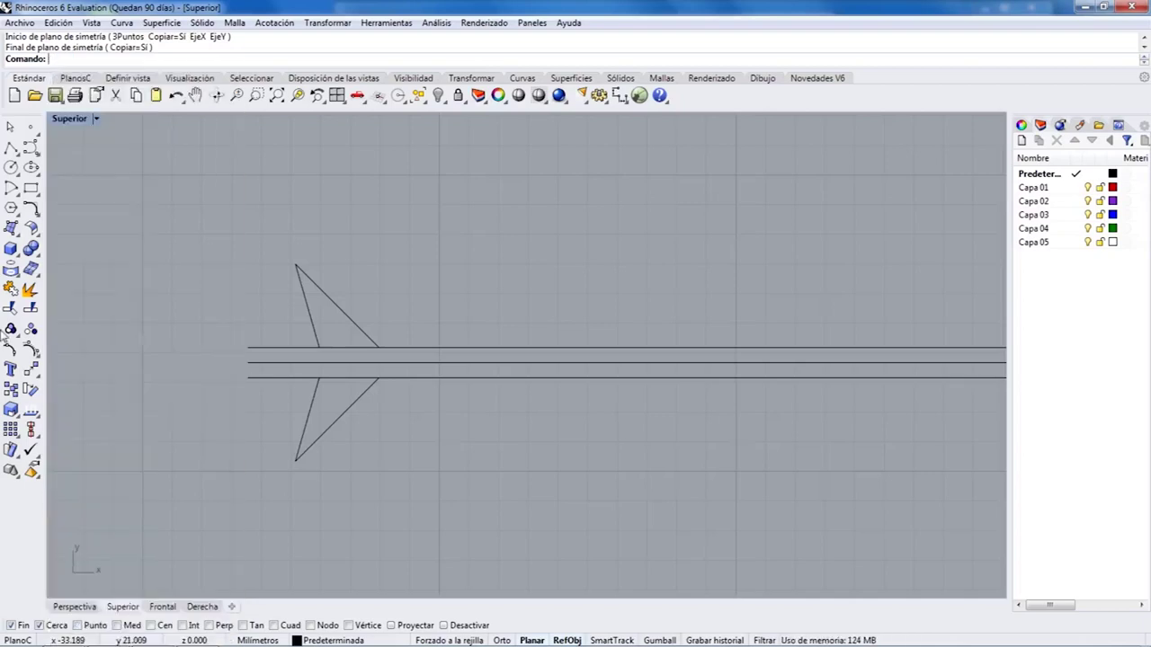
Try to extend the inner ends of both tail polylines to the middle line with natural curve extension.
left_click(31, 210)
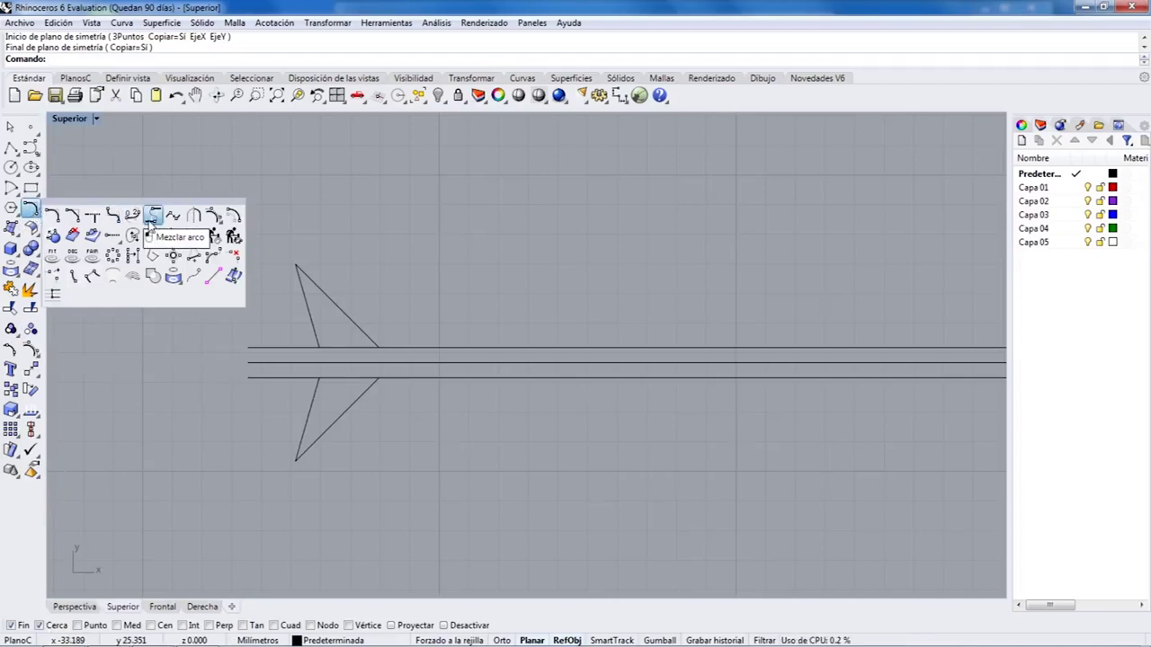
left_click(112, 235)
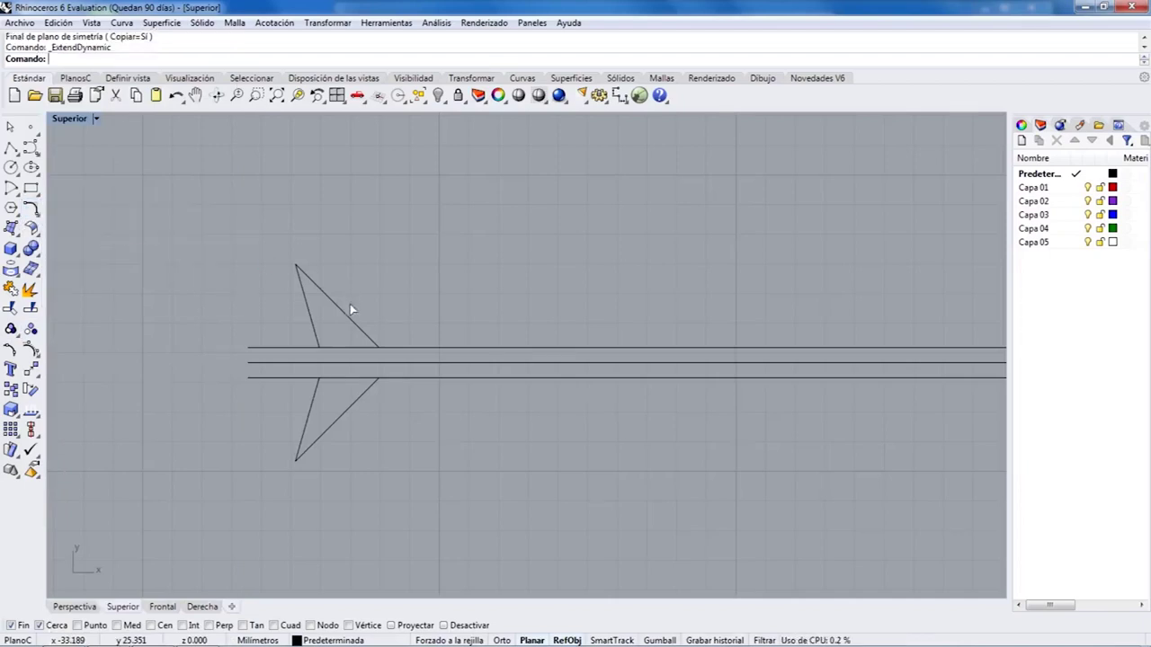
left_click(316, 340)
scroll(325, 373, "up", 5)
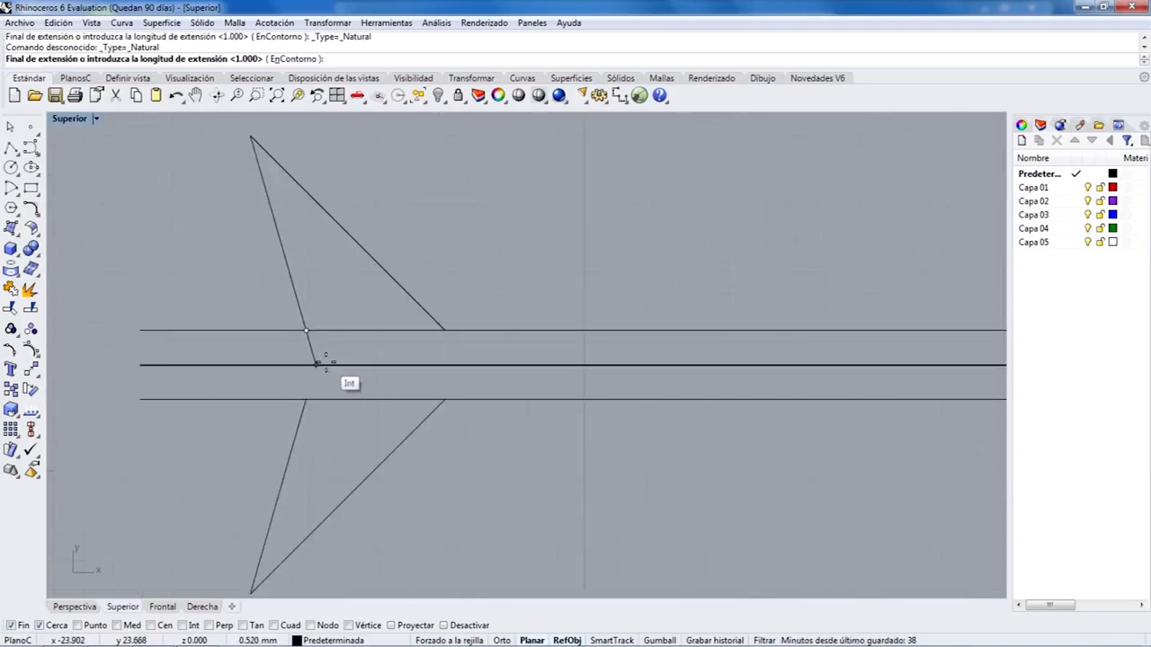
left_click(326, 363)
key("ctrl+z")
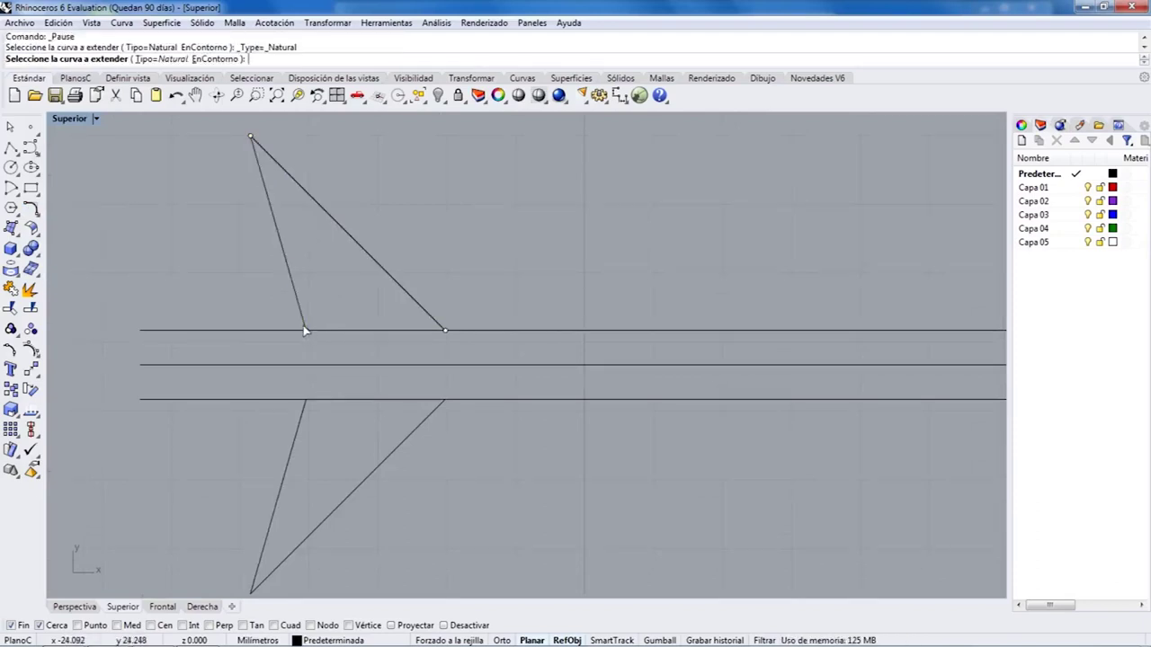
left_click(303, 325)
left_click(314, 365)
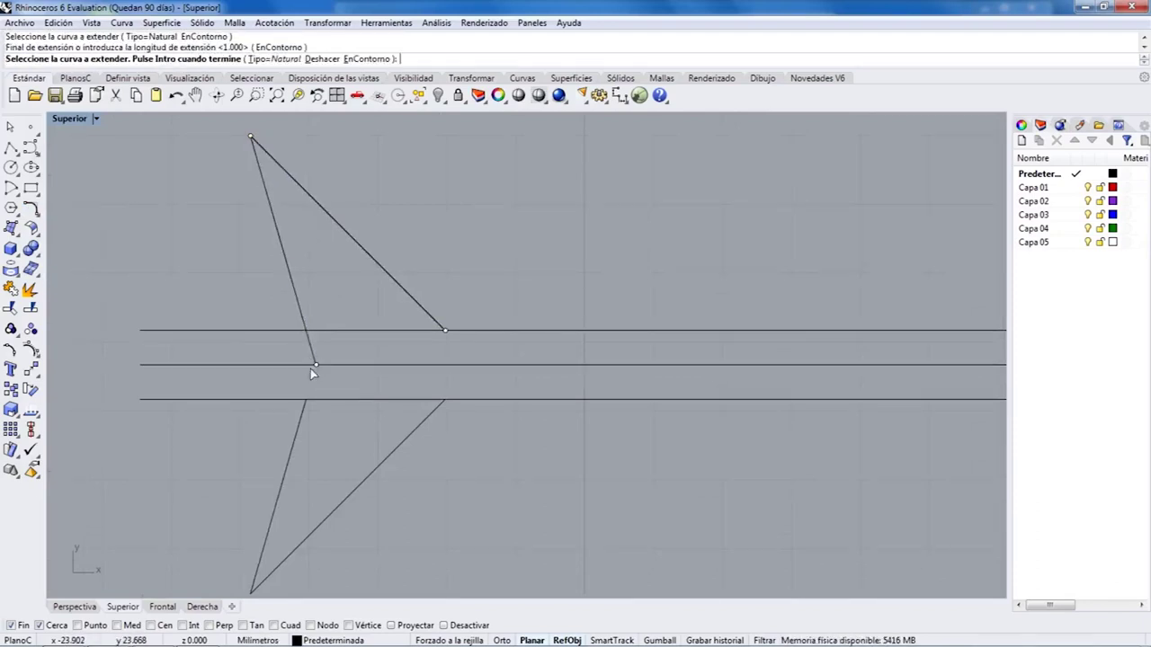
left_click(304, 398)
left_click(315, 368)
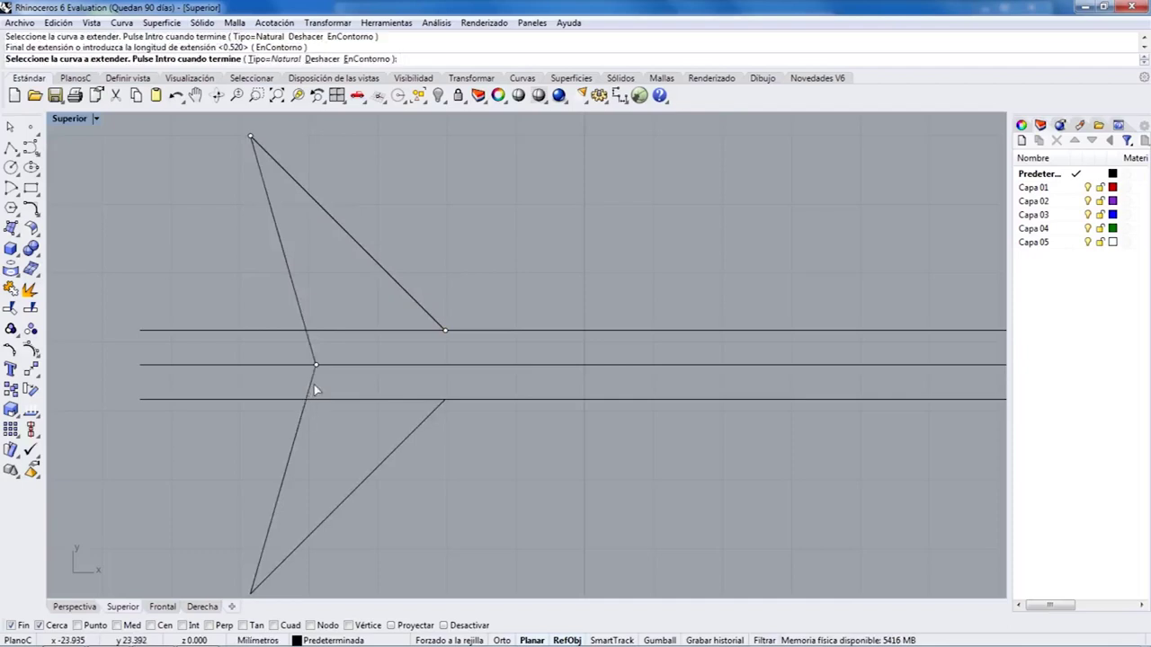
Undo the extensions of both tail polylines and end the extend command.
key("ctrl+z")
key("ctrl+z")
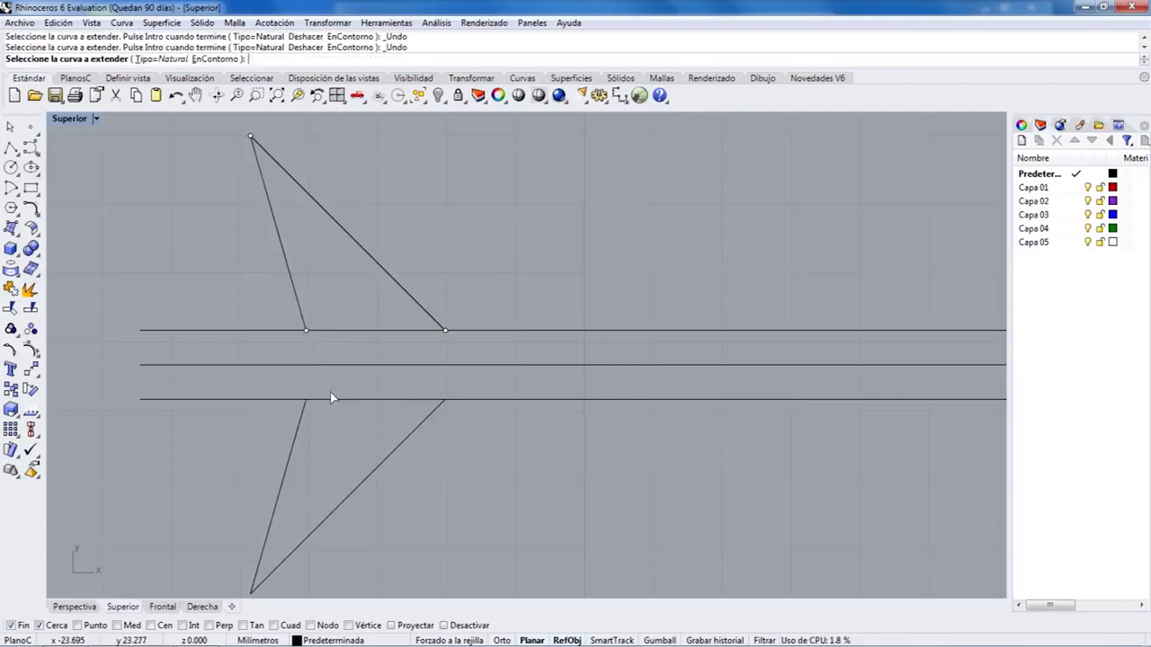
key("Return")
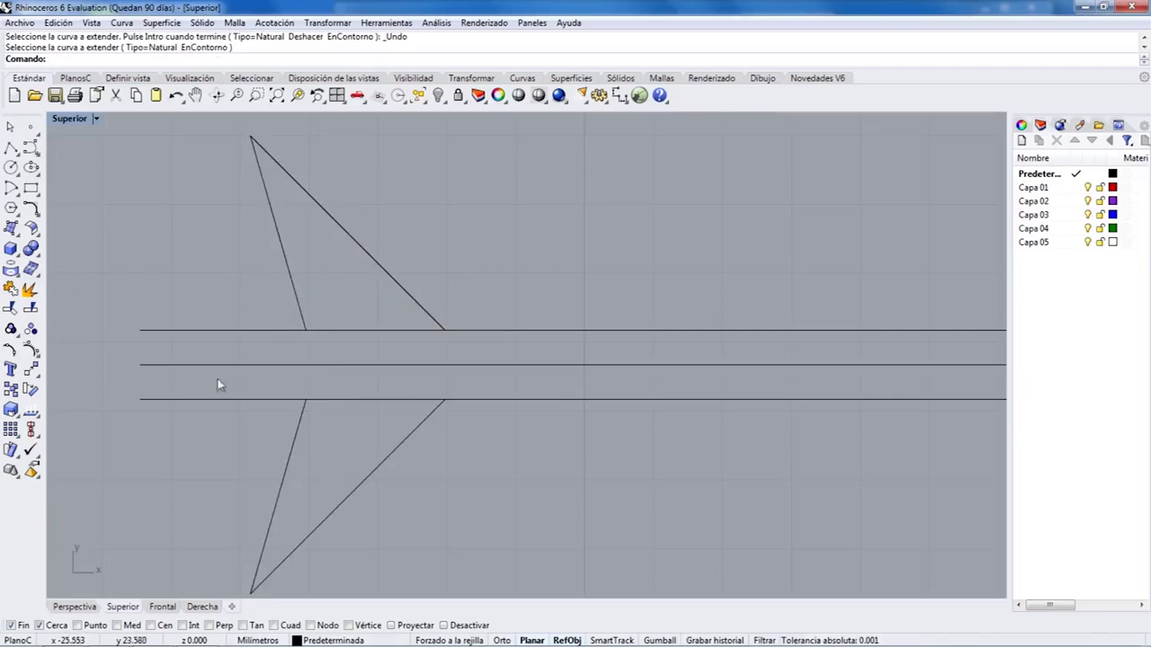
Extend the inner ends of both tail polylines to meet on the middle line with natural curve extension.
left_click(37, 212)
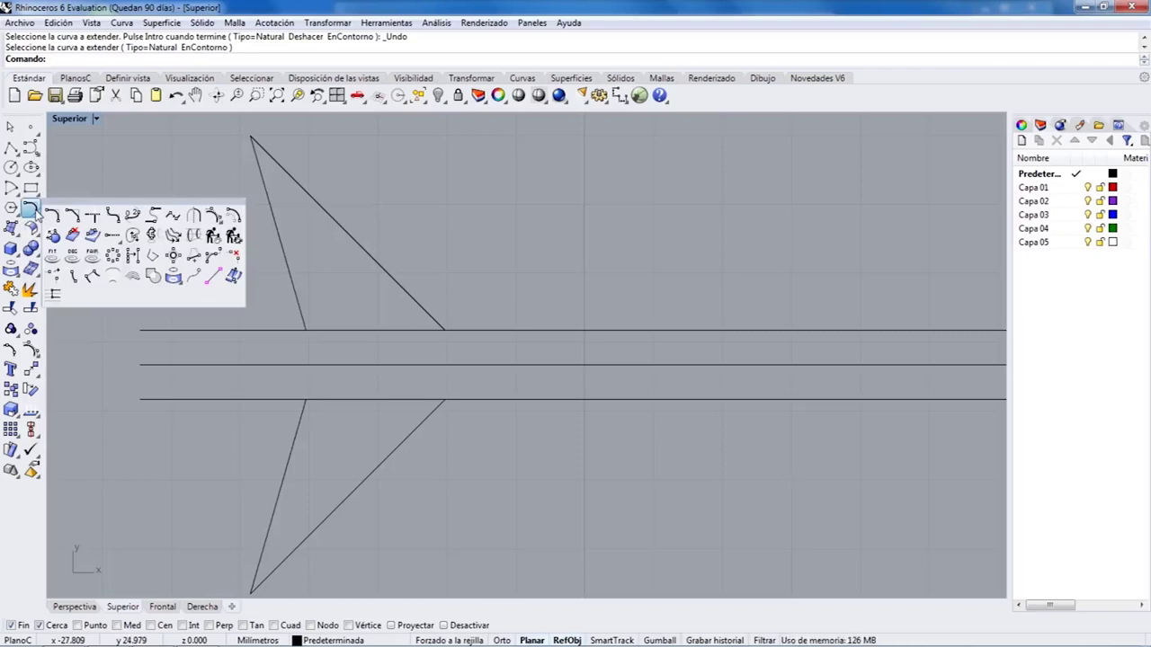
left_click(112, 235)
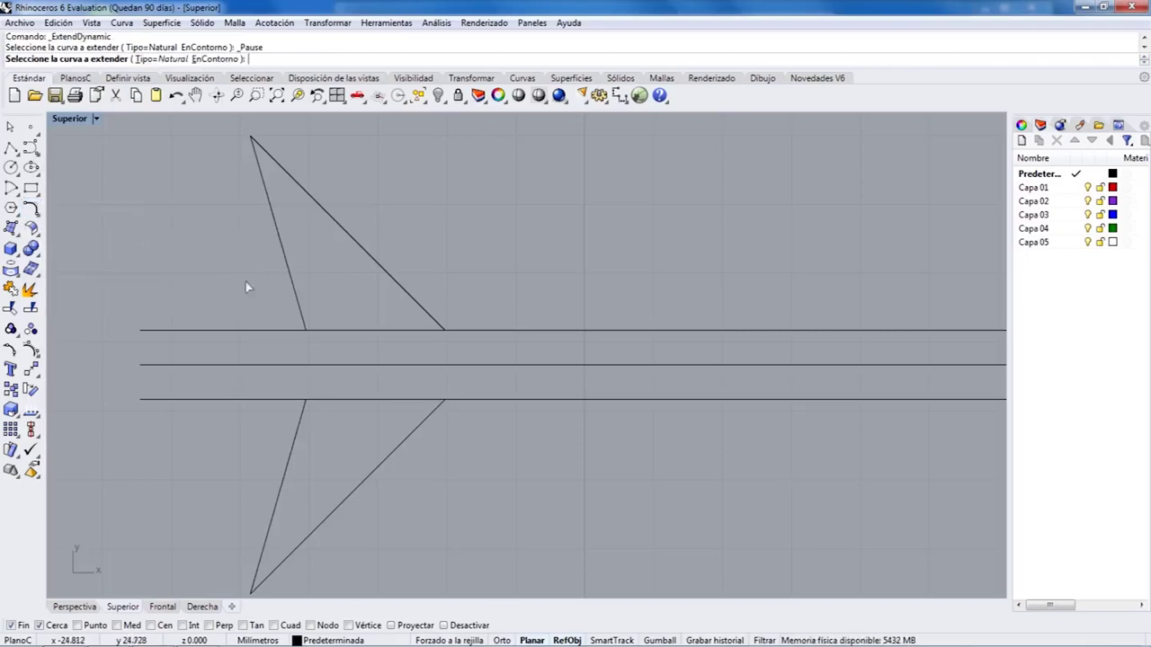
left_click(304, 326)
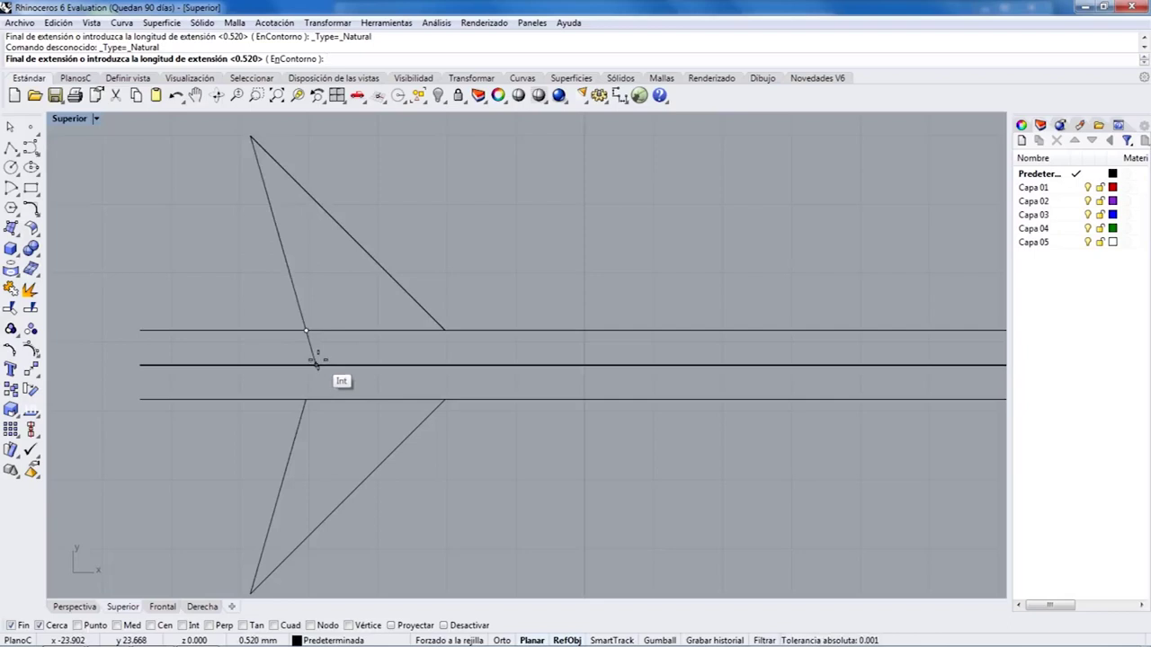
left_click(315, 363)
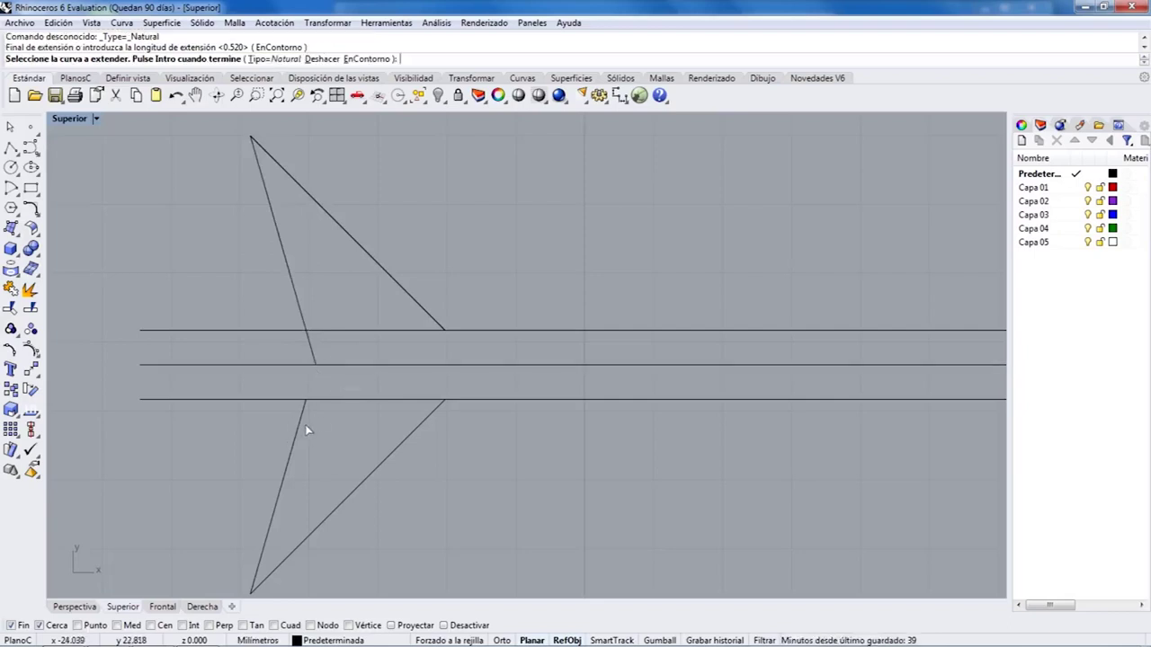
left_click(31, 209)
left_click(114, 236)
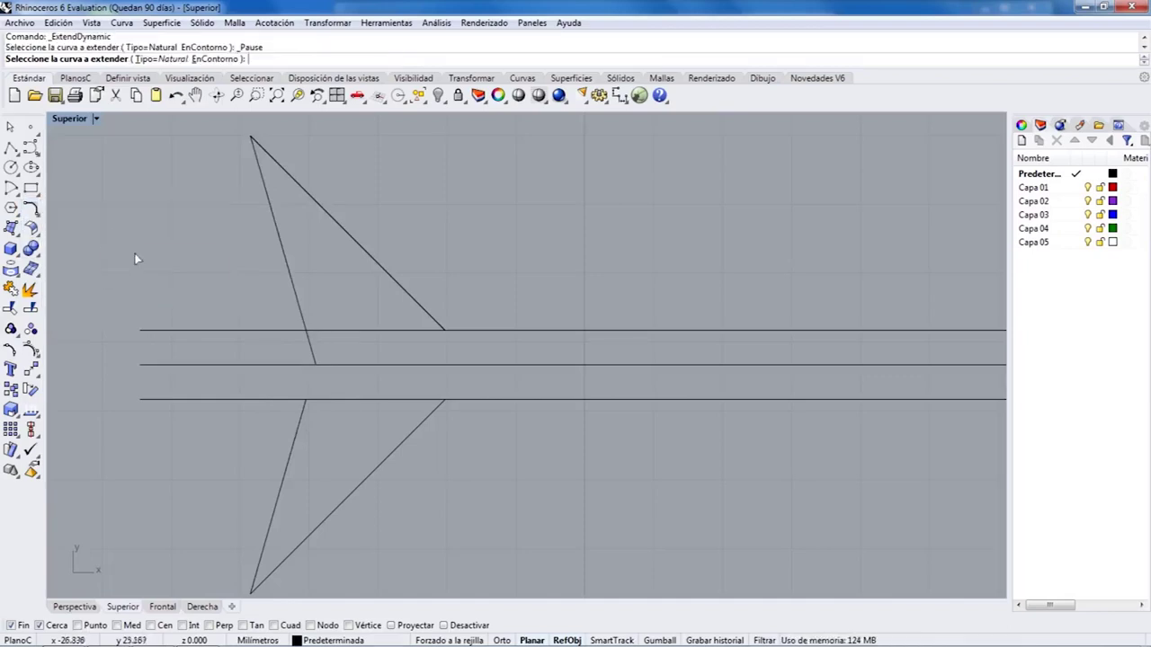
left_click(300, 415)
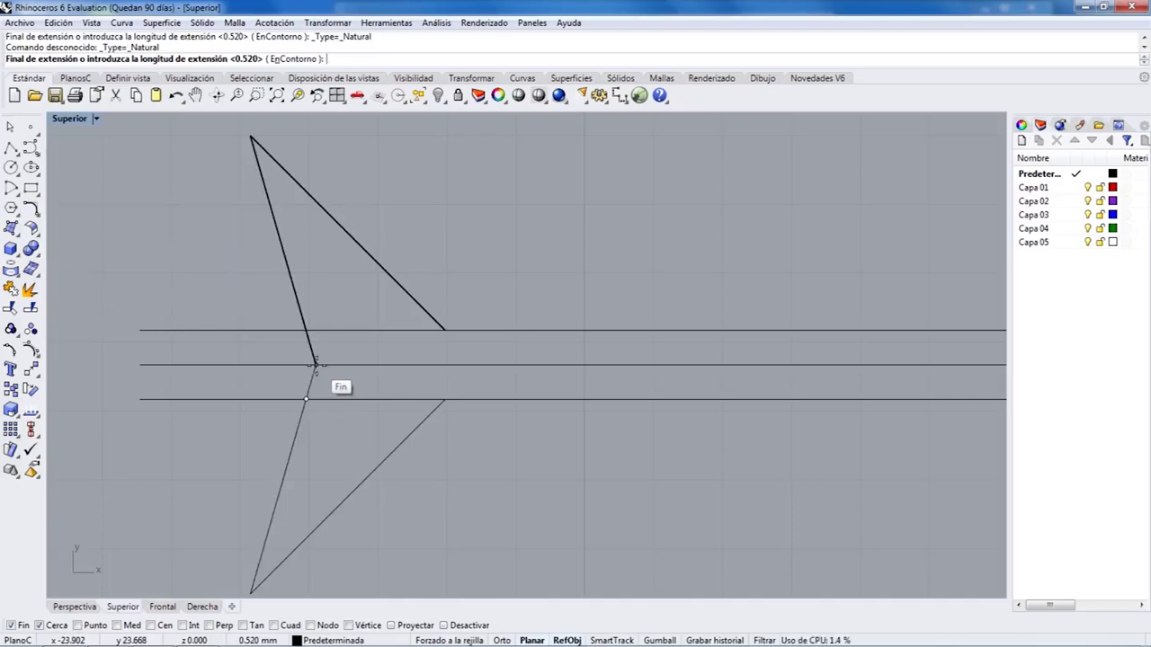
left_click(314, 363)
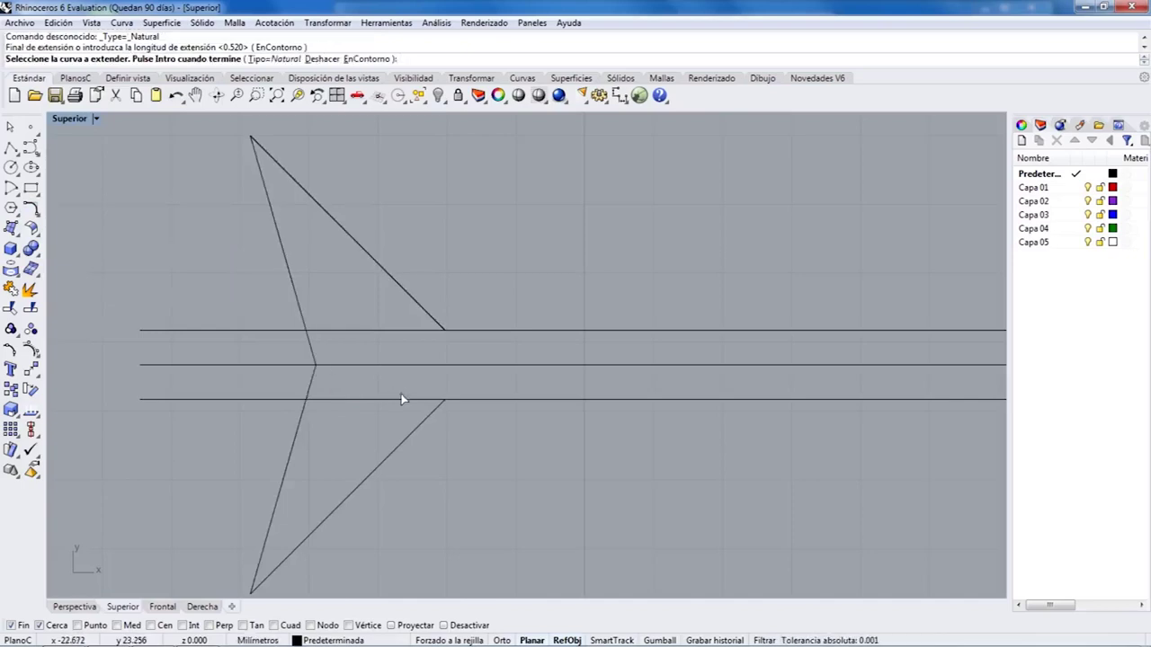
left_click(361, 248)
key("Escape")
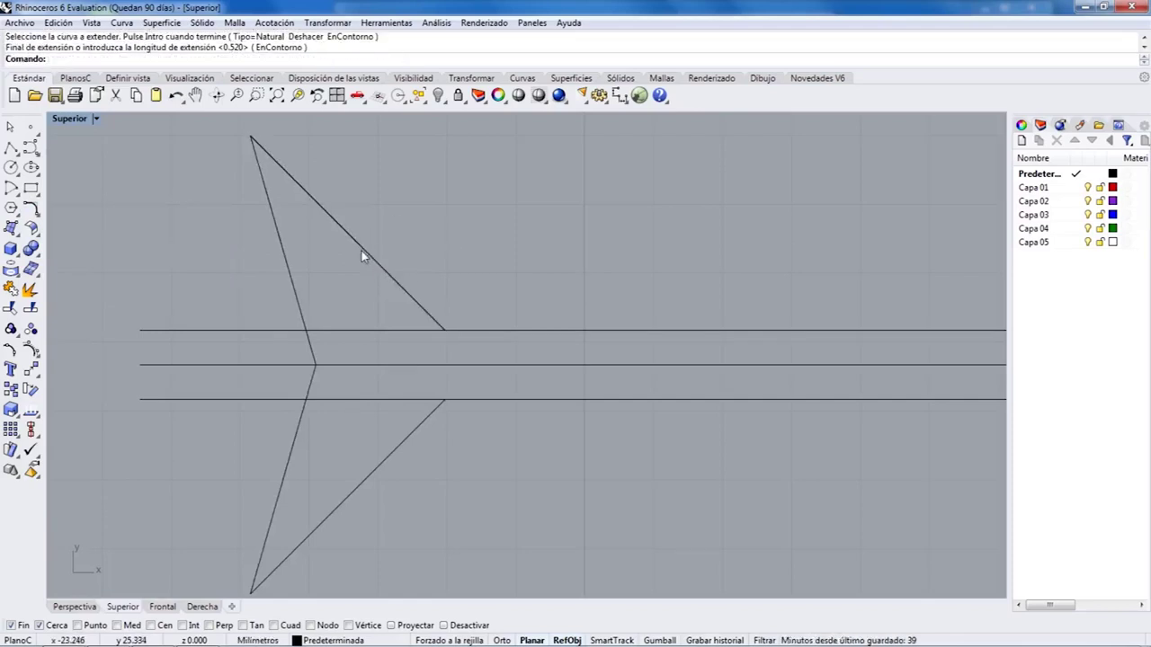
Trim the three shaft lines at the tail polylines, removing the outer stubs and the upper and lower segments inside the tail.
left_click(361, 251)
left_click(310, 391, "shift")
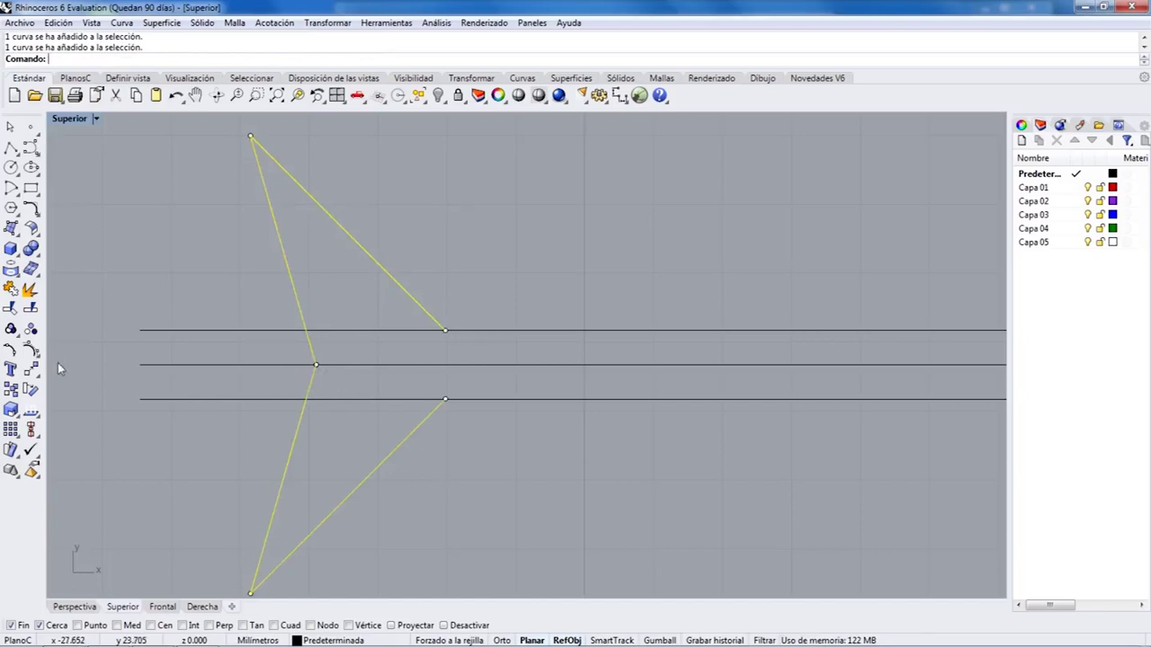
left_click(11, 310)
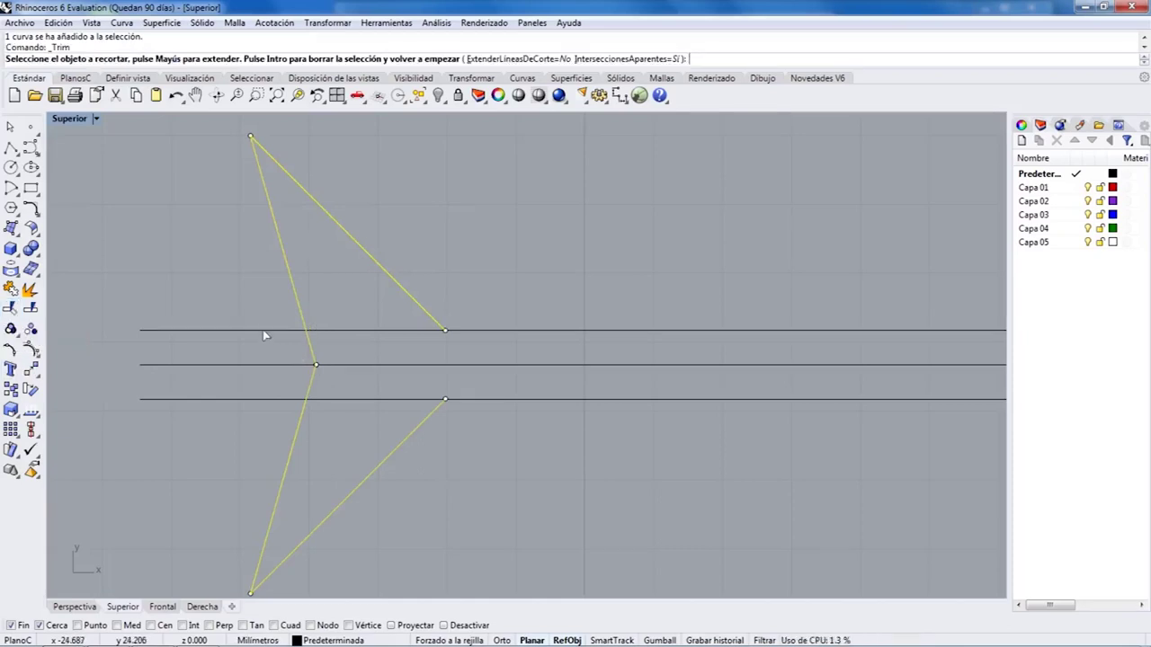
left_click(263, 335)
left_click(270, 366)
left_click(282, 401)
left_click(395, 401)
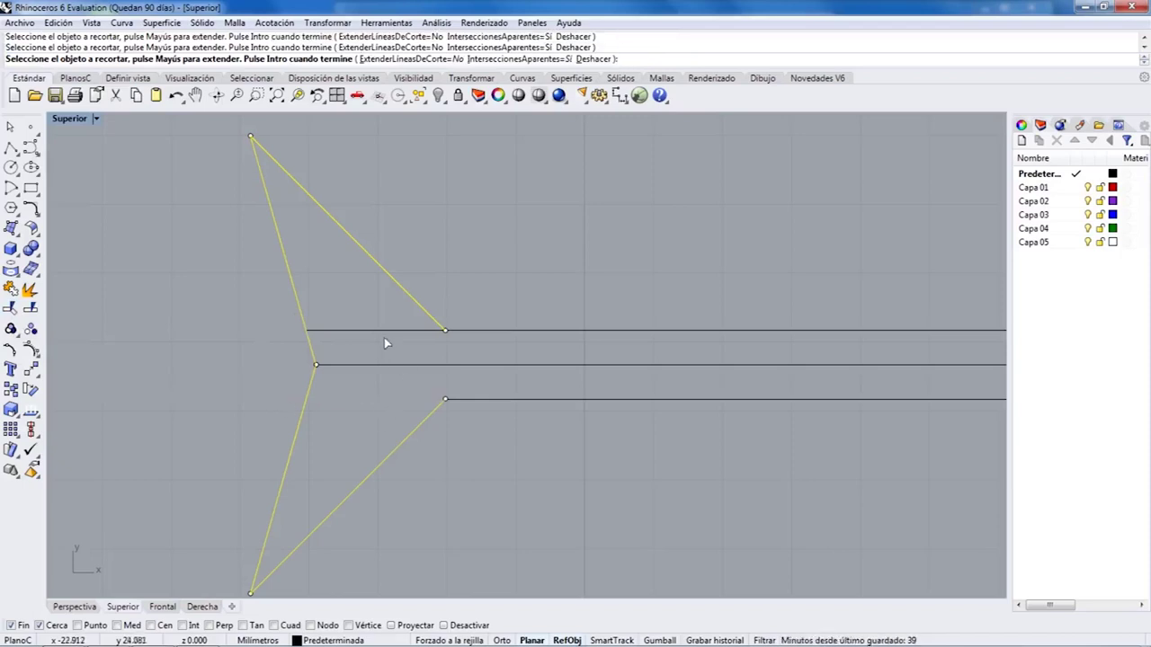
left_click(383, 331)
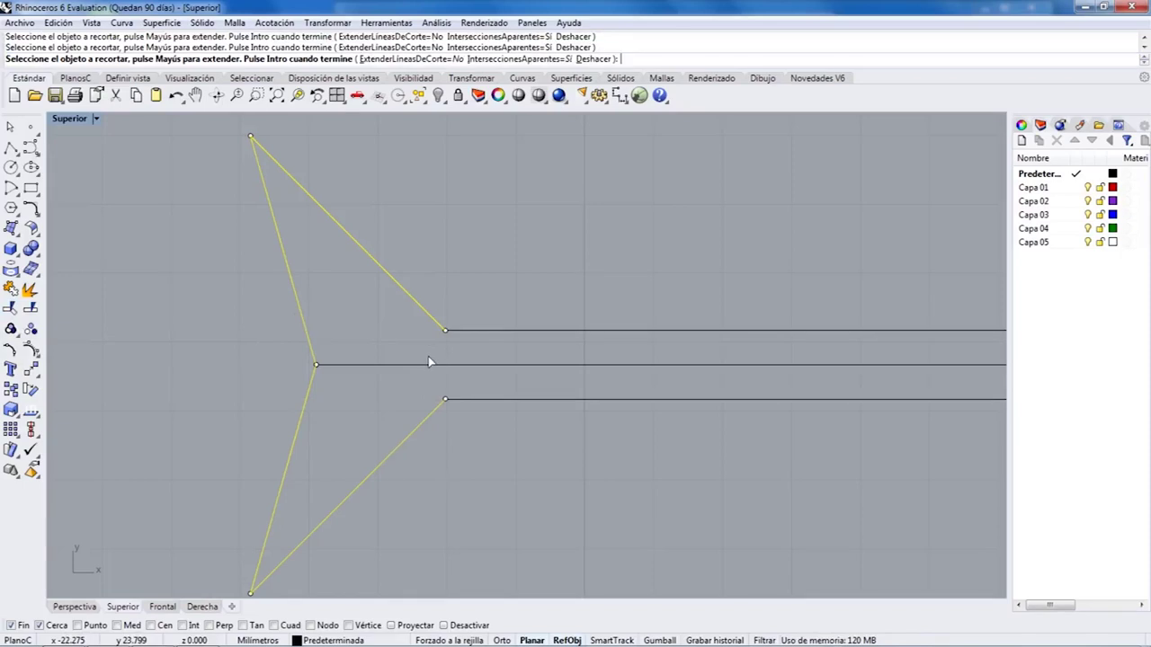
key("Return")
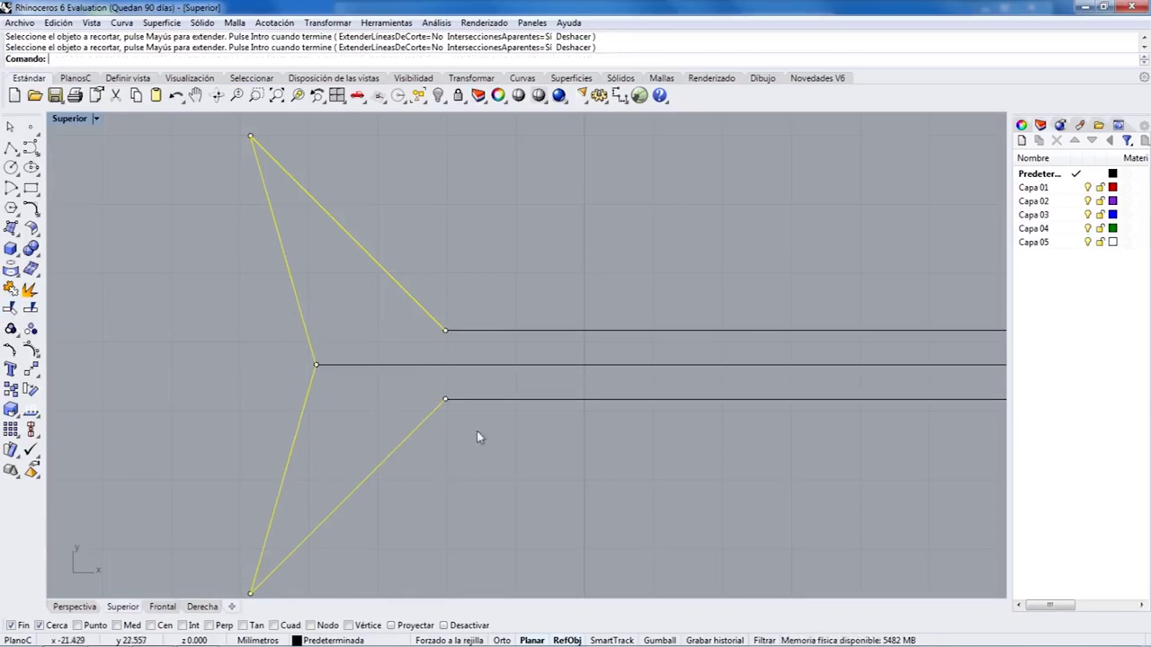
Join both tail polylines, the upper and lower shaft lines and the arrowhead into one closed outline.
left_click(407, 292)
left_click(312, 395, "shift")
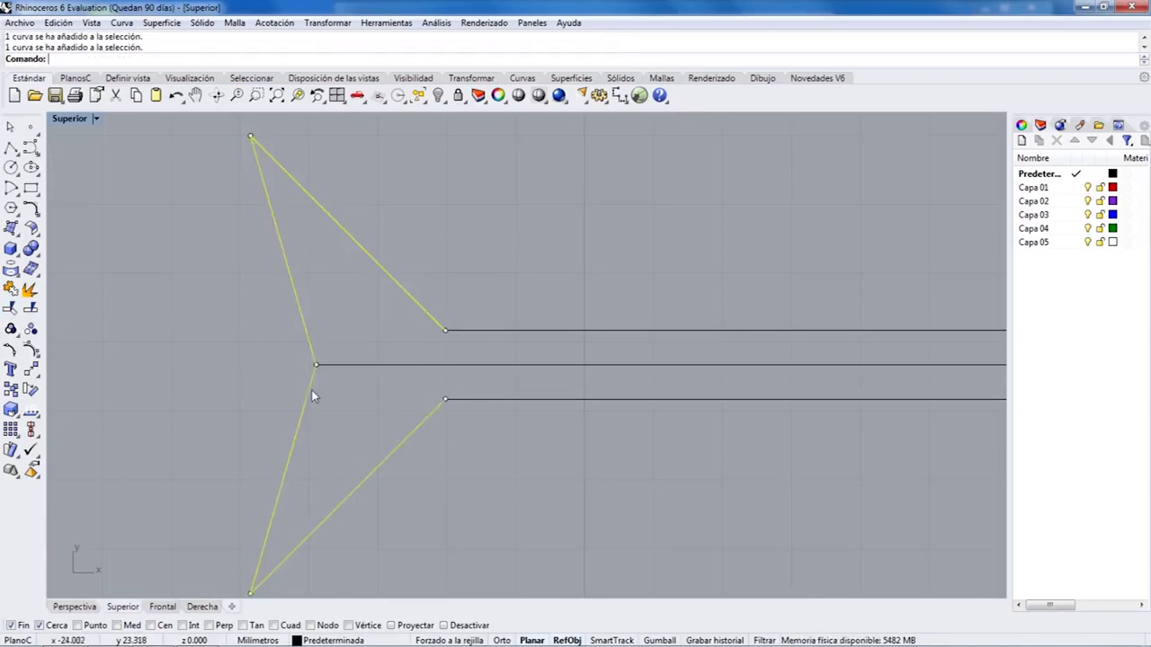
left_click(470, 400, "shift")
left_click(490, 331, "shift")
scroll(394, 372, "down", 5)
scroll(570, 351, "up", 5)
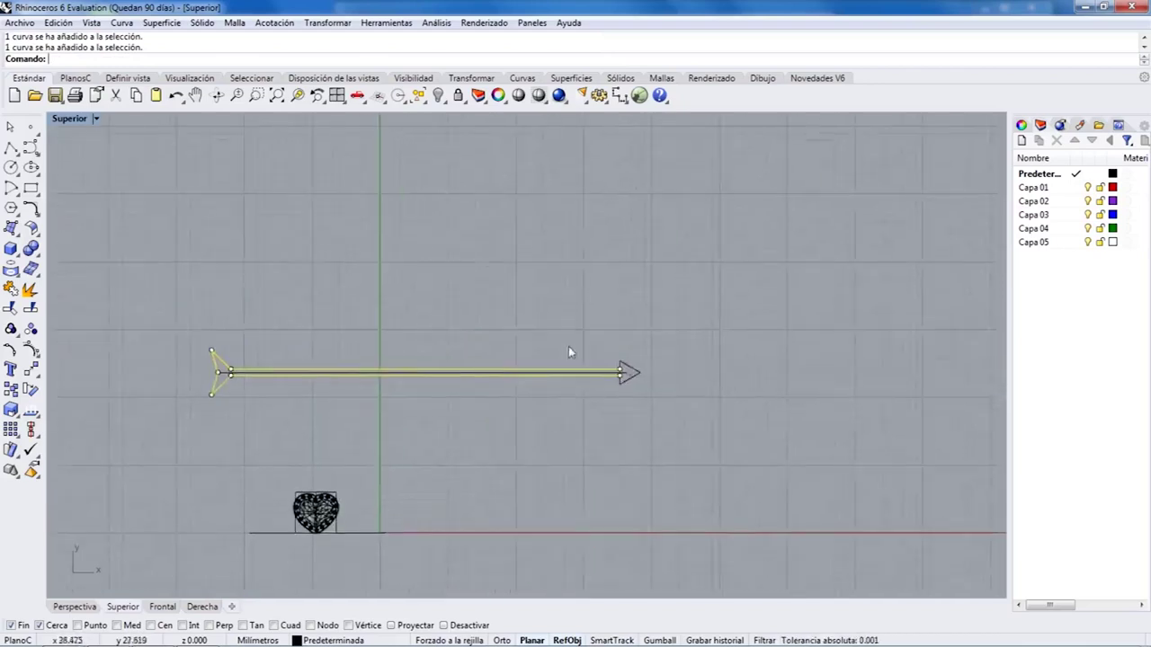
scroll(681, 406, "down", 5)
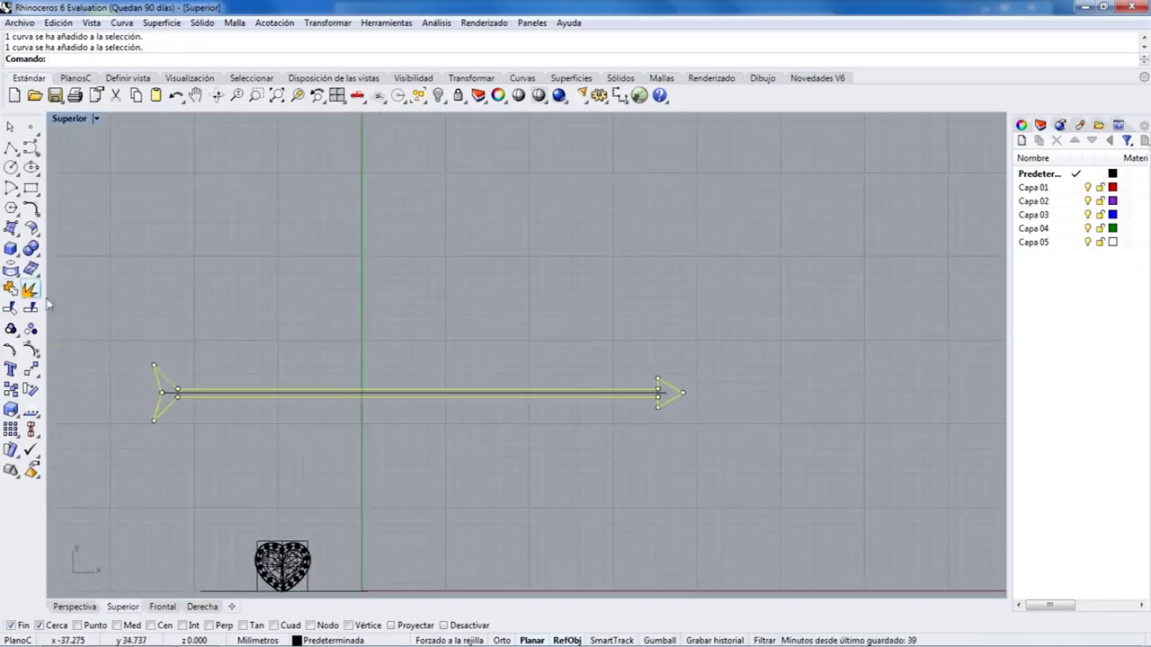
left_click(11, 308)
left_click(657, 387)
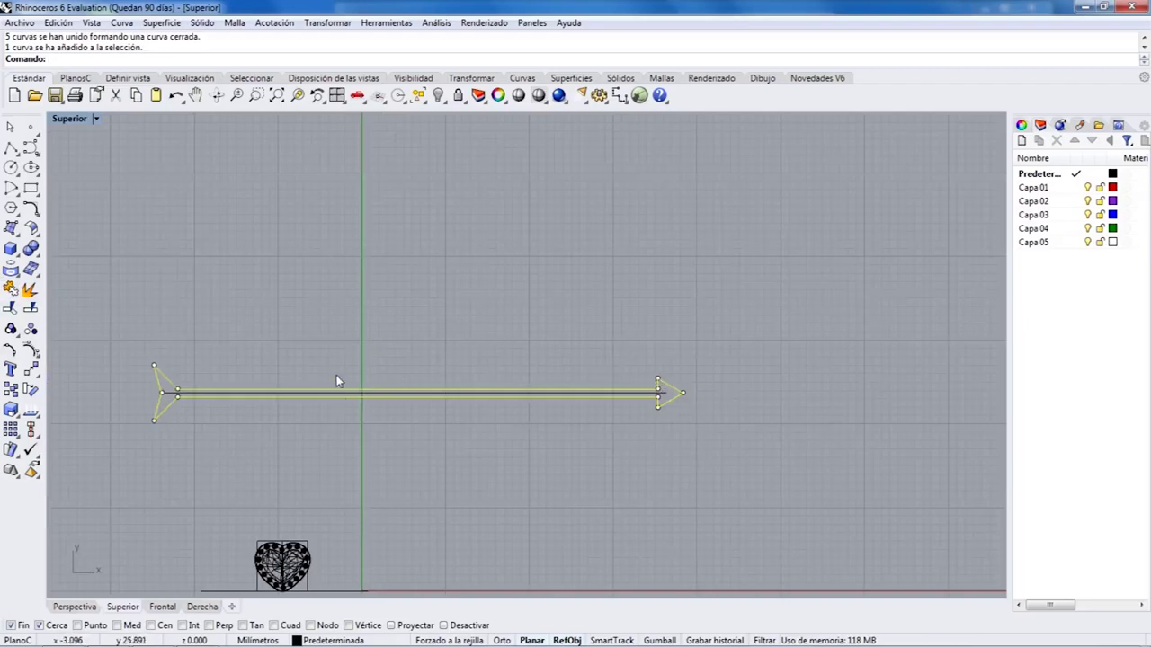
Create a planar surface from the closed arrow outline and maximize the Perspective view.
scroll(337, 379, "down", 2)
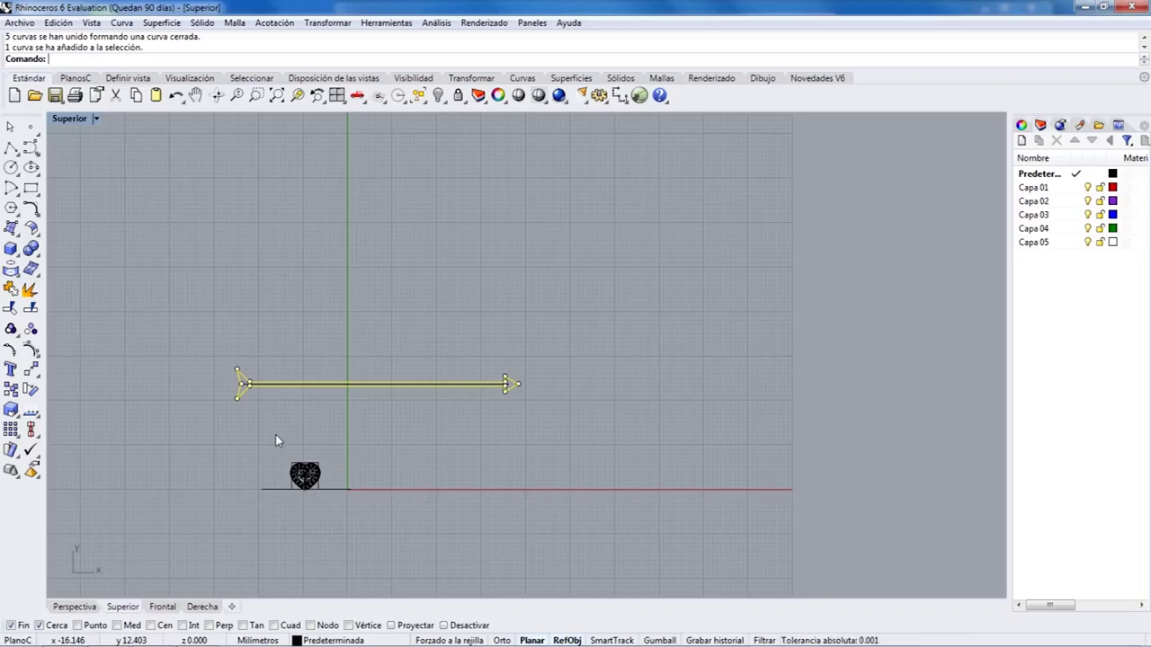
right_click_drag(300, 377, 350, 354)
scroll(333, 358, "up", 5)
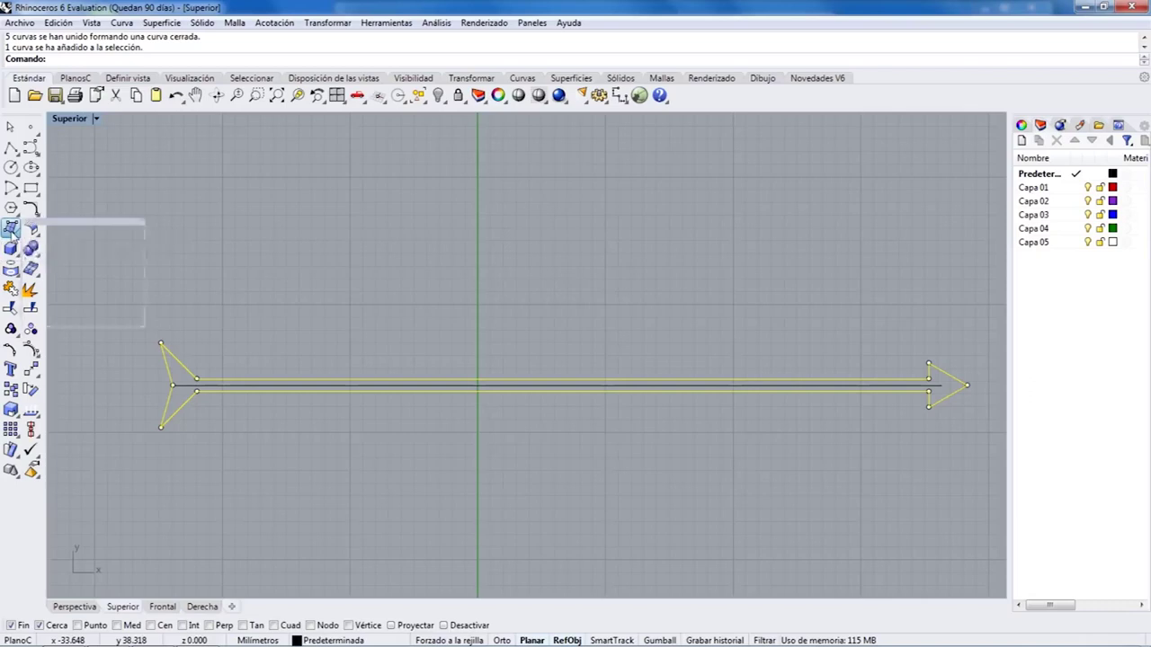
left_click(12, 229)
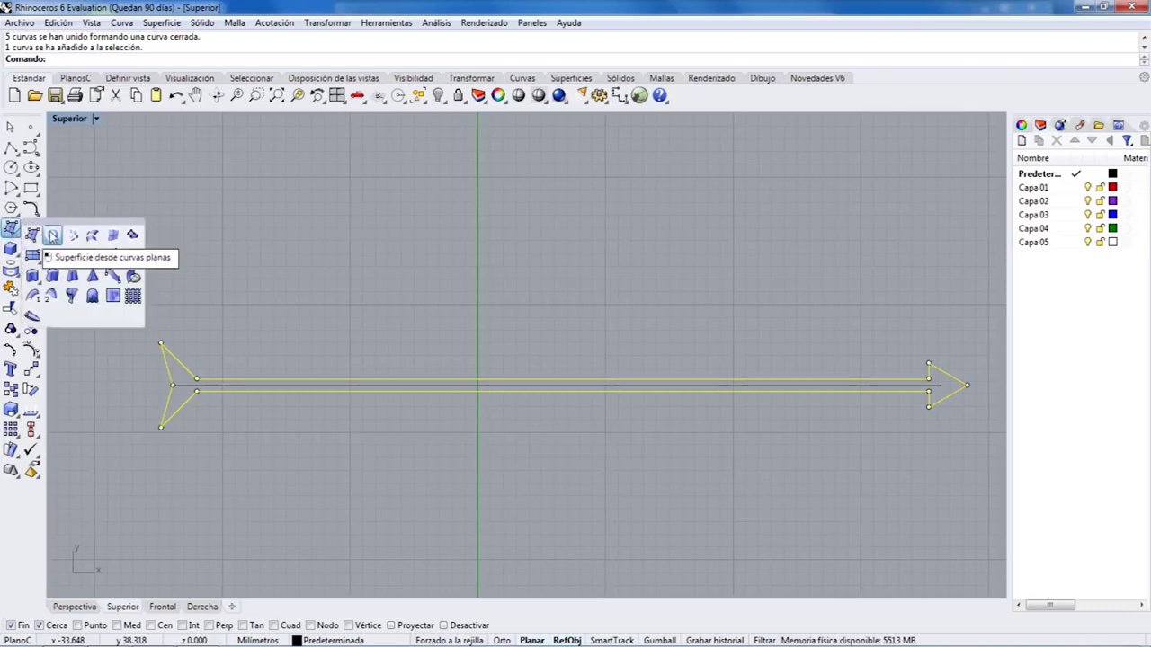
left_click(52, 234)
double_click(70, 117)
left_click(569, 132)
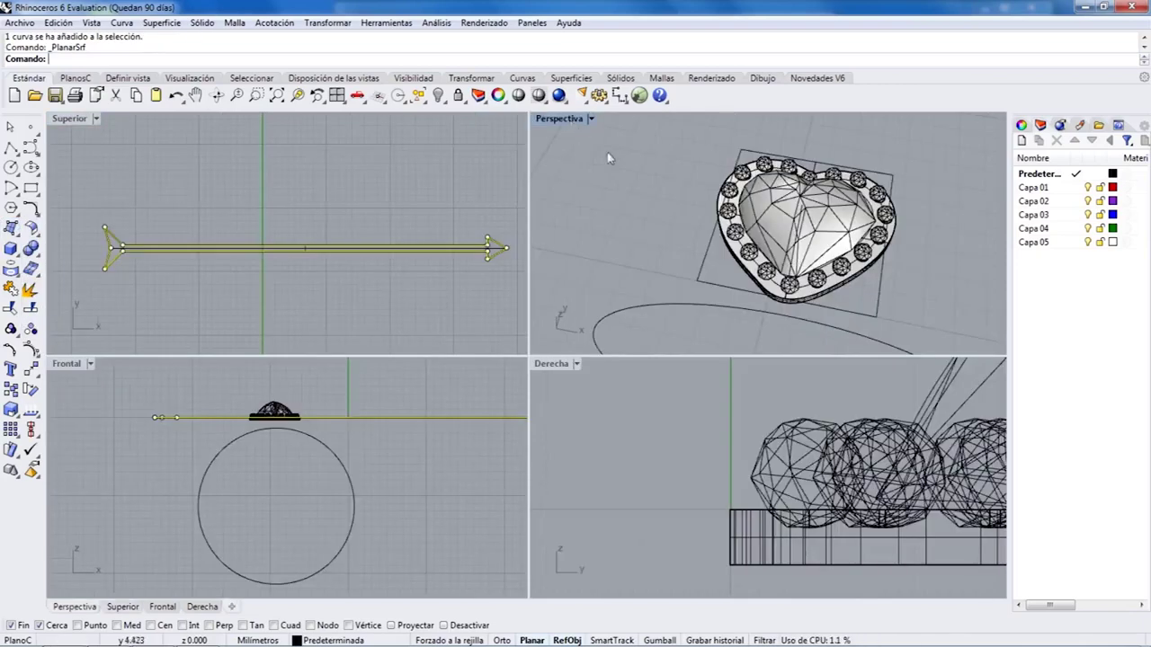
double_click(562, 125)
scroll(562, 334, "down", 10)
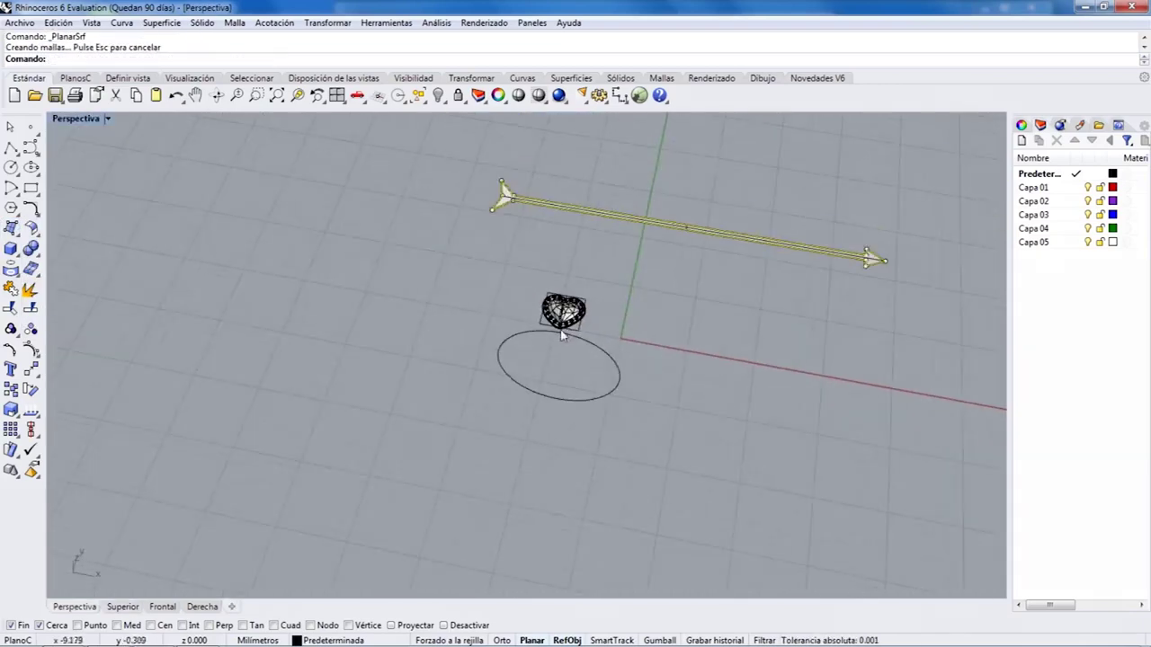
scroll(773, 260, "up", 5)
Extrude the flat arrow surface 0.2 mm as a solid, keeping the original surface.
left_click(960, 216)
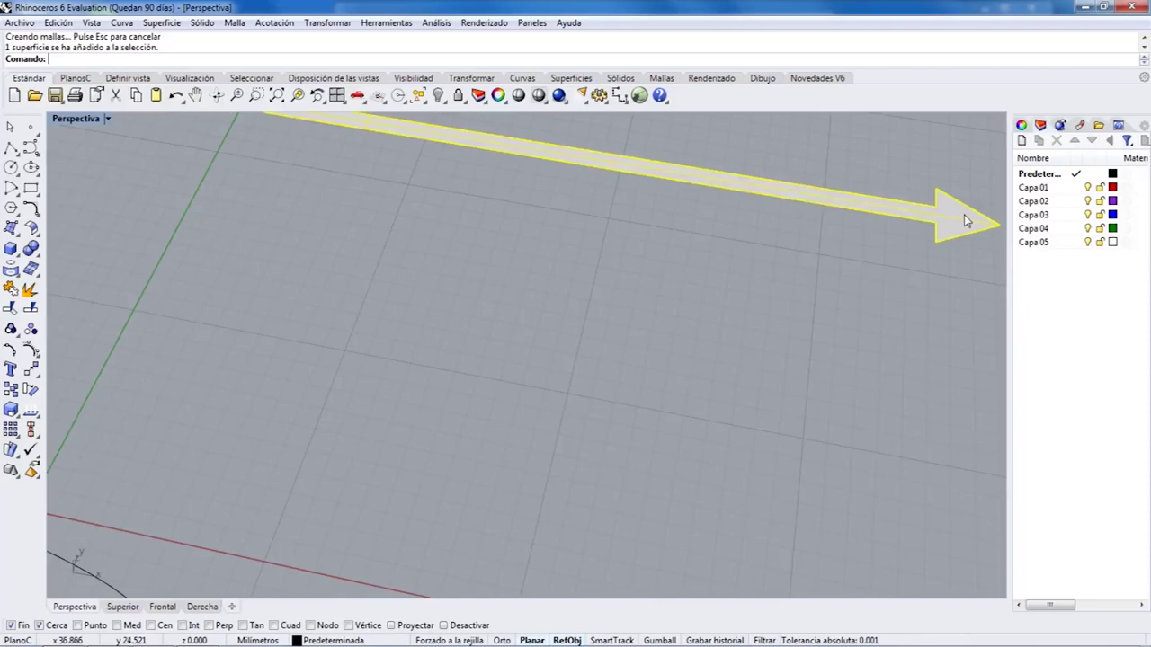
left_click(756, 262)
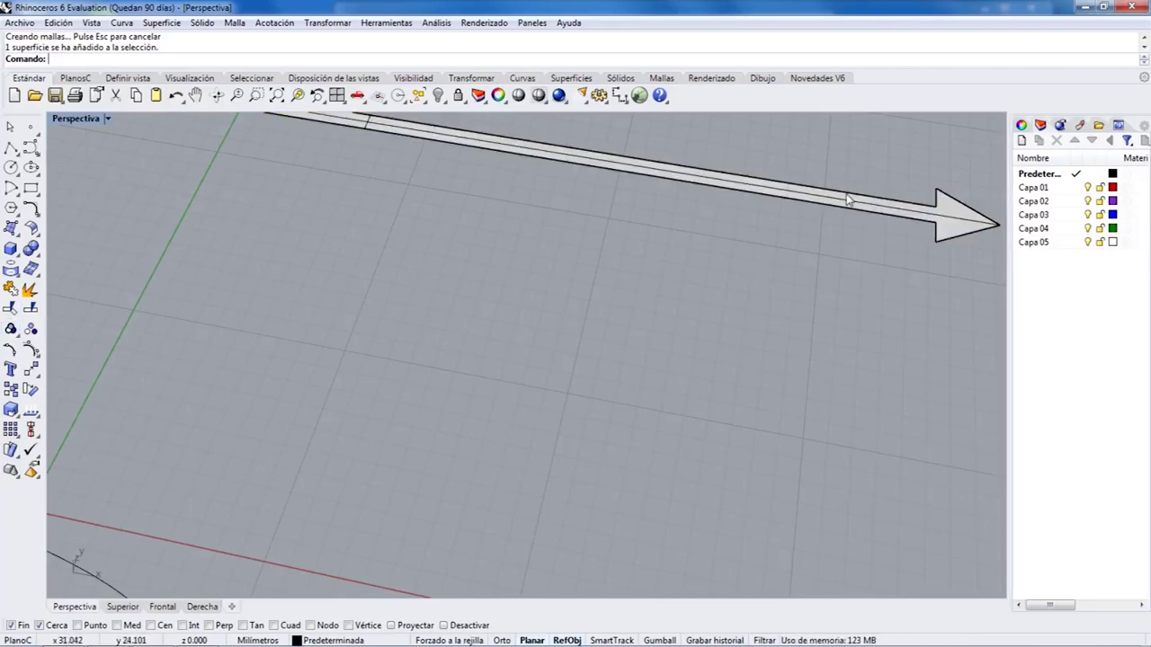
scroll(847, 199, "up", 3)
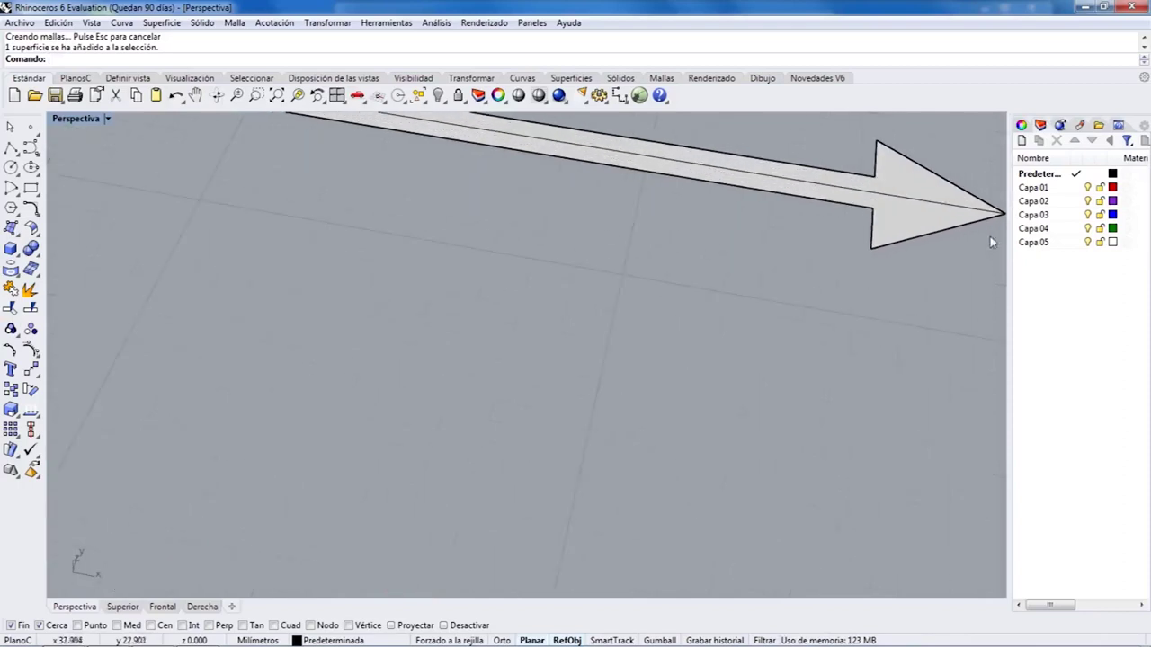
left_click(918, 203)
key("Return")
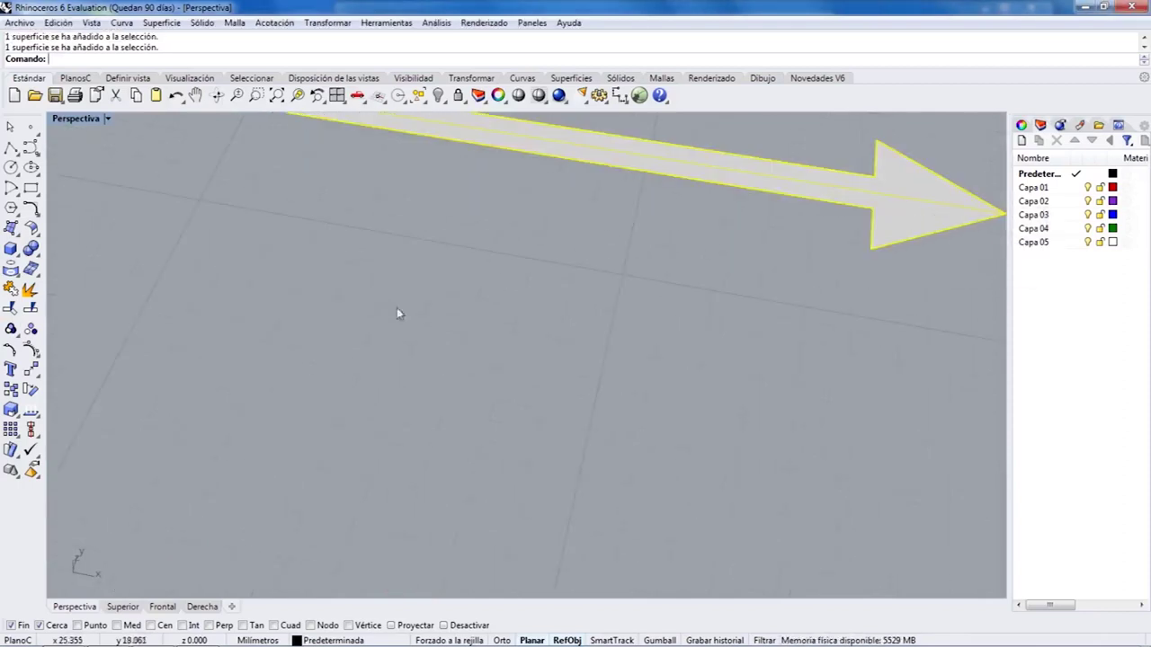
left_click(11, 249)
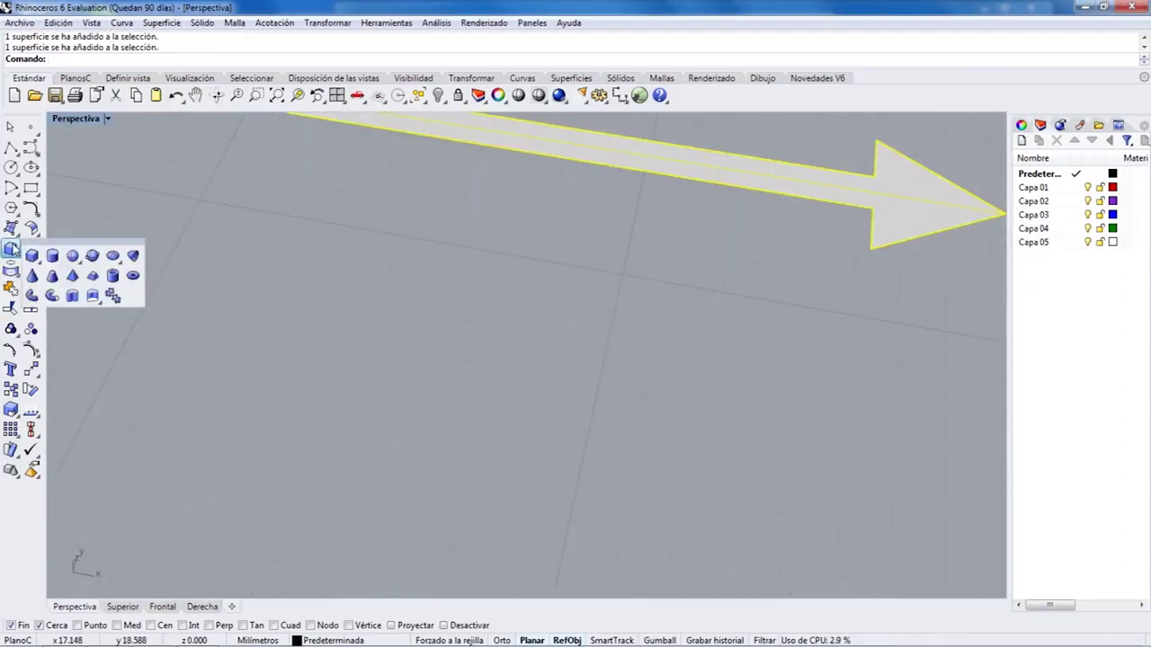
left_click(92, 297)
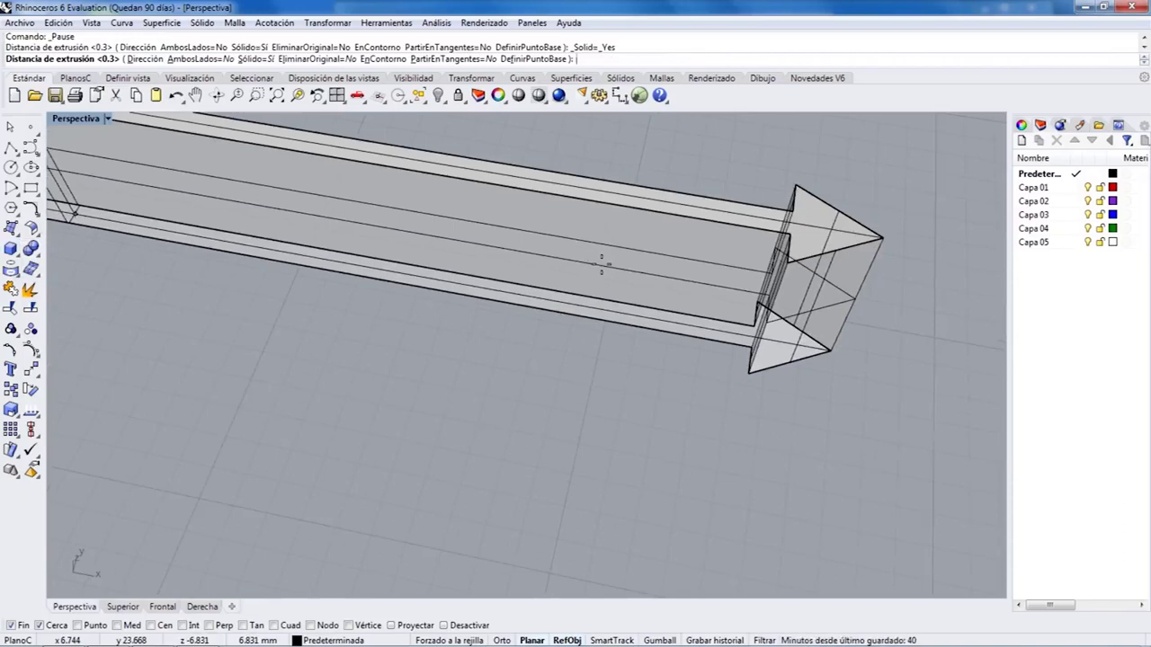
type("0.2")
key("Return")
right_click_drag(602, 264, 818, 319)
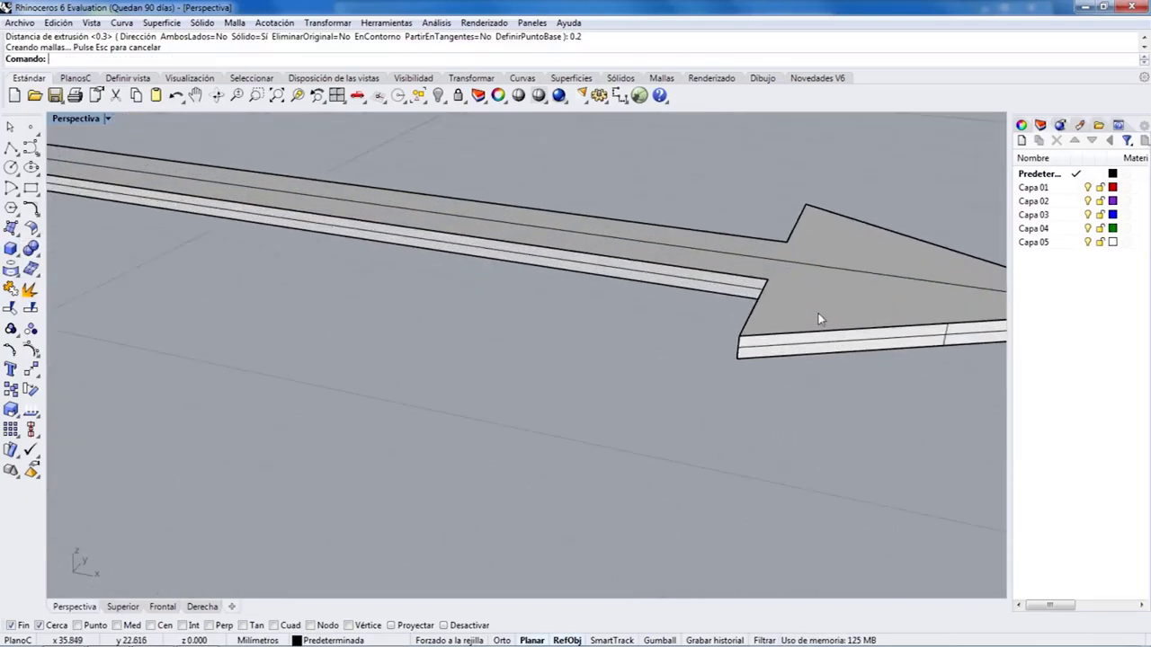
Delete the original planar surface overlapping the extruded arrow, leaving the solid polysurface.
left_click(816, 313)
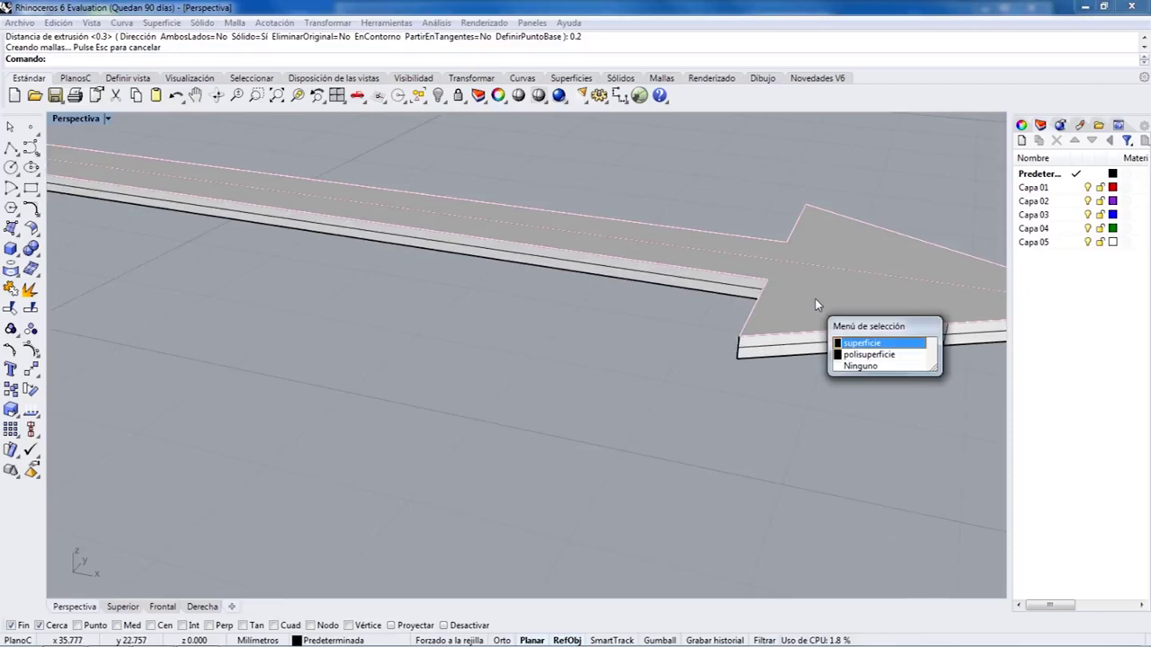
left_click(814, 299)
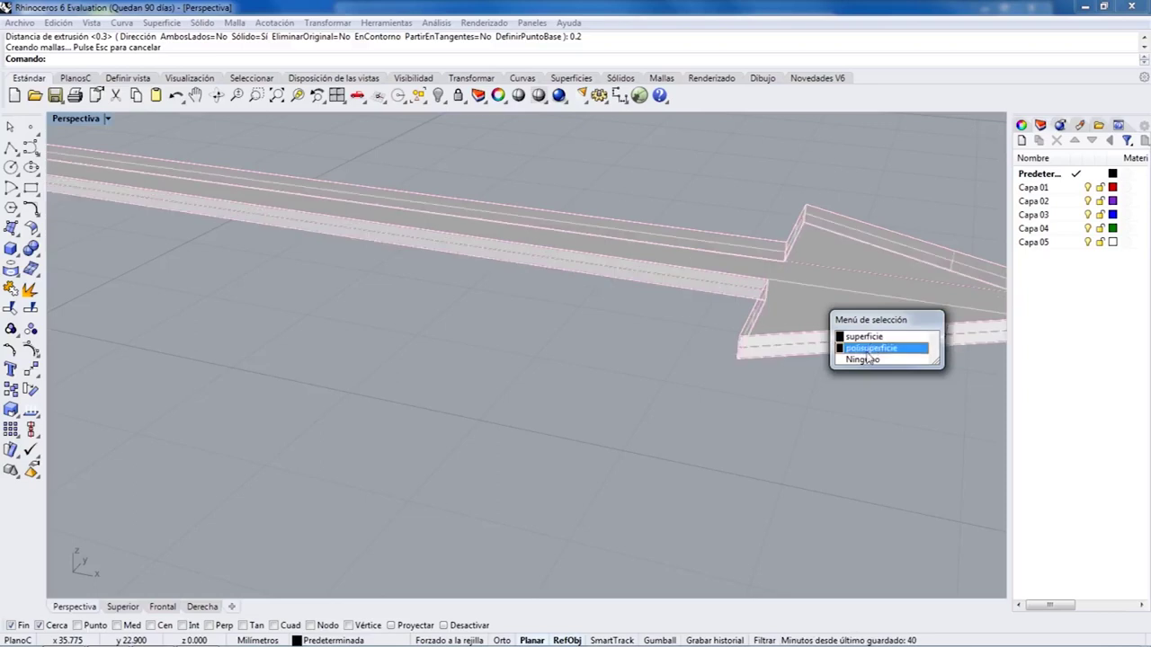
left_click(870, 338)
key("Delete")
scroll(683, 355, "down", 2)
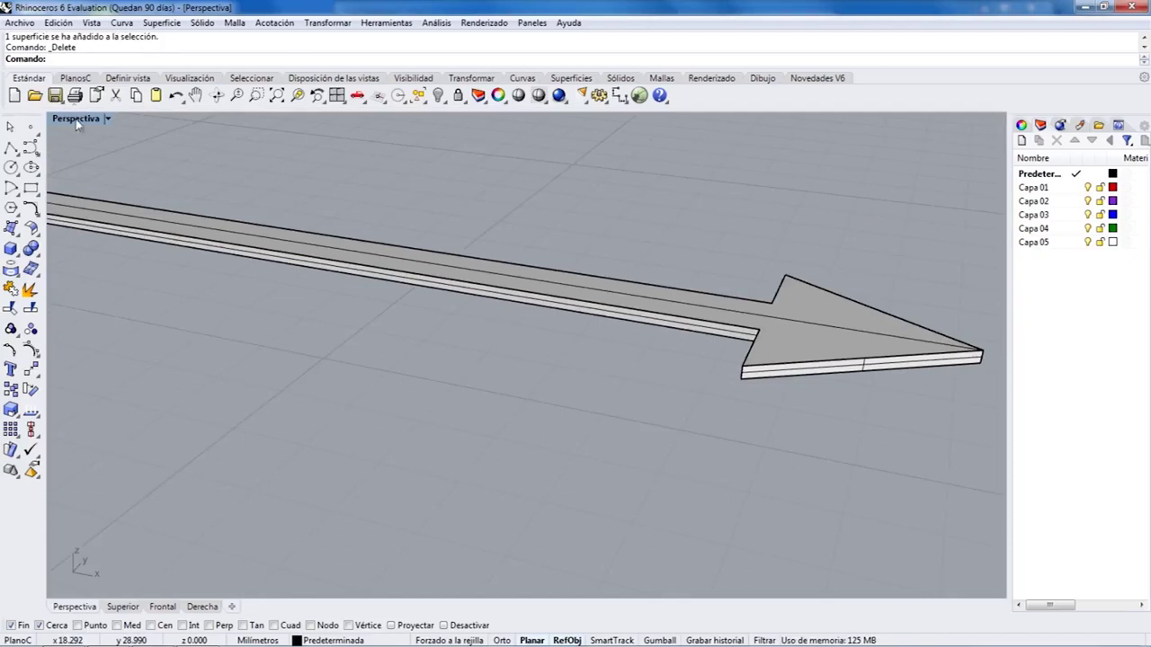
scroll(286, 221, "down", 4)
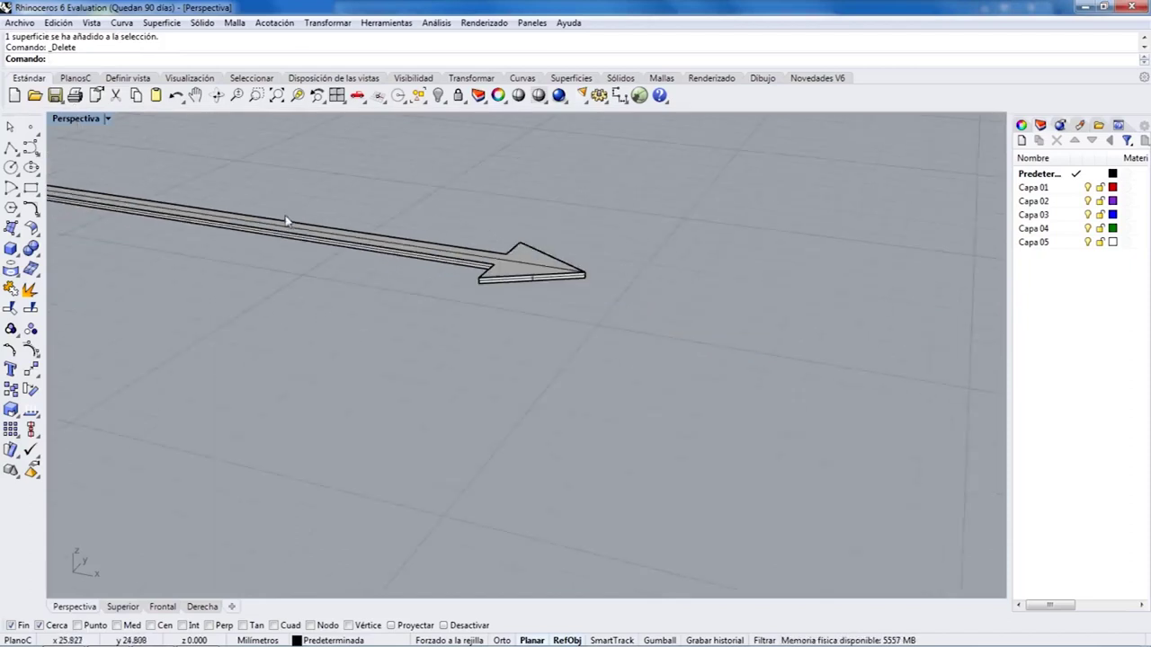
Restore the four-viewport layout and frame the whole arrow, heart setting and finger circle in the Superior and Perspective views.
double_click(76, 117)
scroll(432, 293, "down", 2)
right_click_drag(432, 293, 398, 265)
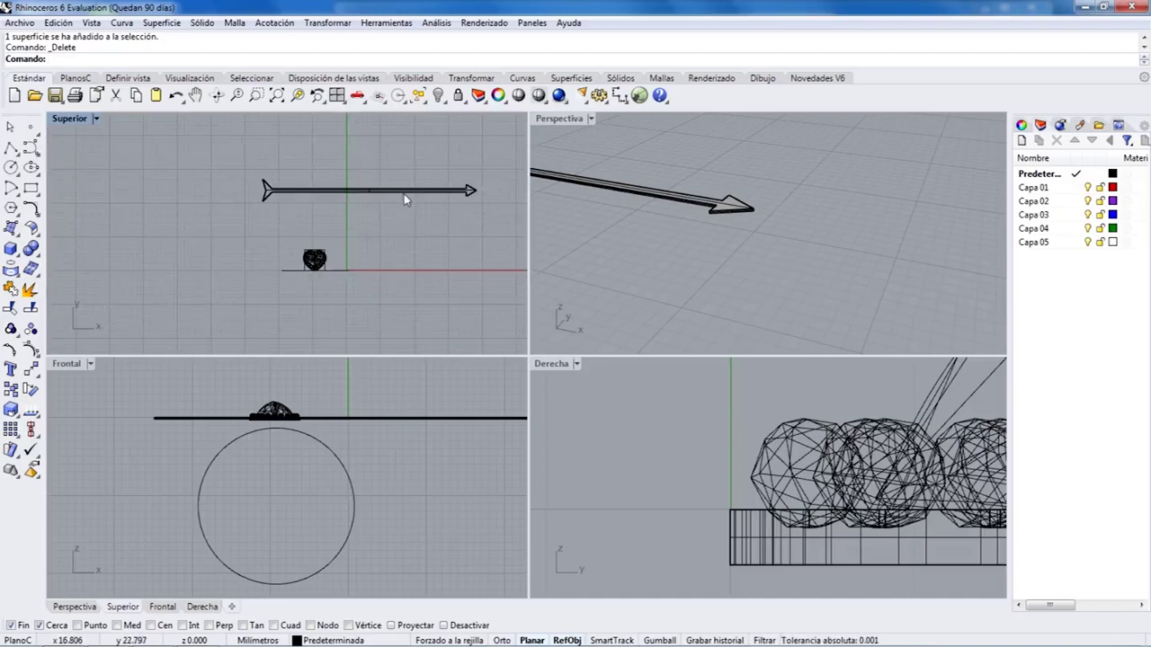
left_click(789, 203)
scroll(786, 216, "down", 5)
scroll(785, 225, "up", 5)
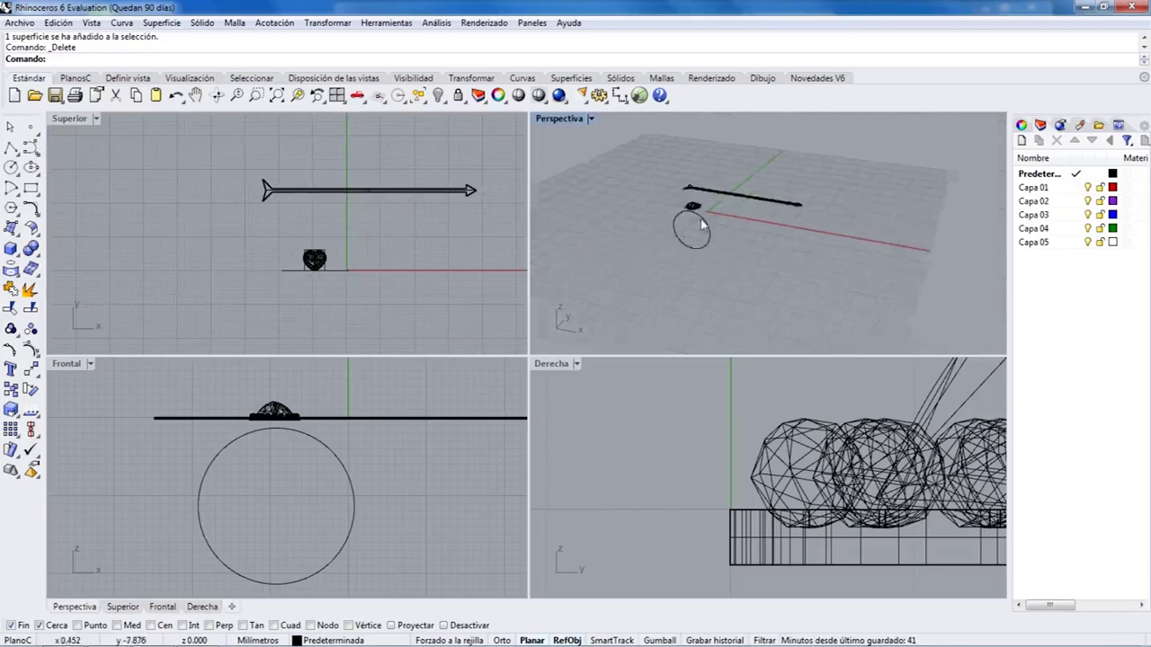
left_click(685, 216)
right_click_drag(685, 216, 722, 239)
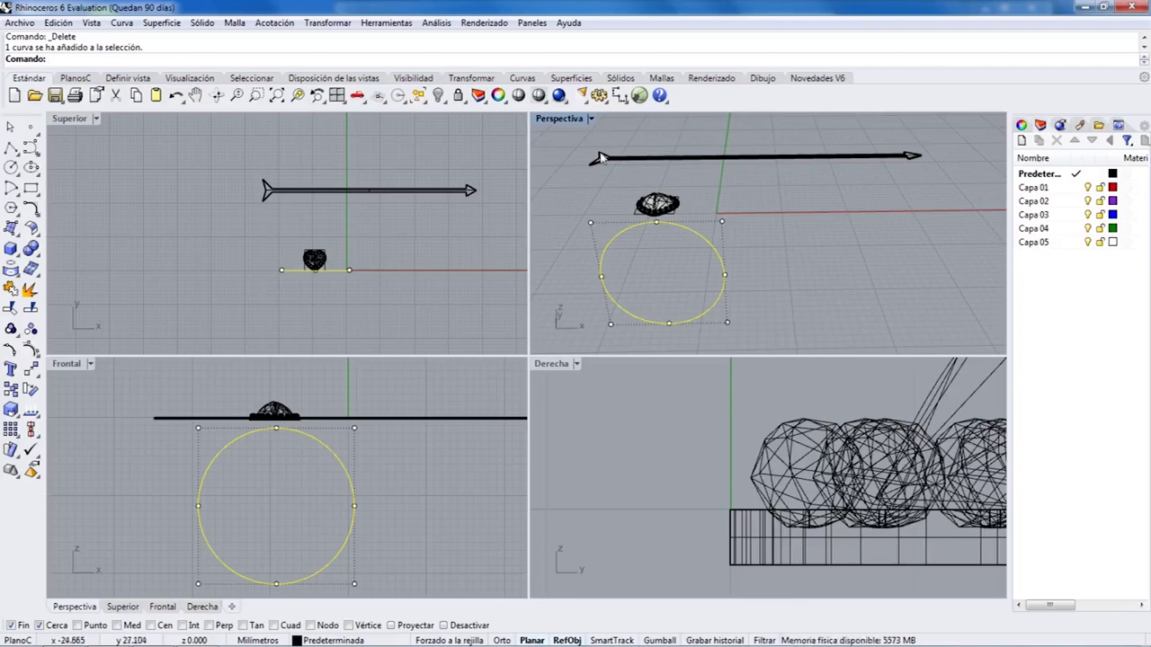
left_click(687, 162)
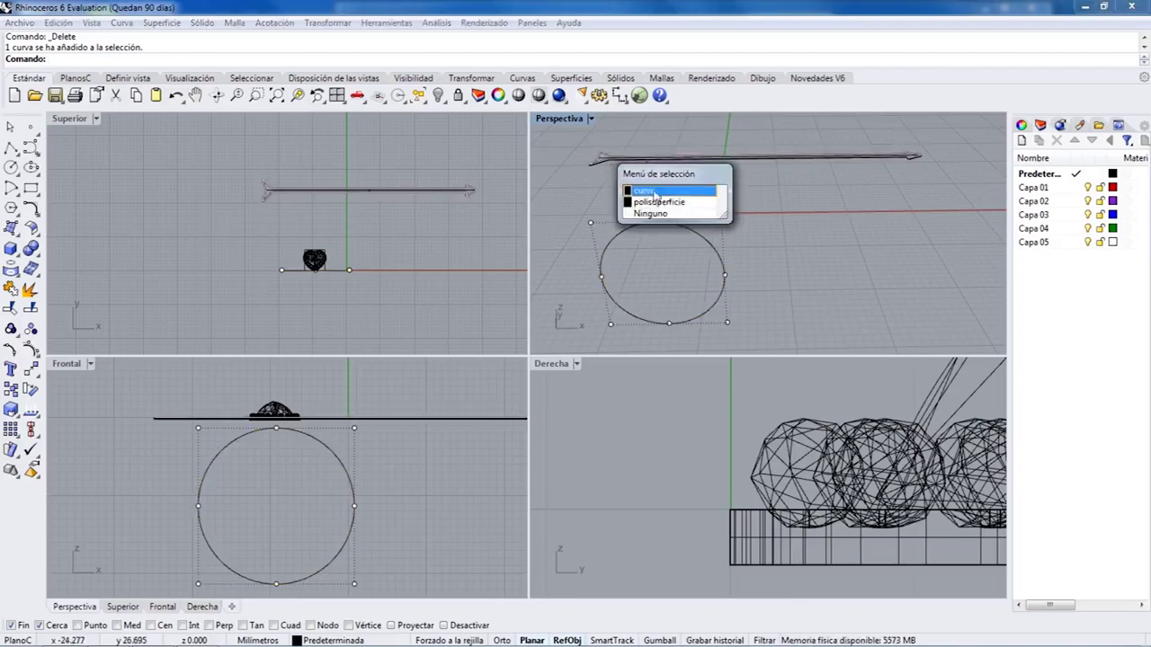
left_click(664, 202)
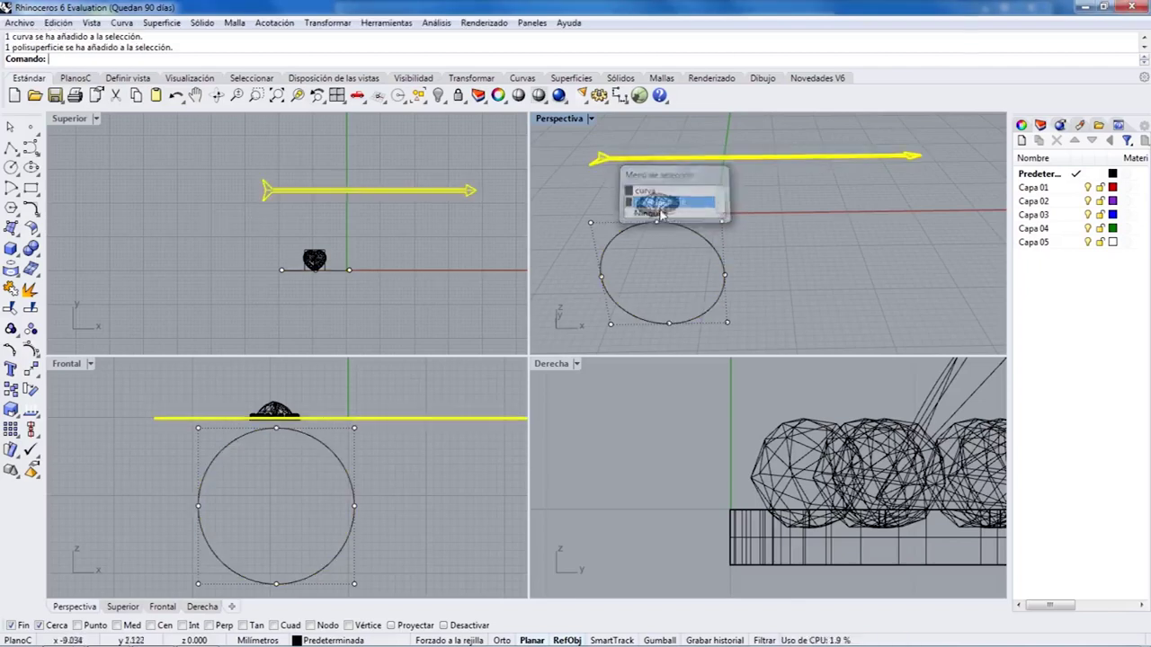
left_click(37, 375)
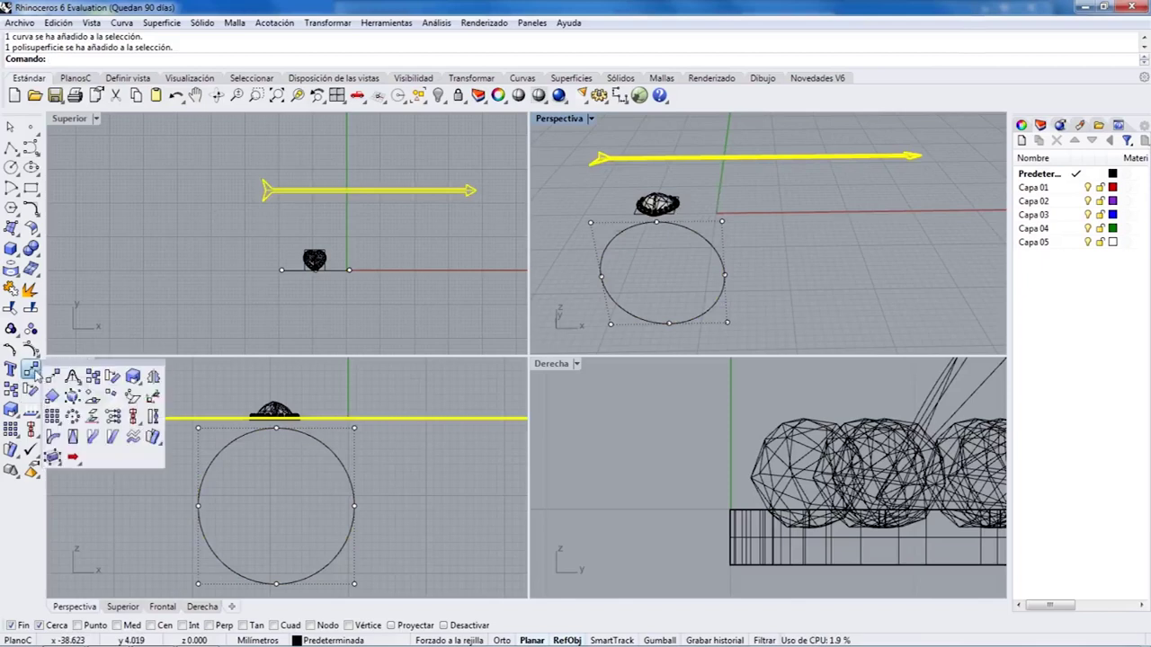
left_click(93, 437)
scroll(269, 190, "up", 10)
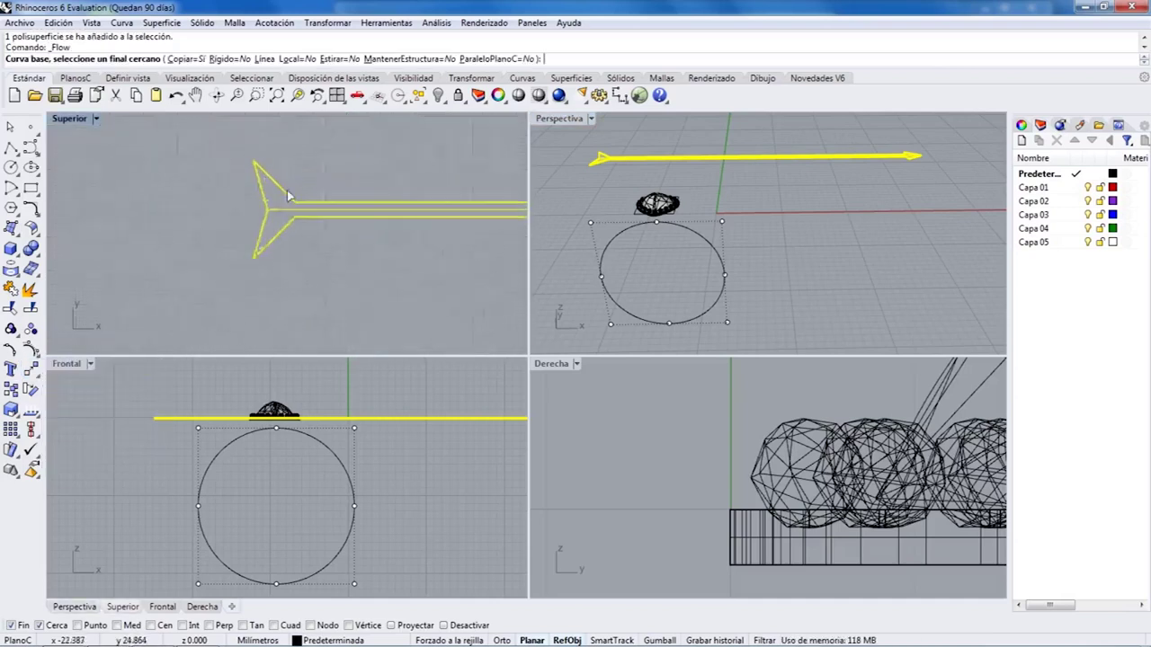
left_click(279, 220)
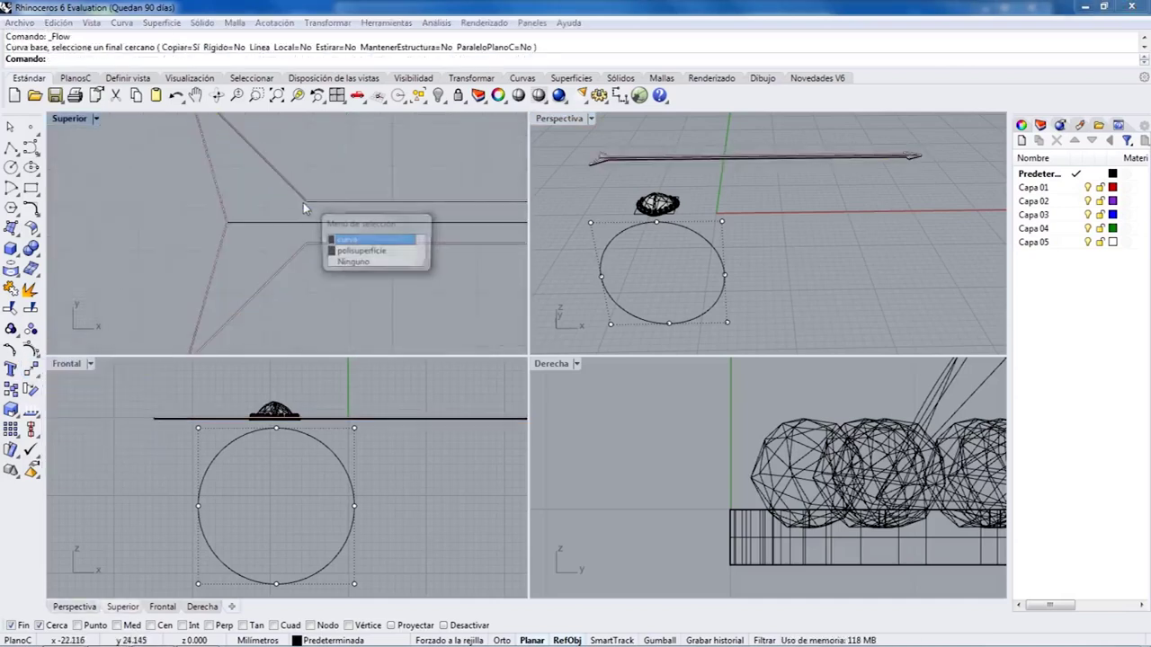
left_click(326, 250)
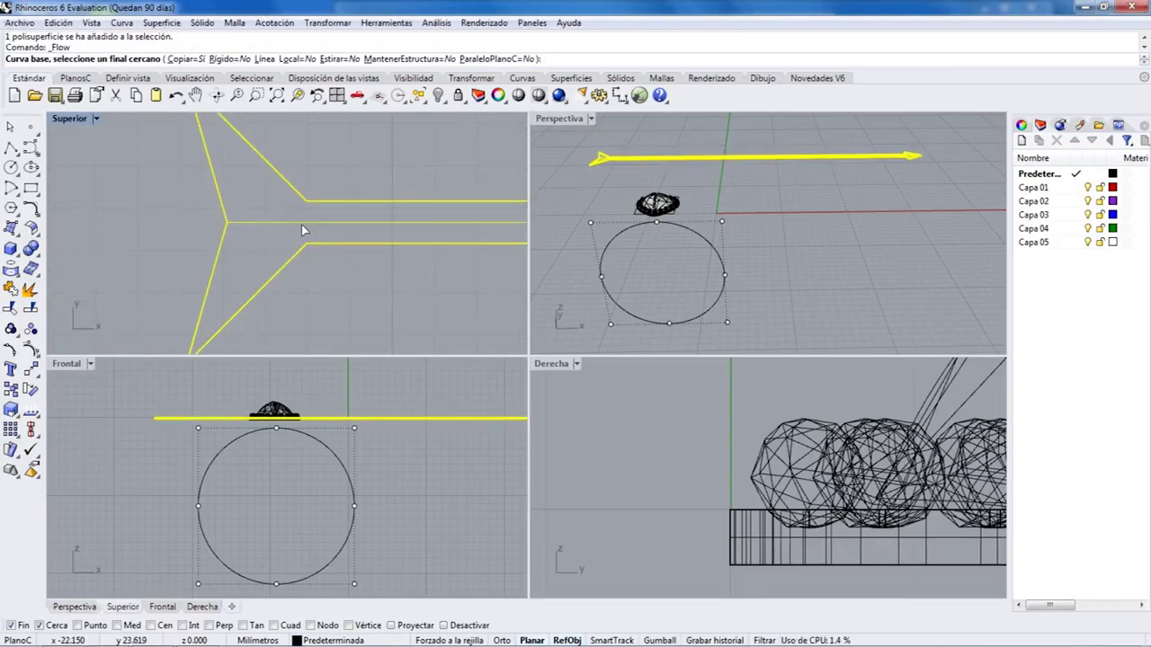
key("Escape")
Flow a copy of the solid arrow around the finger circle, using the centre line at its tail end as the base curve.
key("Return")
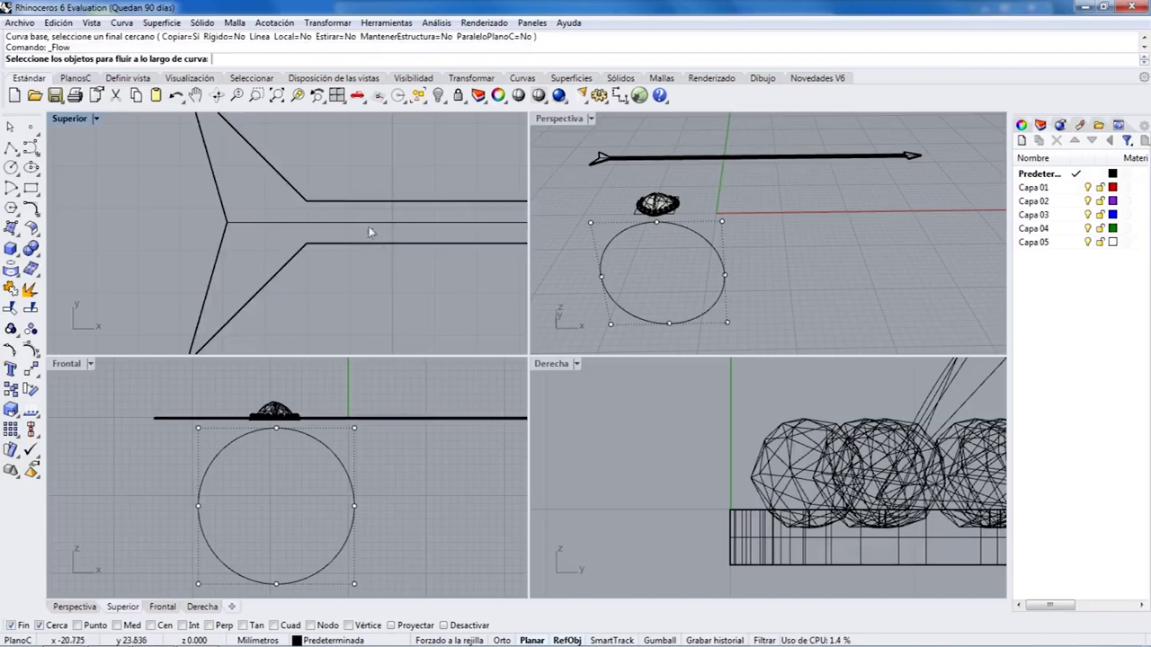
left_click(314, 214)
left_click(360, 243)
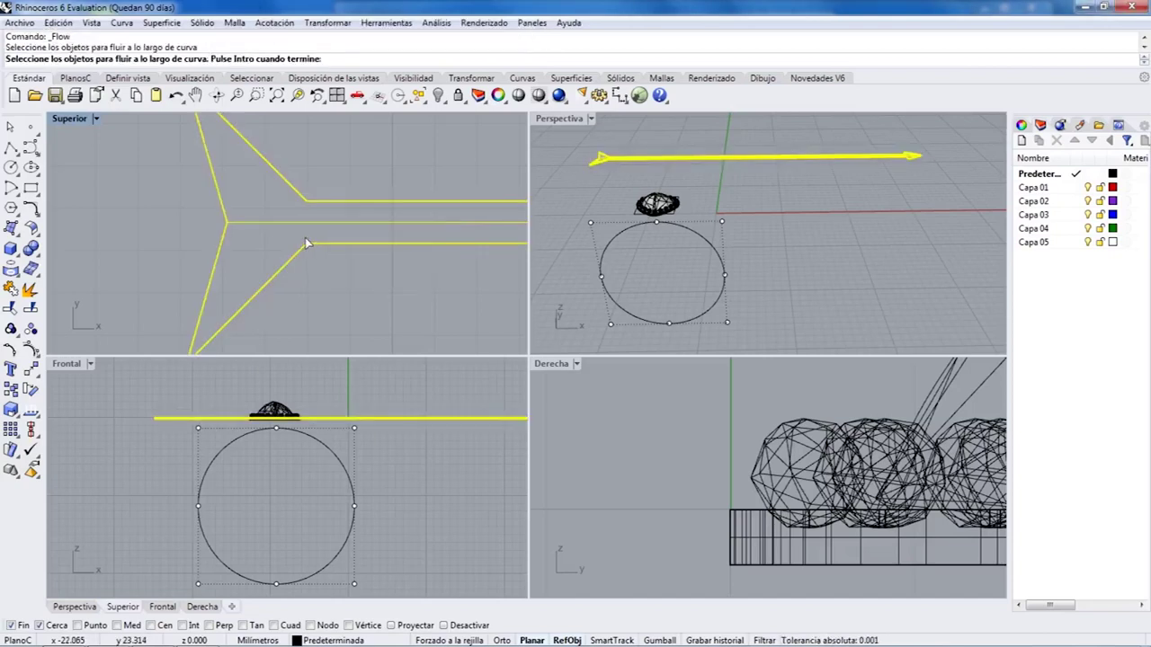
key("Return")
scroll(321, 239, "down", 3)
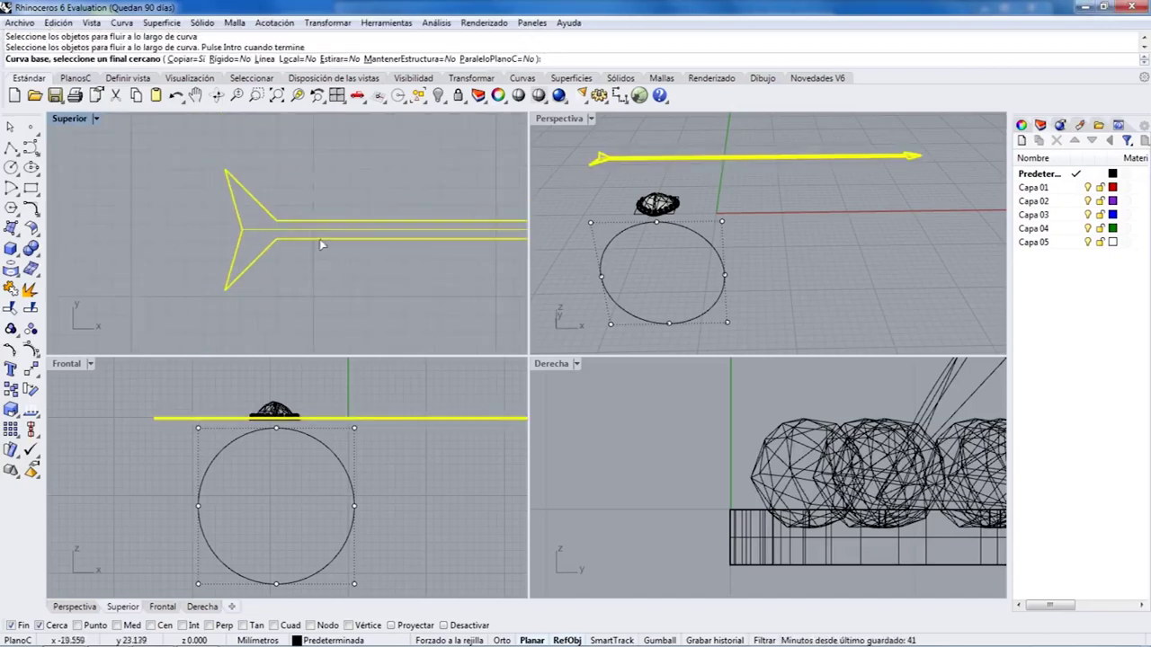
left_click(262, 229)
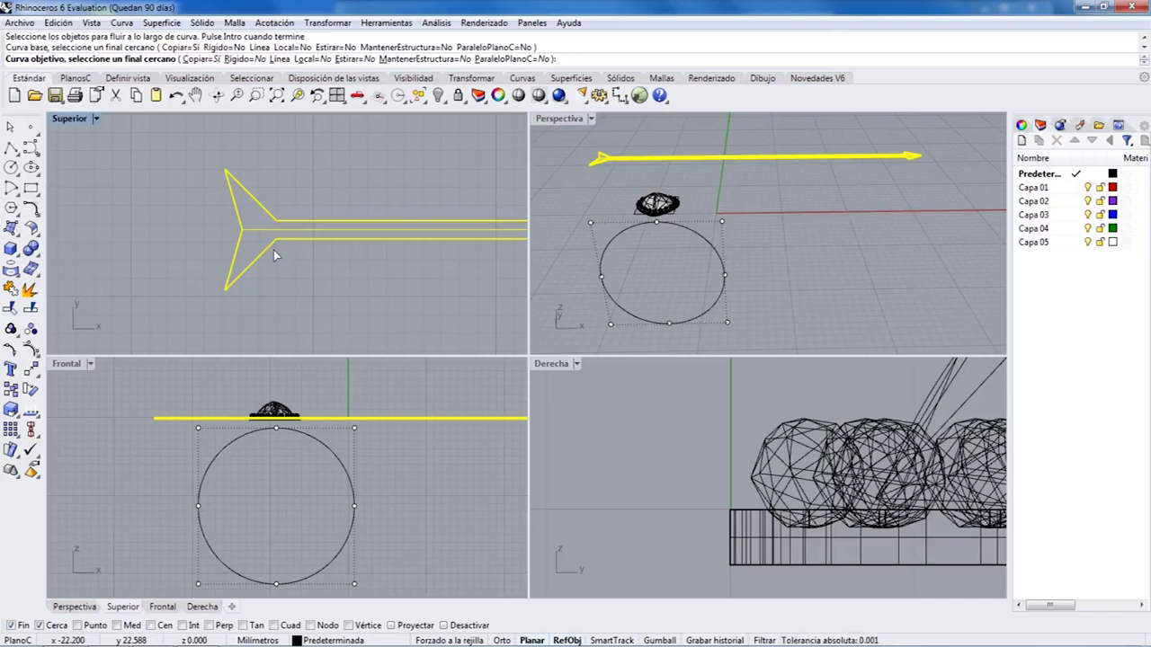
left_click(207, 475)
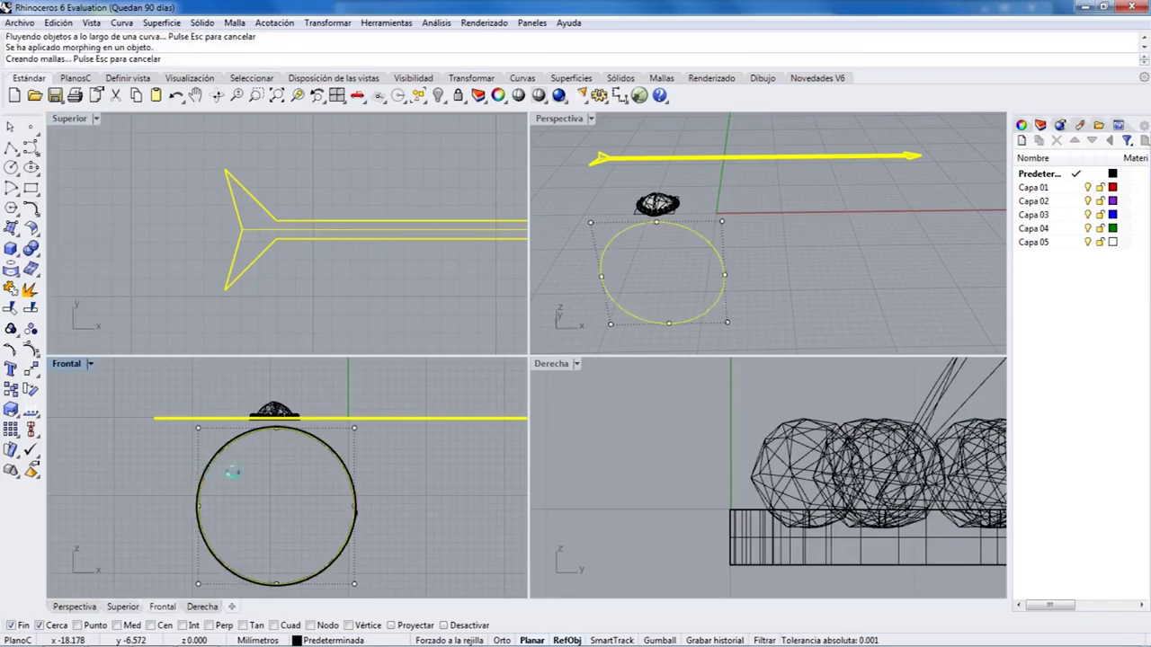
Examine in the maximized Perspective view how the arrow's tip and tail meet on the curved band.
left_click(558, 119)
double_click(557, 119)
right_click_drag(524, 426, 604, 382)
scroll(530, 445, "up", 5)
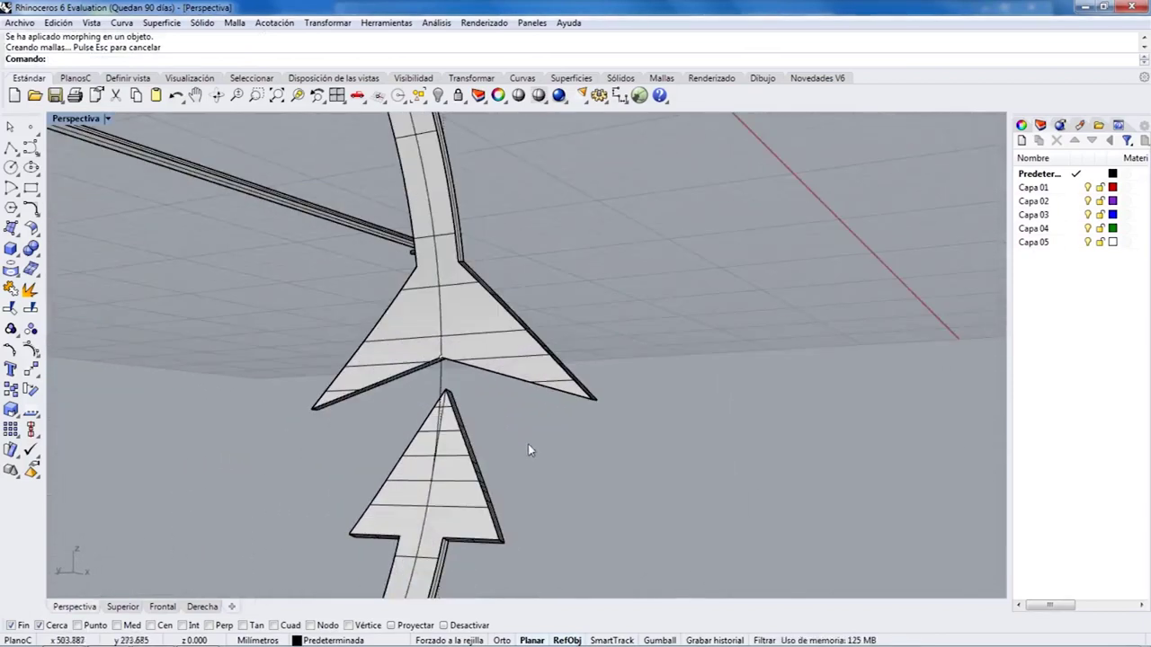
right_click_drag(522, 401, 375, 411)
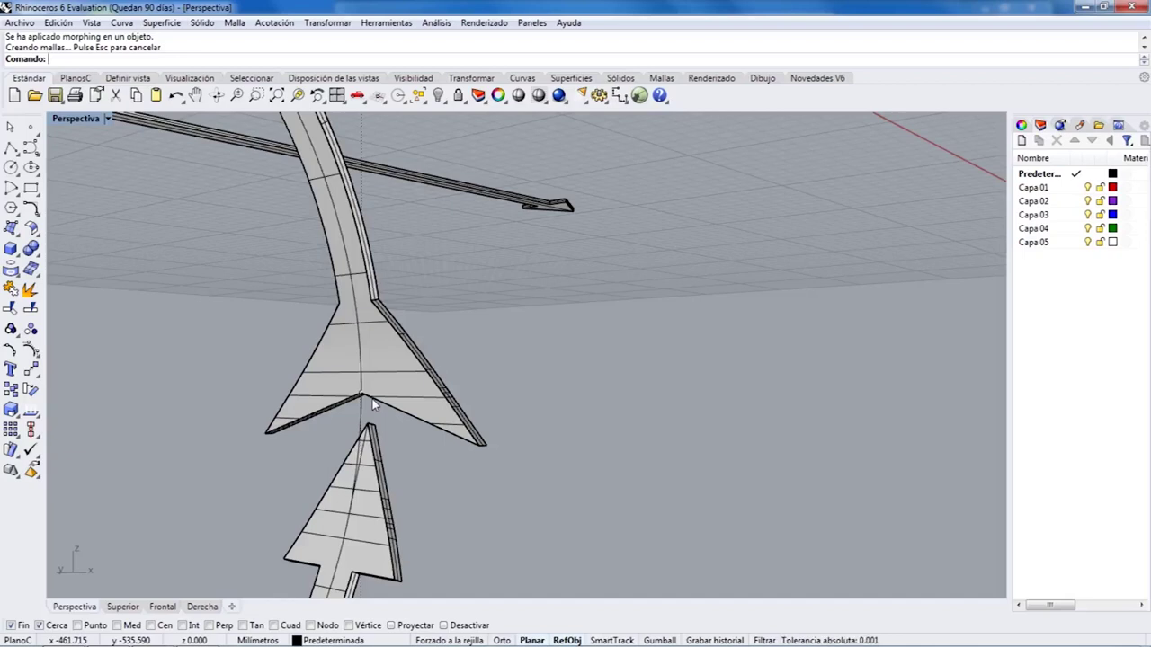
scroll(522, 378, "down", 10)
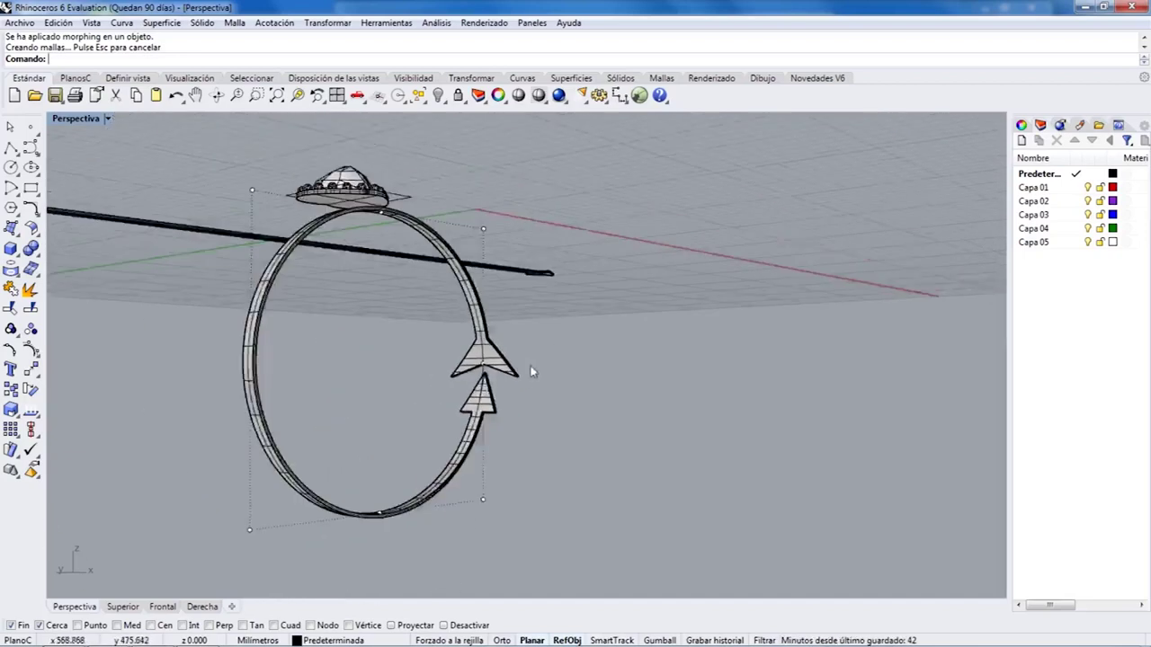
Rotate the arrow band -90 degrees about its circle's centre in the Frontal view, using only the centre snap with Ortho on.
left_click(492, 391)
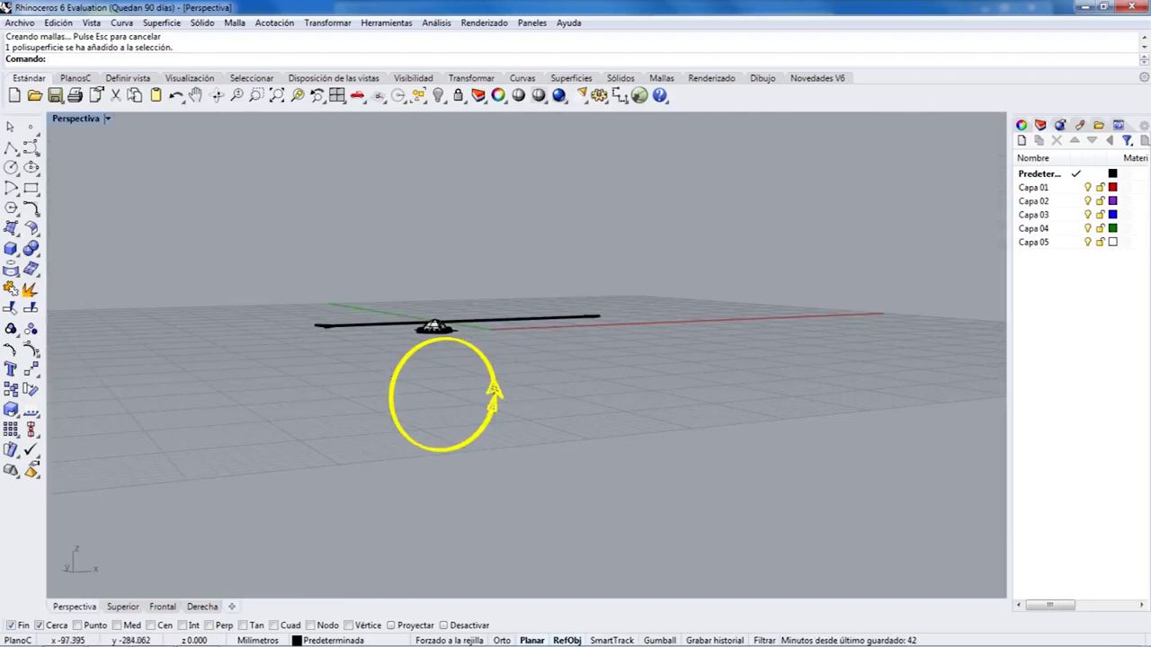
double_click(80, 118)
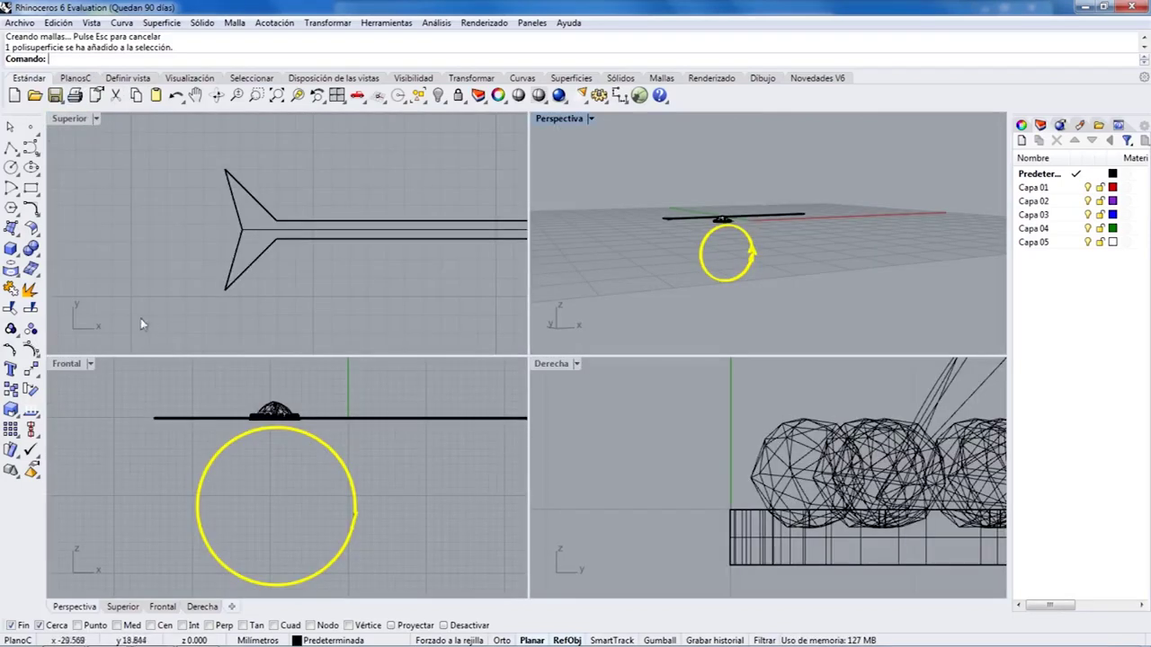
left_click(50, 429)
left_click(152, 625)
left_click(40, 625)
left_click(11, 624)
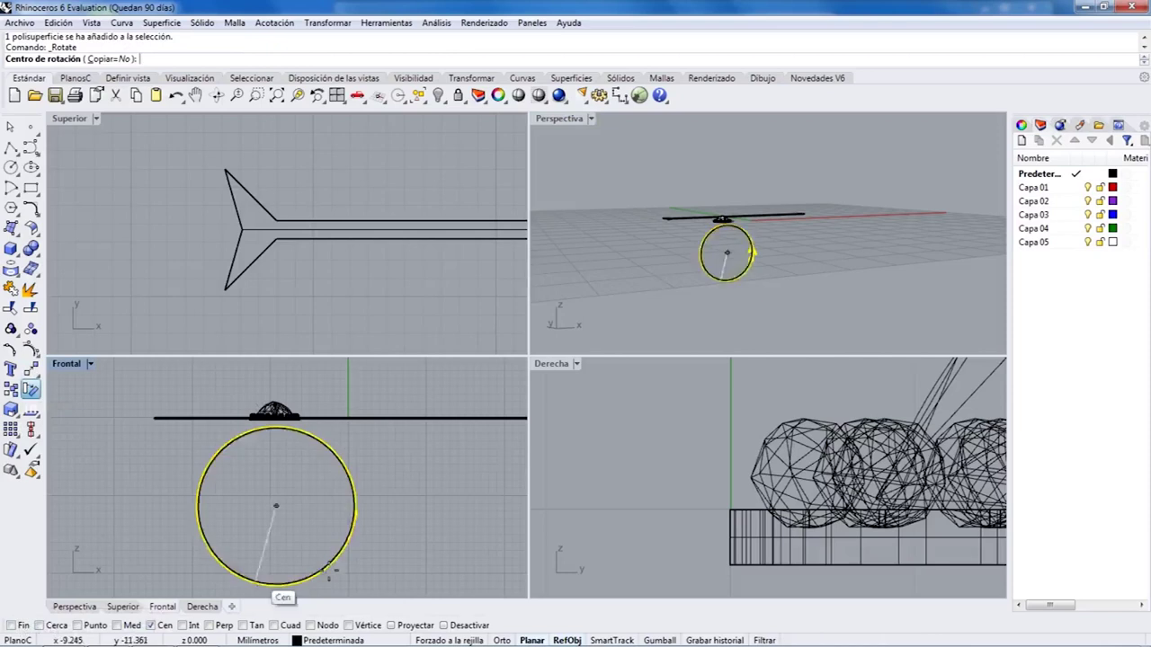
left_click(358, 507)
key("F8")
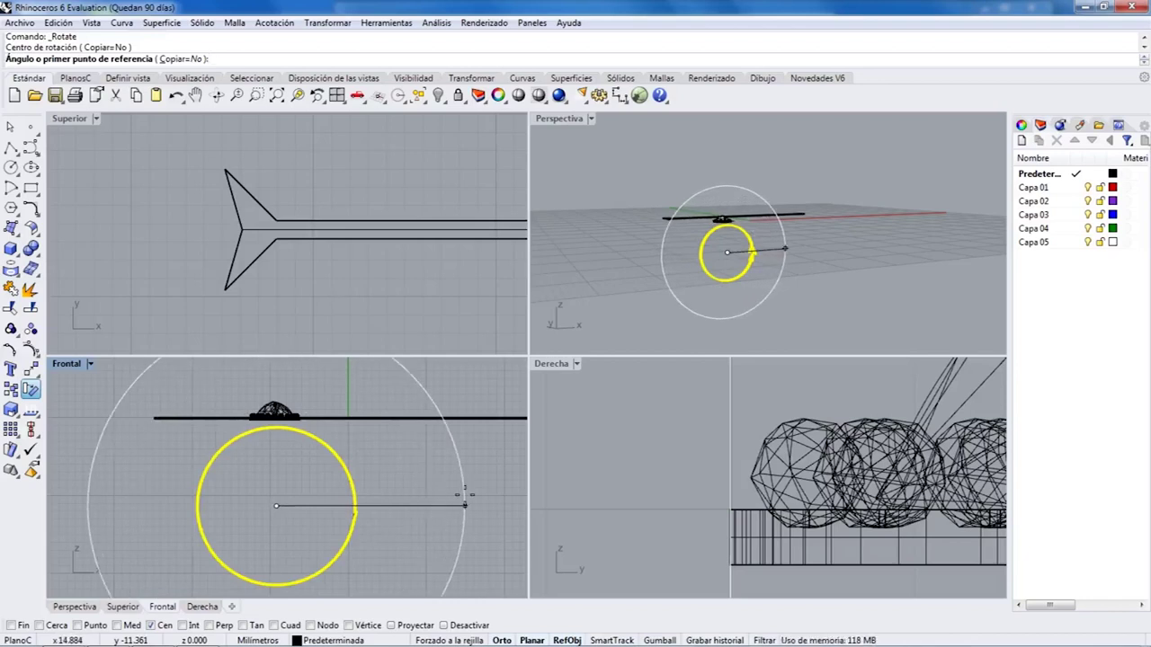
left_click(464, 494)
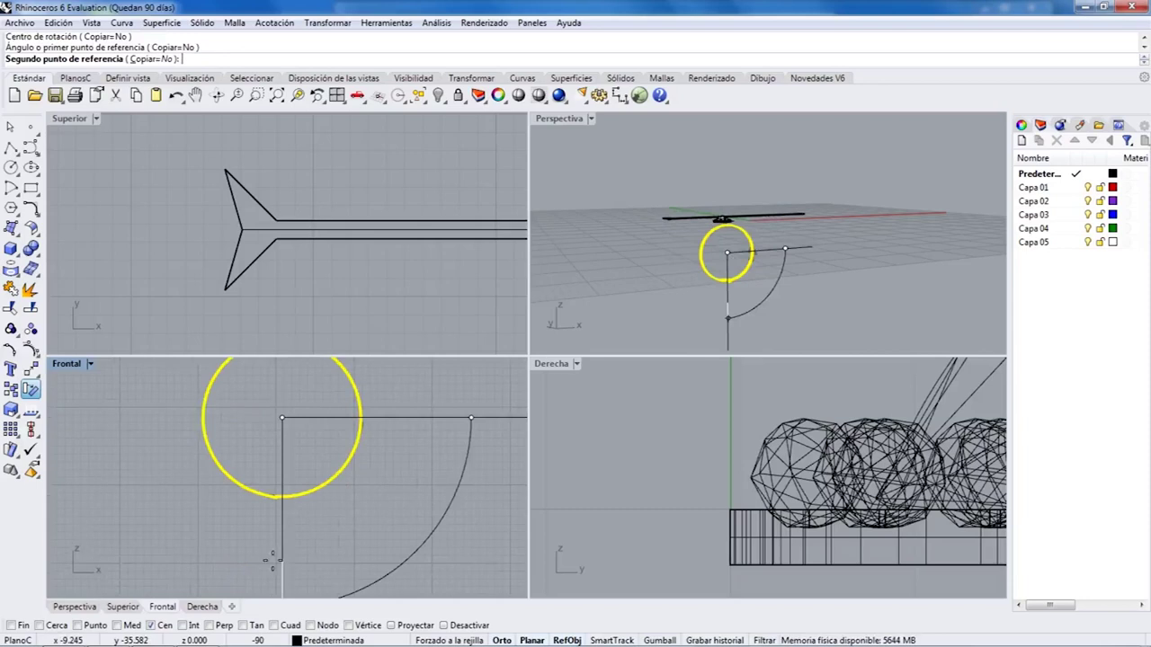
left_click(274, 574)
Move the band and finger circle together upward in the Frontal view until the band's top overlaps the base of the heart setting.
left_click(745, 329)
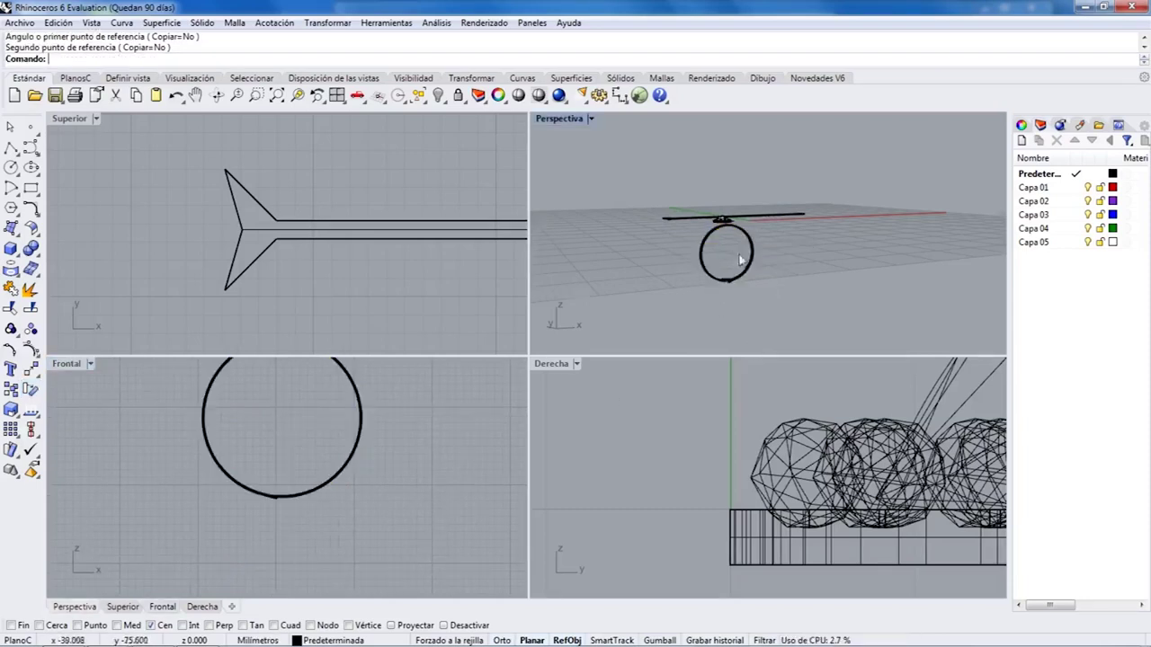
scroll(698, 349, "up", 5)
scroll(698, 348, "down", 6)
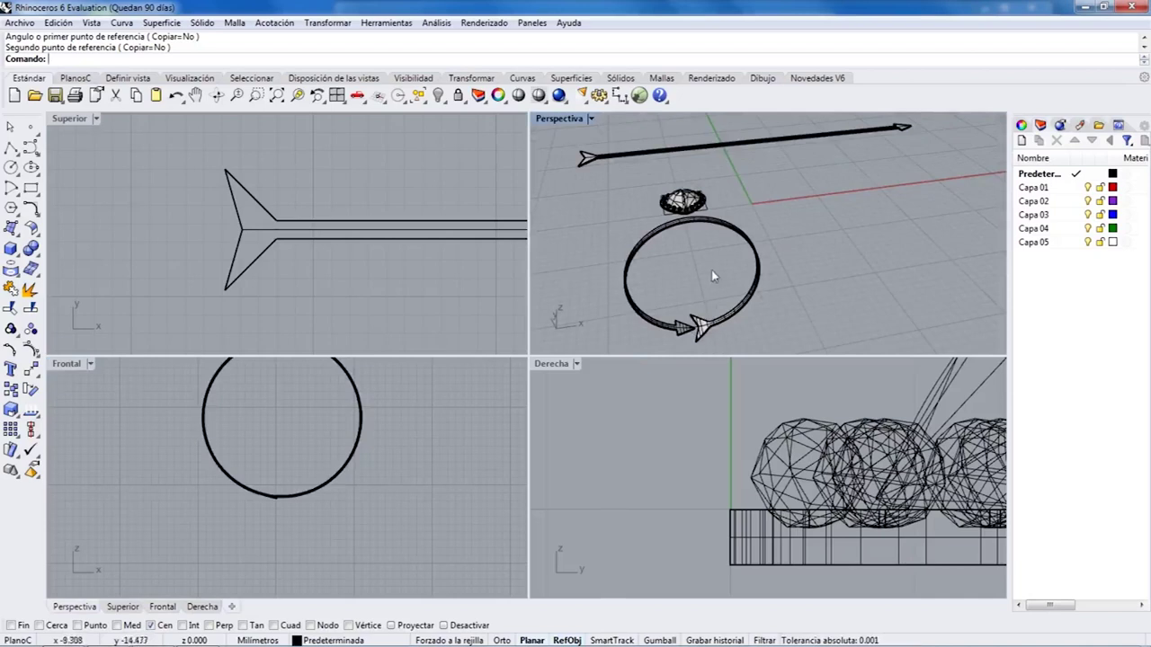
scroll(365, 518, "down", 4)
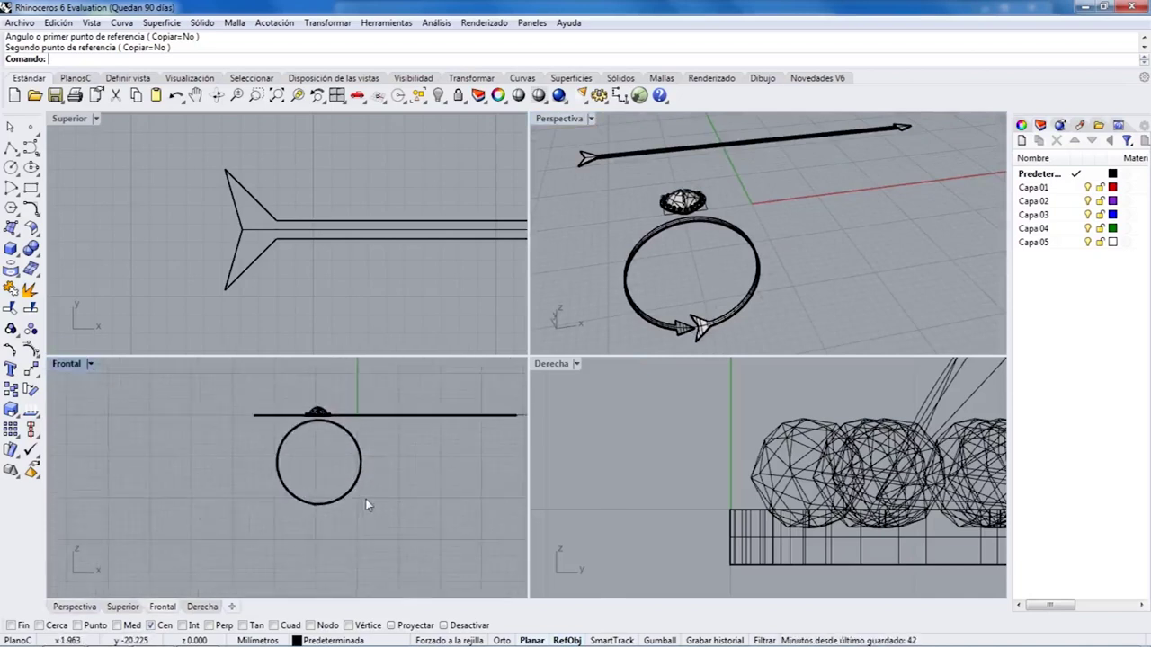
left_click_drag(306, 486, 272, 448)
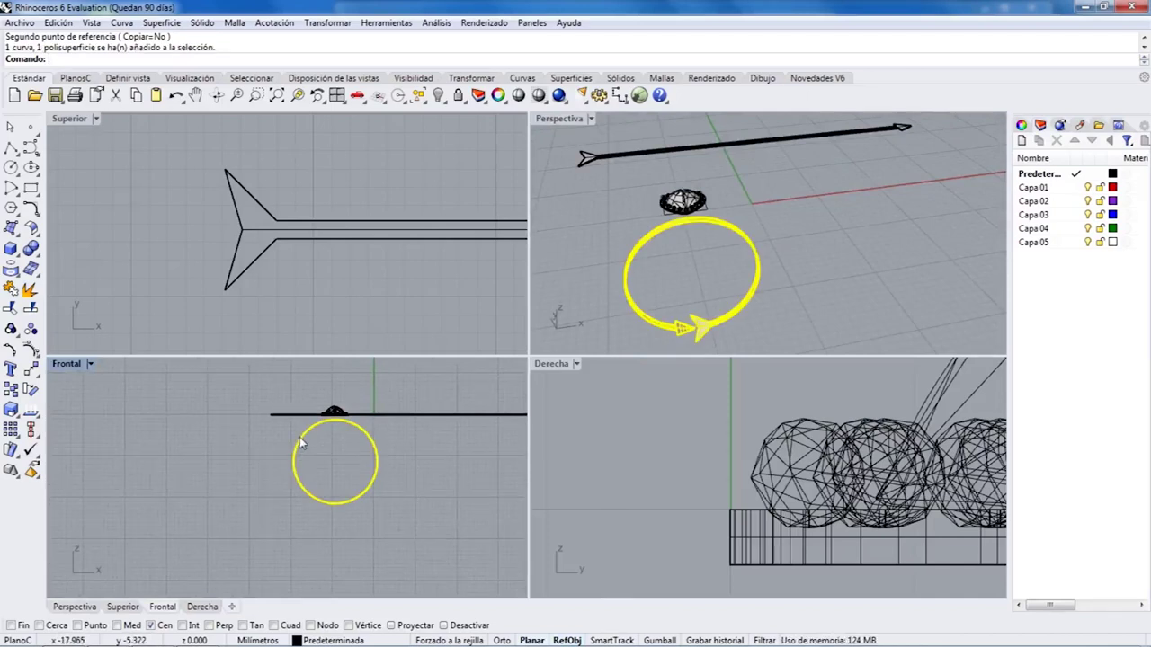
scroll(299, 406, "up", 5)
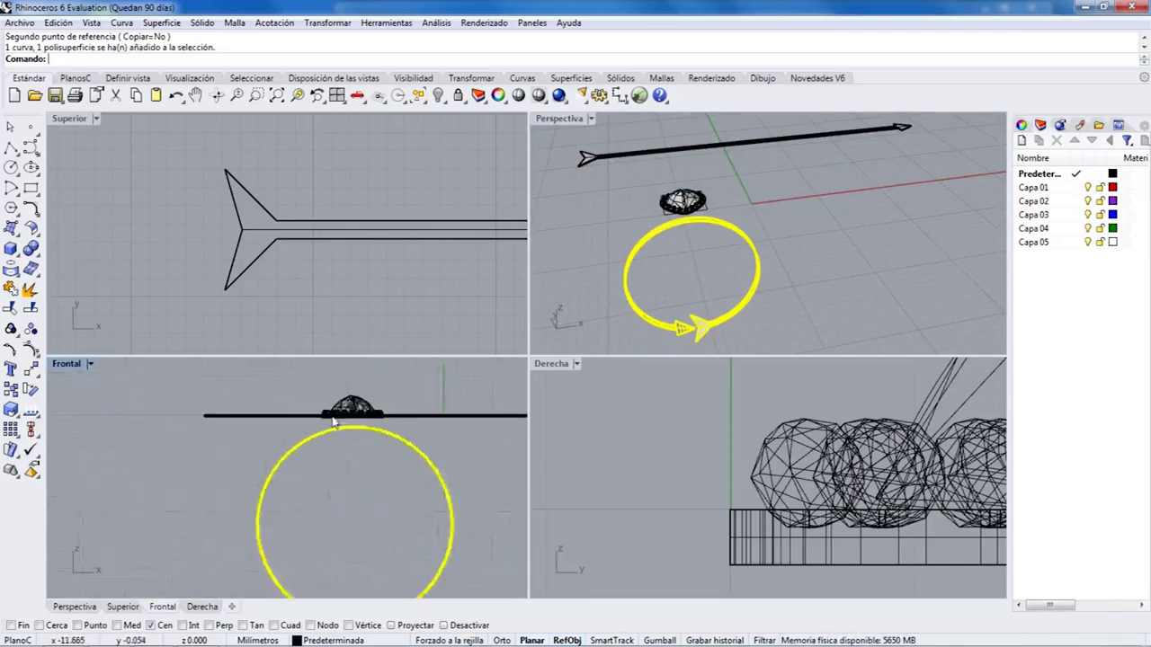
left_click_drag(385, 447, 384, 412)
scroll(386, 410, "up", 4)
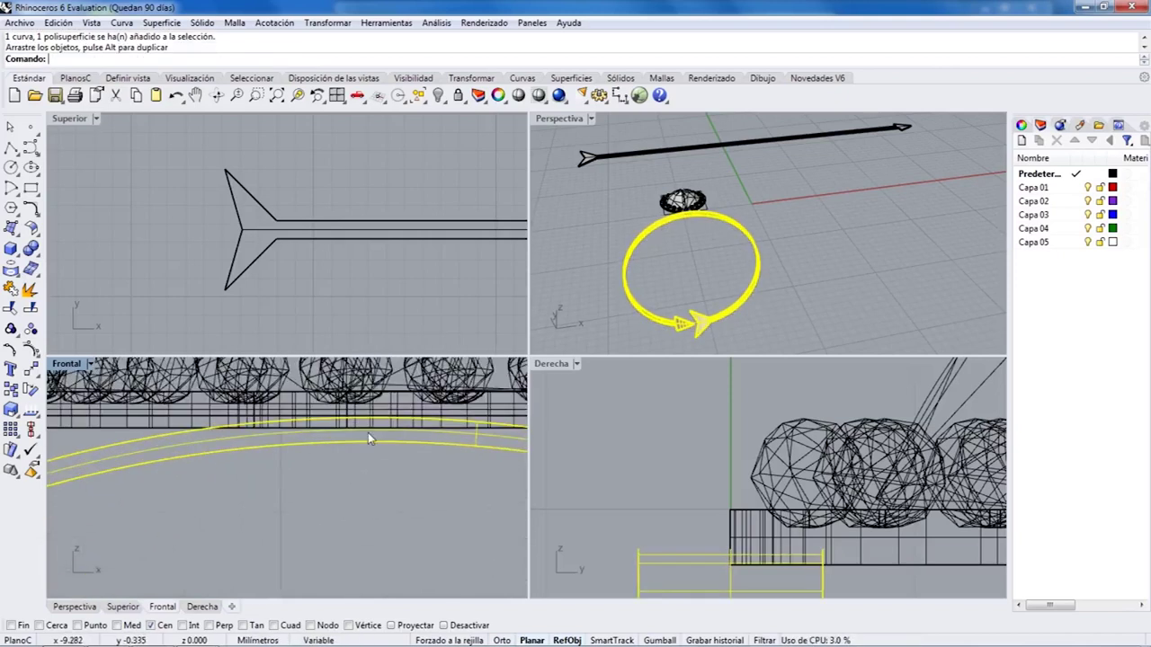
left_click(364, 465)
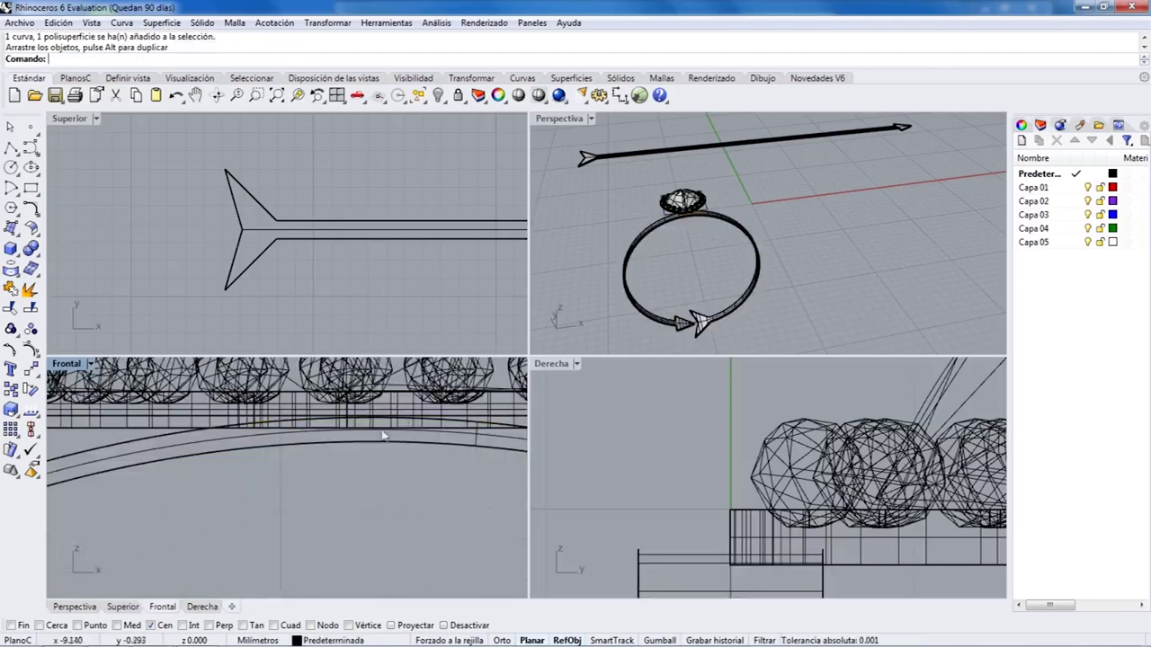
left_click(392, 410)
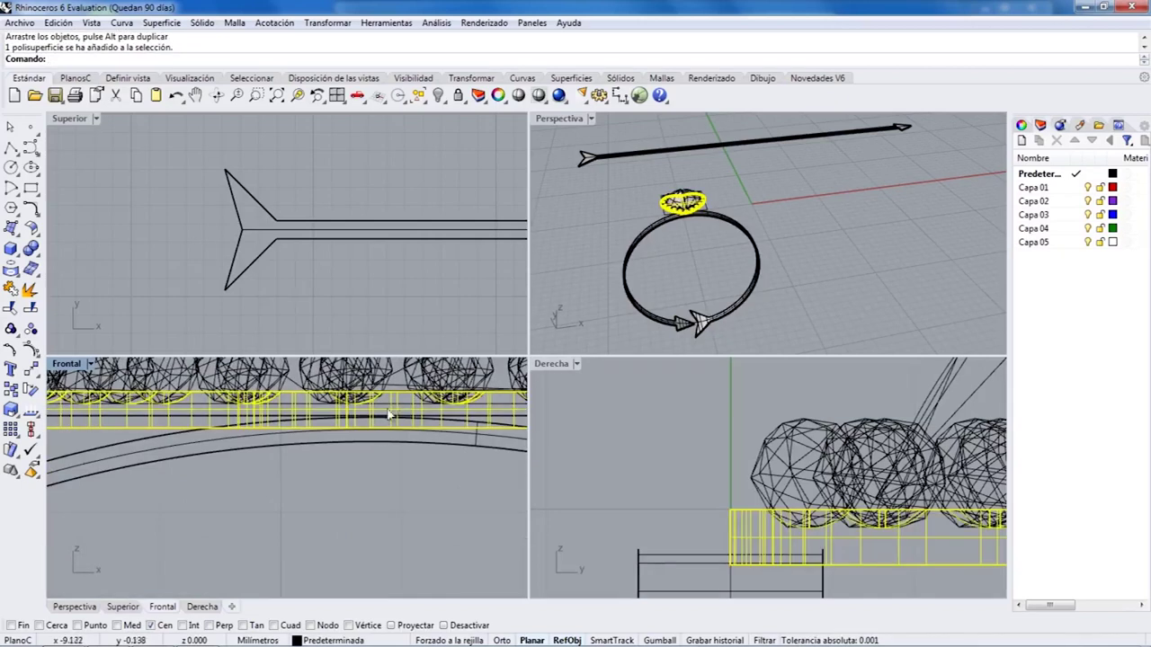
left_click(383, 463)
Hide the flat arrow solid with its two curves, and restore the four-viewport layout with the ring framed in the Superior view.
right_click_drag(564, 303, 706, 244)
double_click(537, 125)
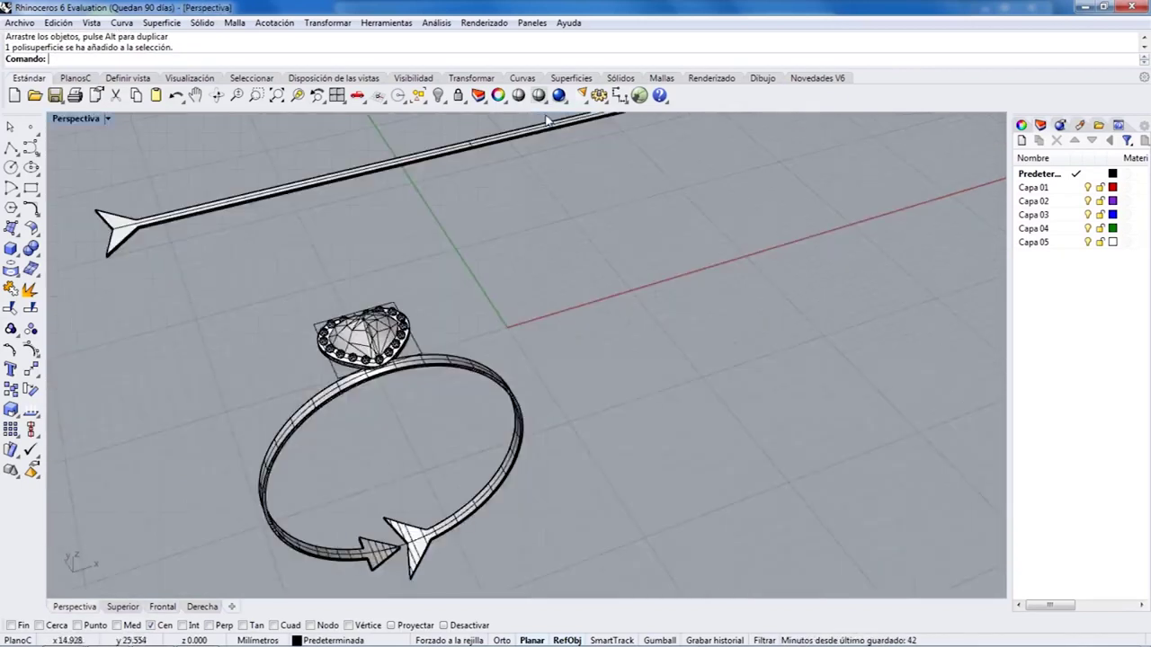
right_click_drag(540, 306, 384, 266)
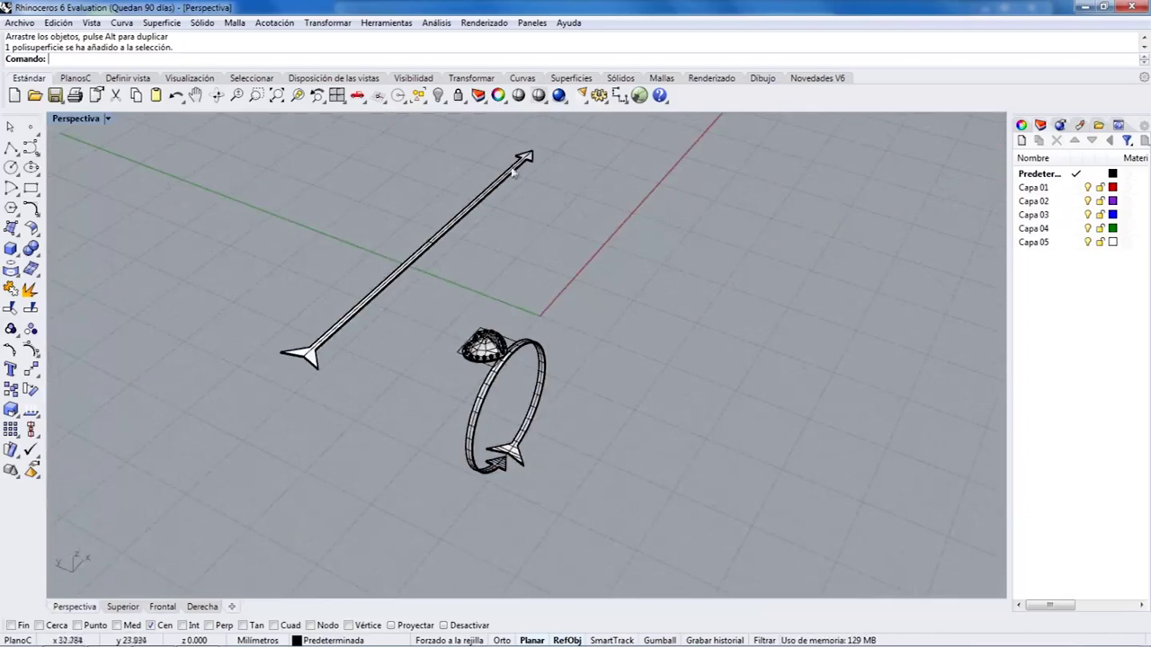
right_click_drag(554, 146, 431, 189)
left_click_drag(372, 206, 684, 281)
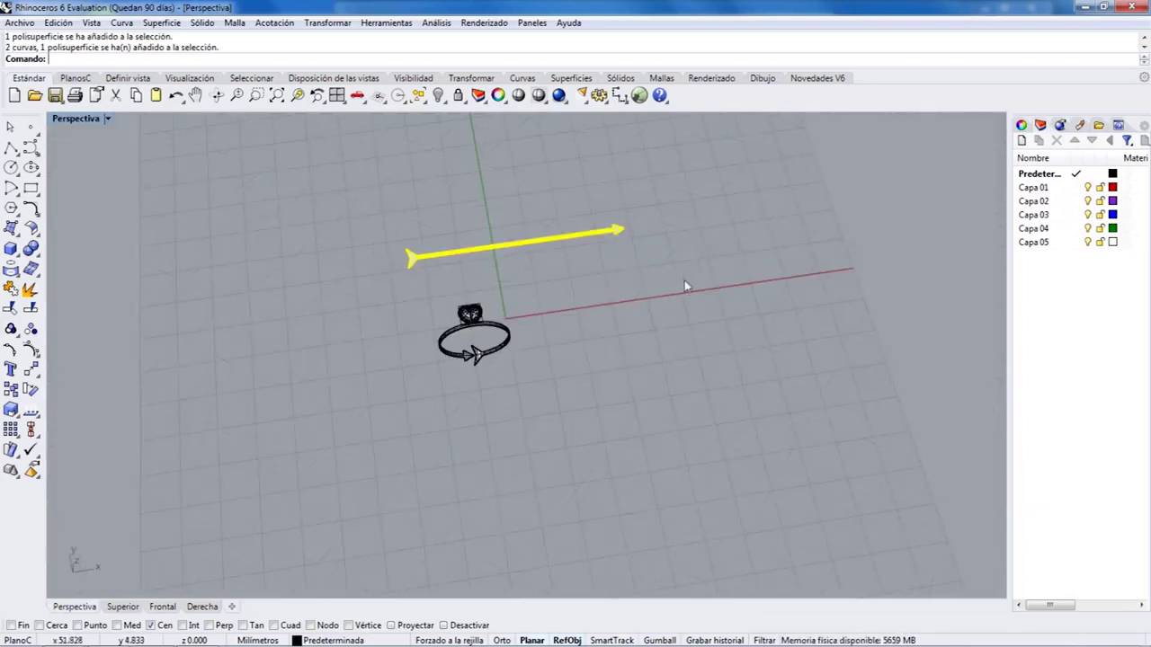
left_click(438, 96)
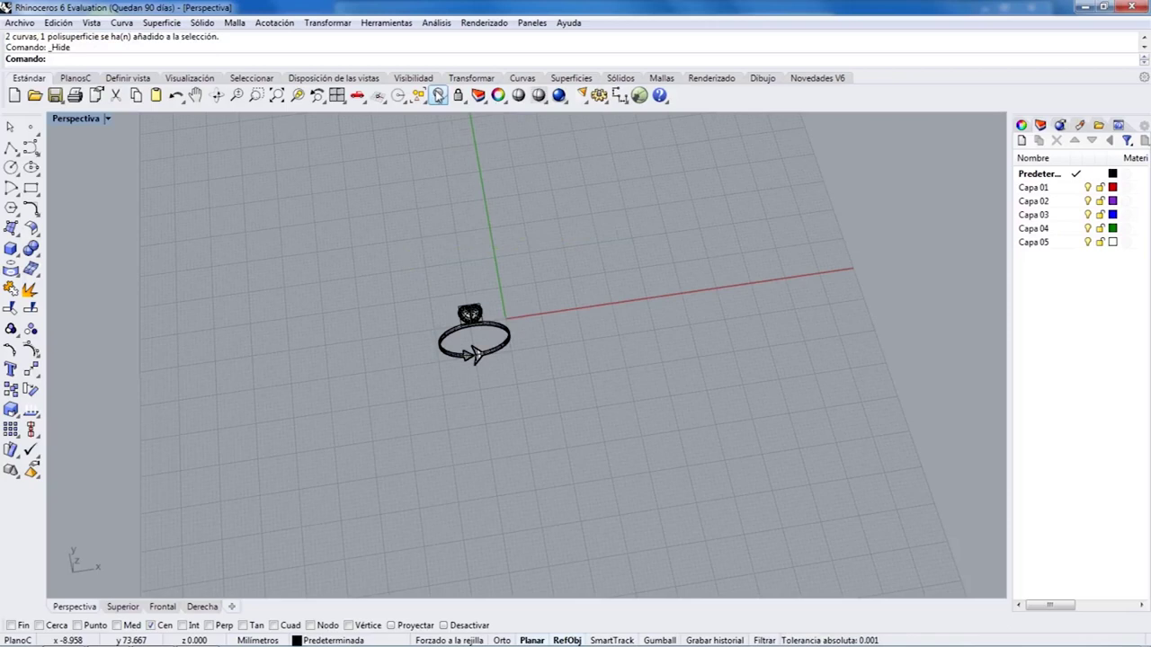
right_click(438, 96)
left_click_drag(368, 209, 656, 264)
left_click(438, 96)
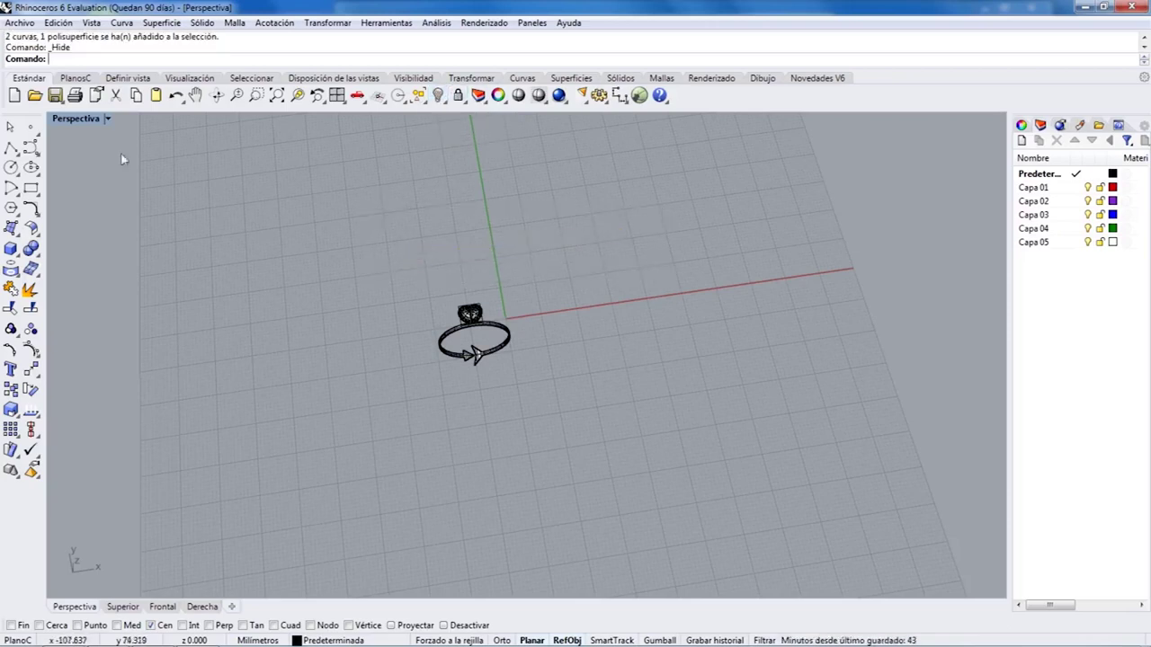
double_click(80, 120)
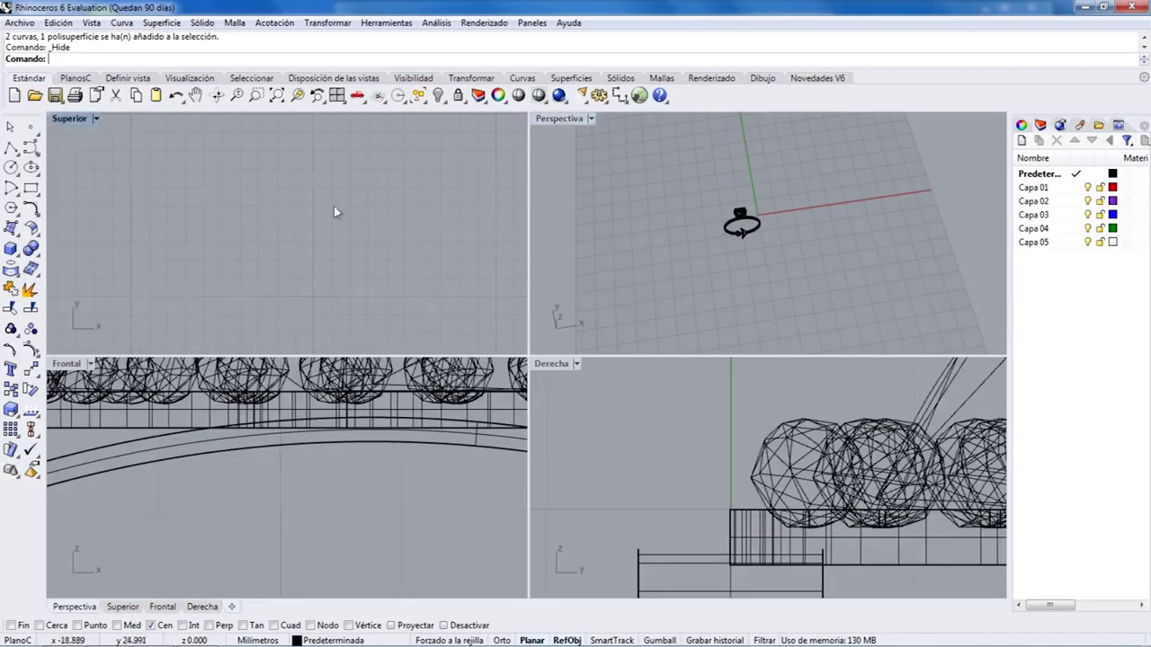
scroll(276, 269, "up", 5)
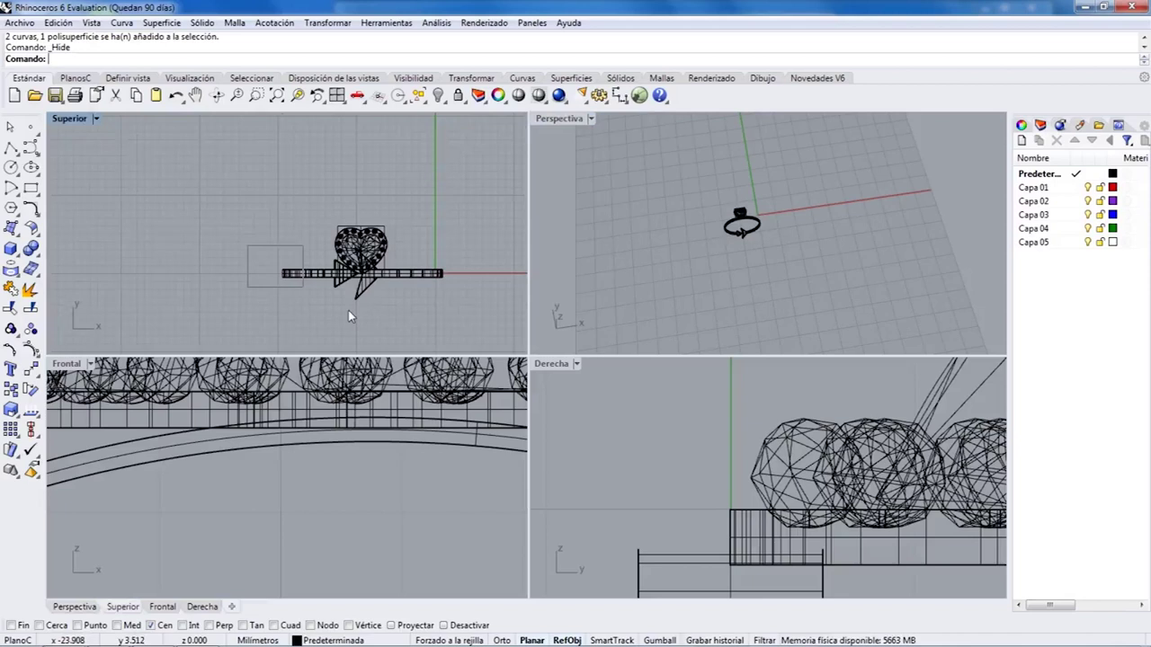
Move the arrow band and finger circle together in the Superior view to centre them under the heart setting, checking them in the maximized Perspective view.
scroll(382, 441, "down", 6)
left_click_drag(407, 555, 305, 475)
scroll(386, 319, "up", 3)
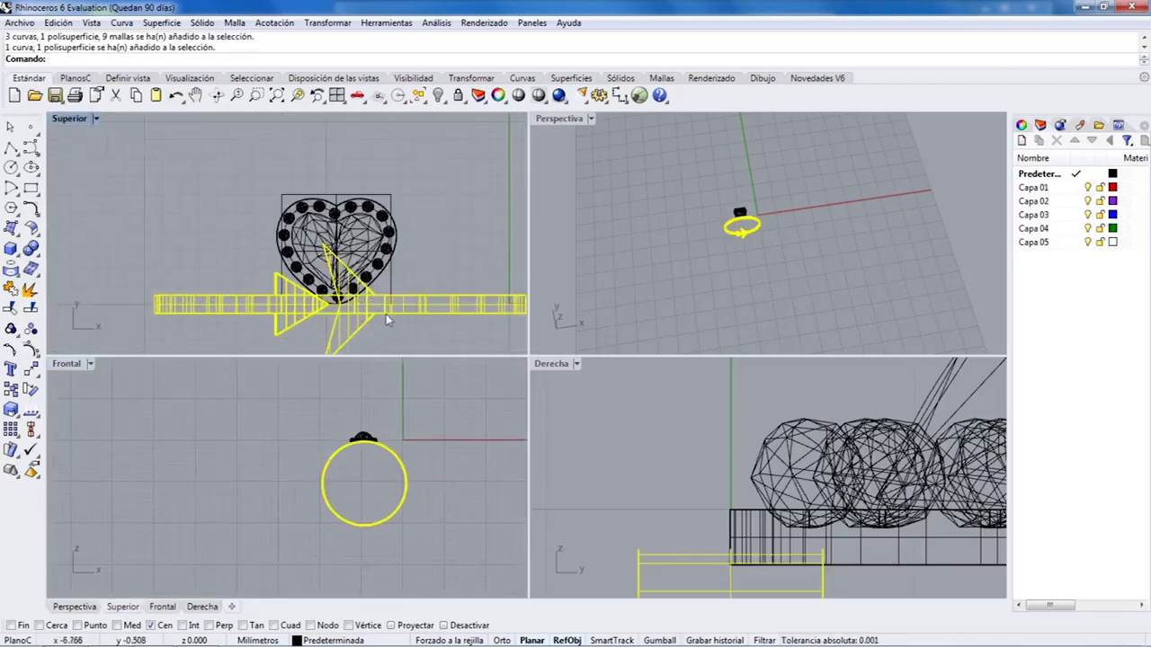
left_click_drag(414, 307, 411, 250)
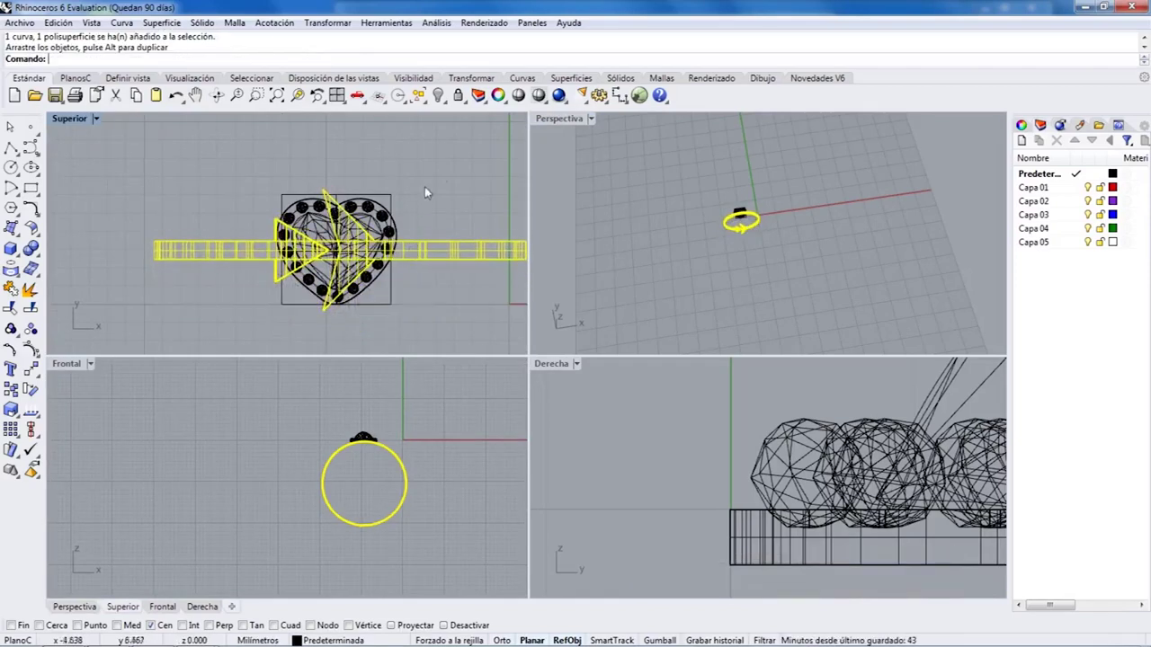
double_click(575, 118)
left_click(417, 244)
right_click_drag(417, 249, 504, 332)
scroll(532, 357, "up", 8)
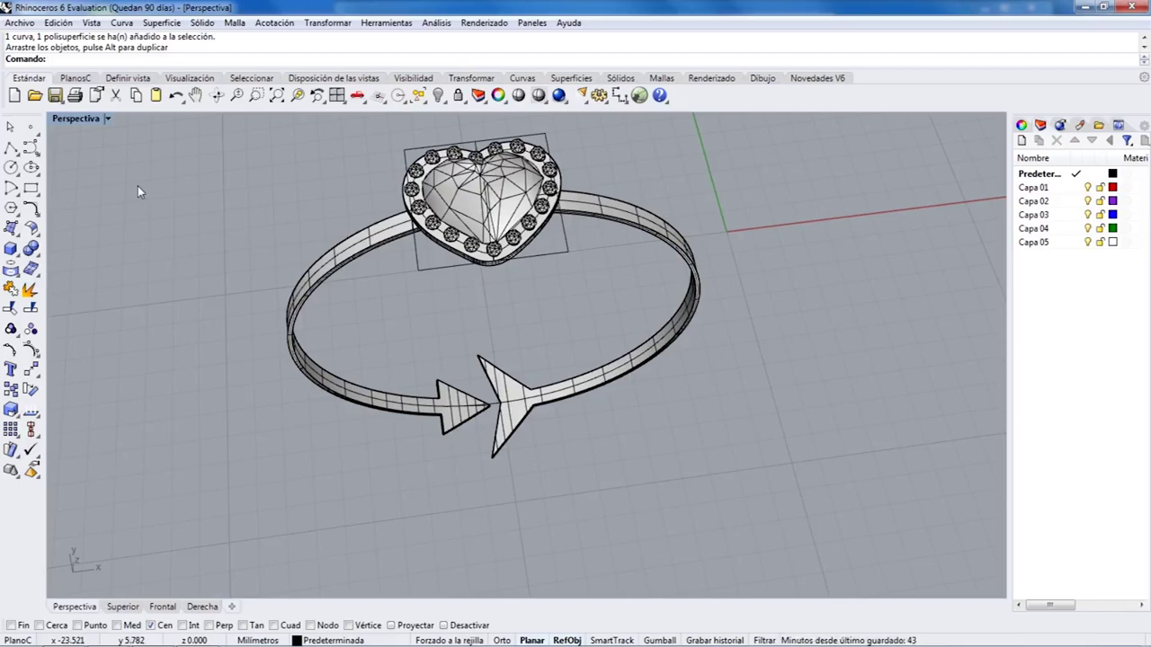
Try to enlarge the whole heart setting with Scale 3D about its square frame's centre, from a reference of about 7.3 mm to about 12 mm.
double_click(63, 120)
left_click_drag(253, 176, 426, 332)
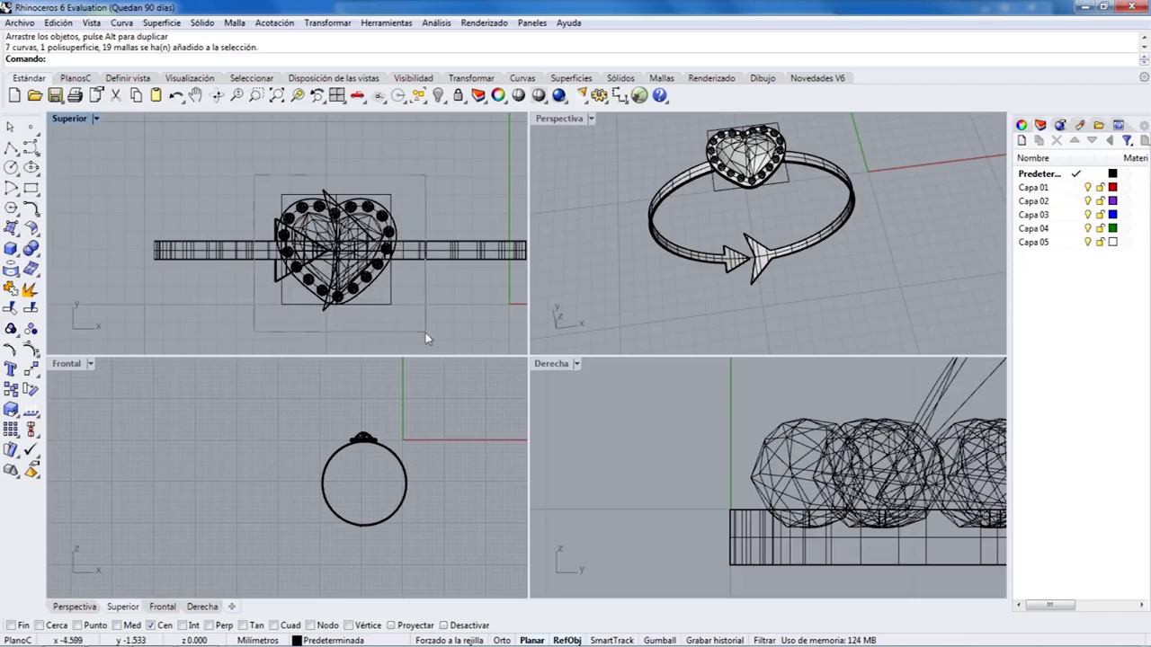
left_click(339, 21)
mouse_move(439, 102)
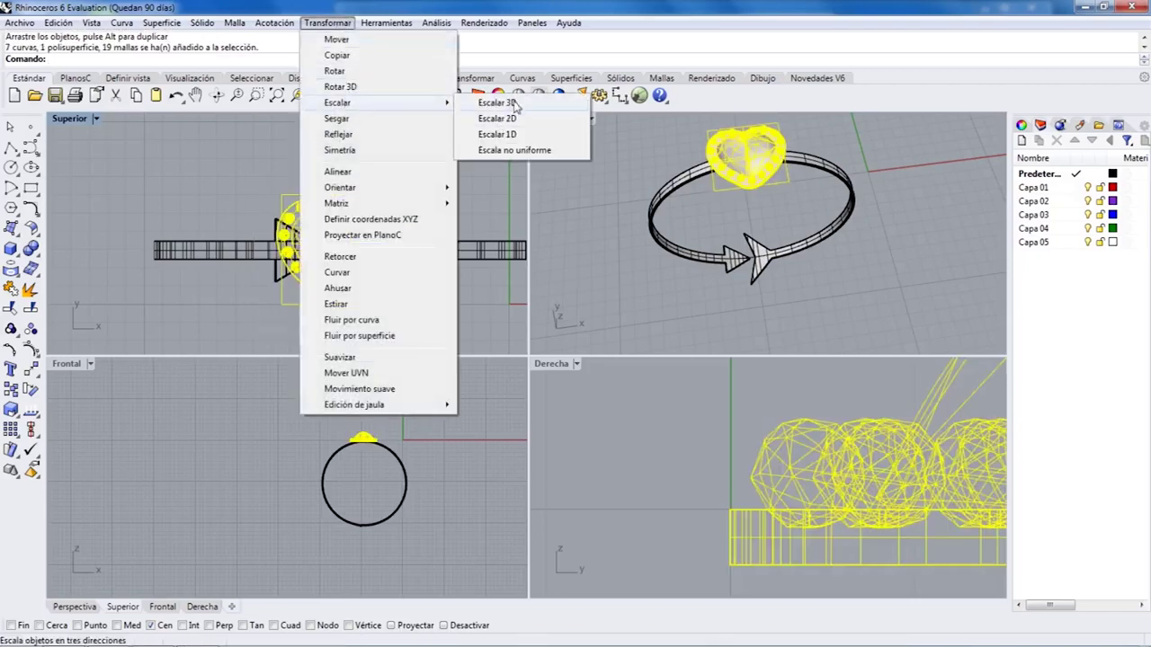
left_click(496, 103)
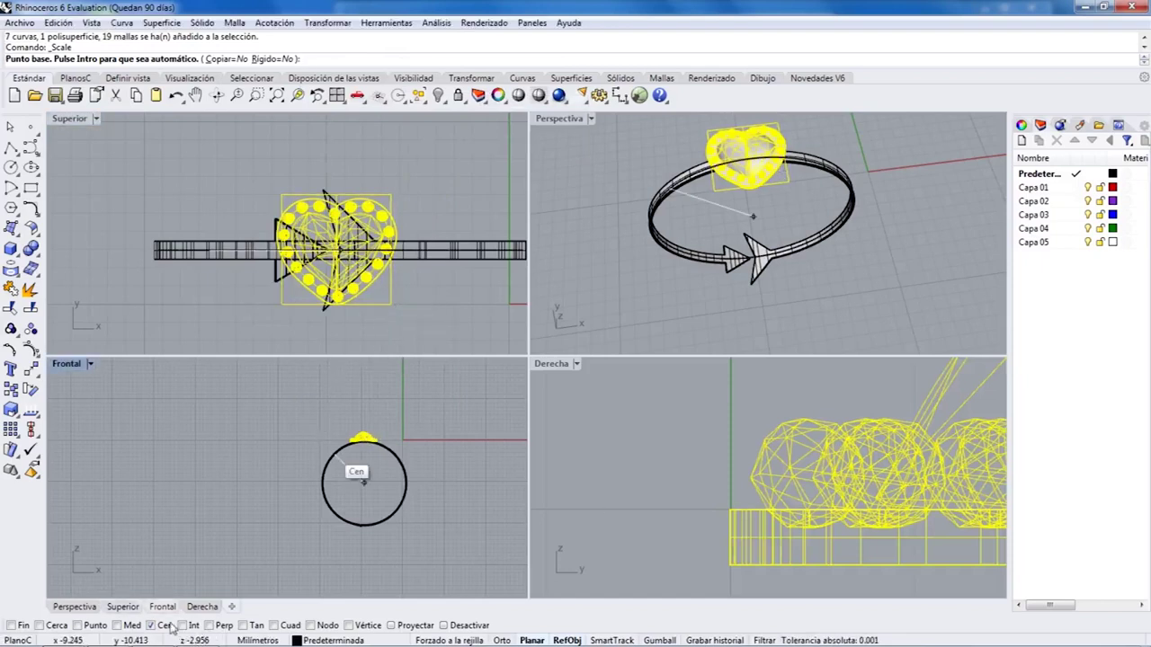
left_click(393, 304)
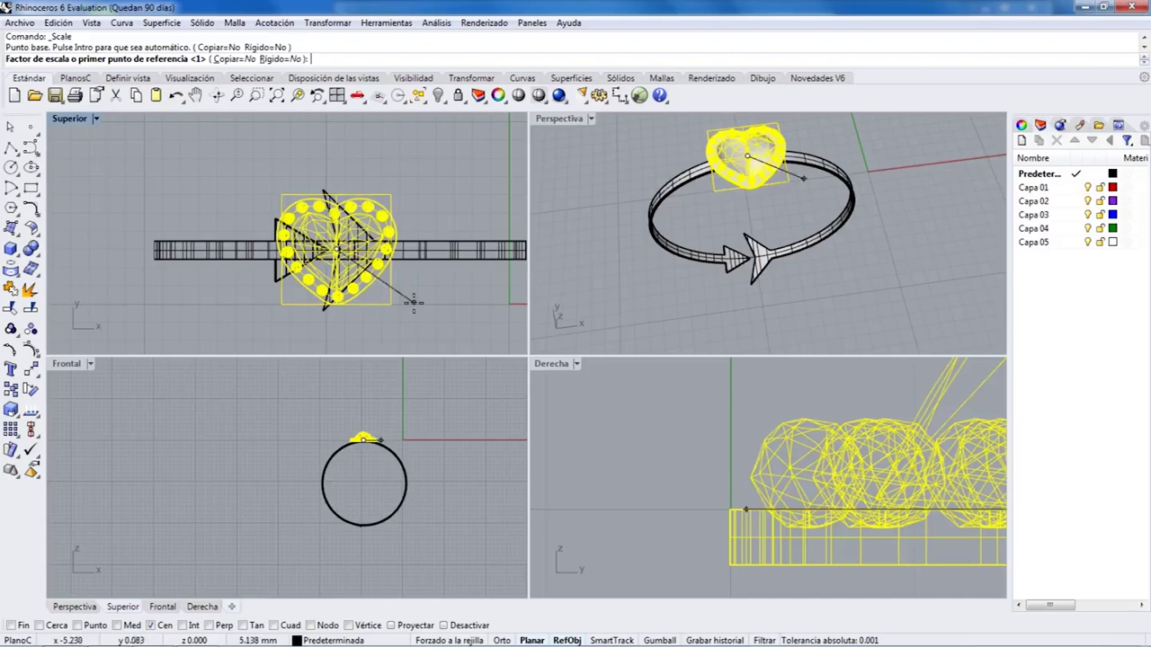
right_click_drag(468, 193, 410, 187)
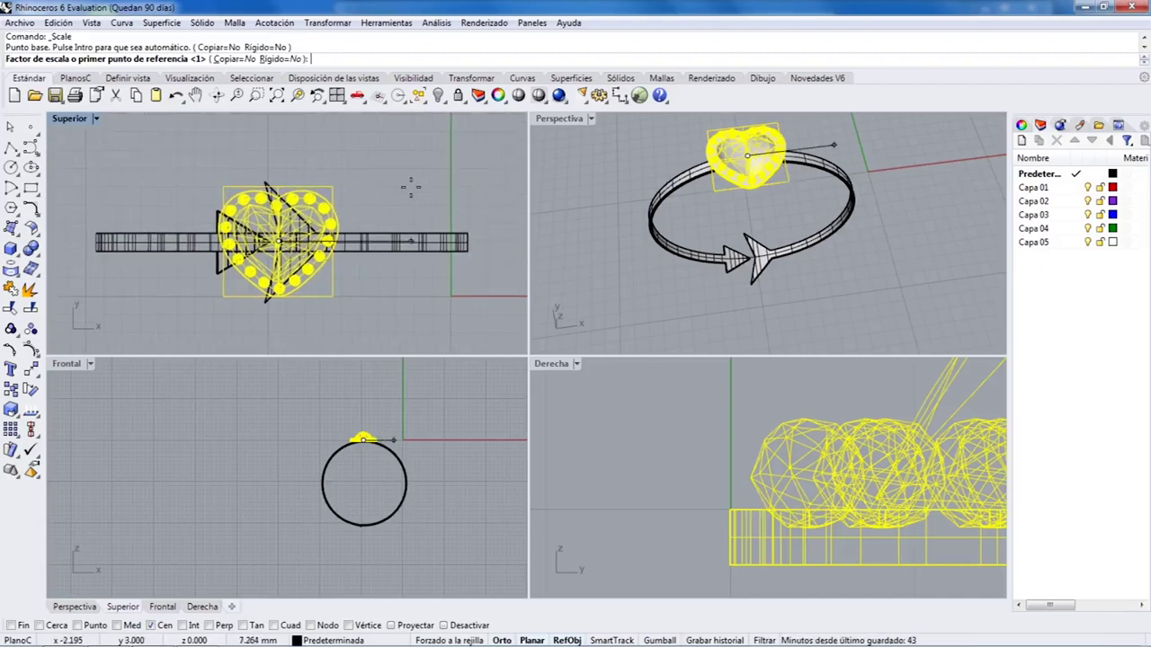
left_click(410, 187)
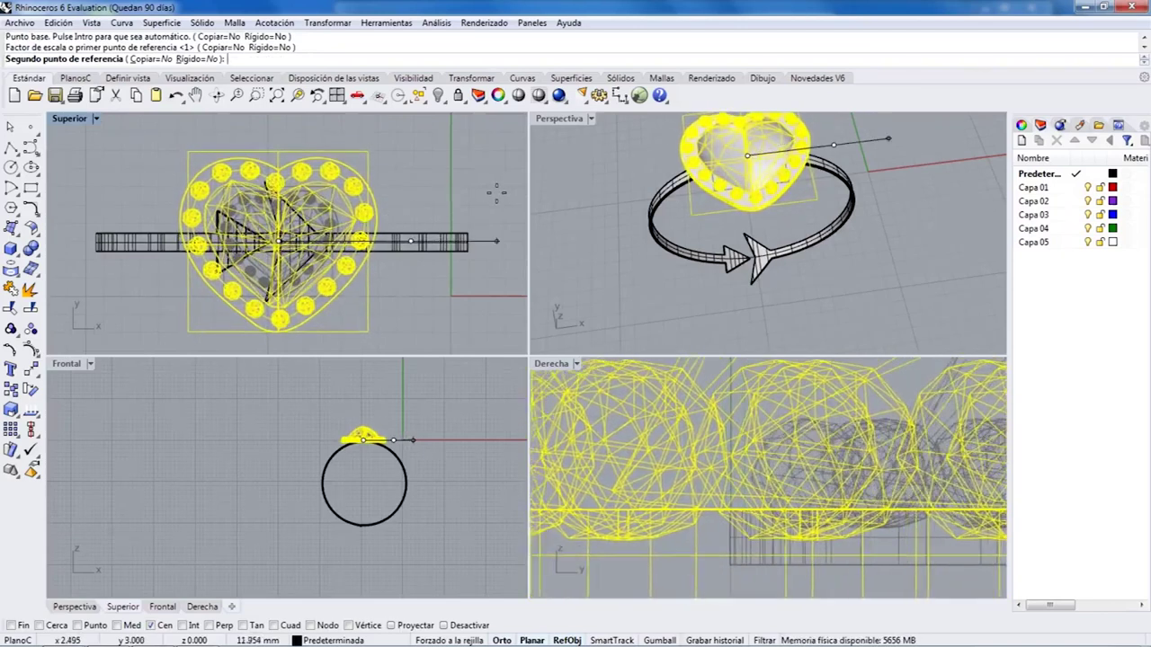
left_click(496, 191)
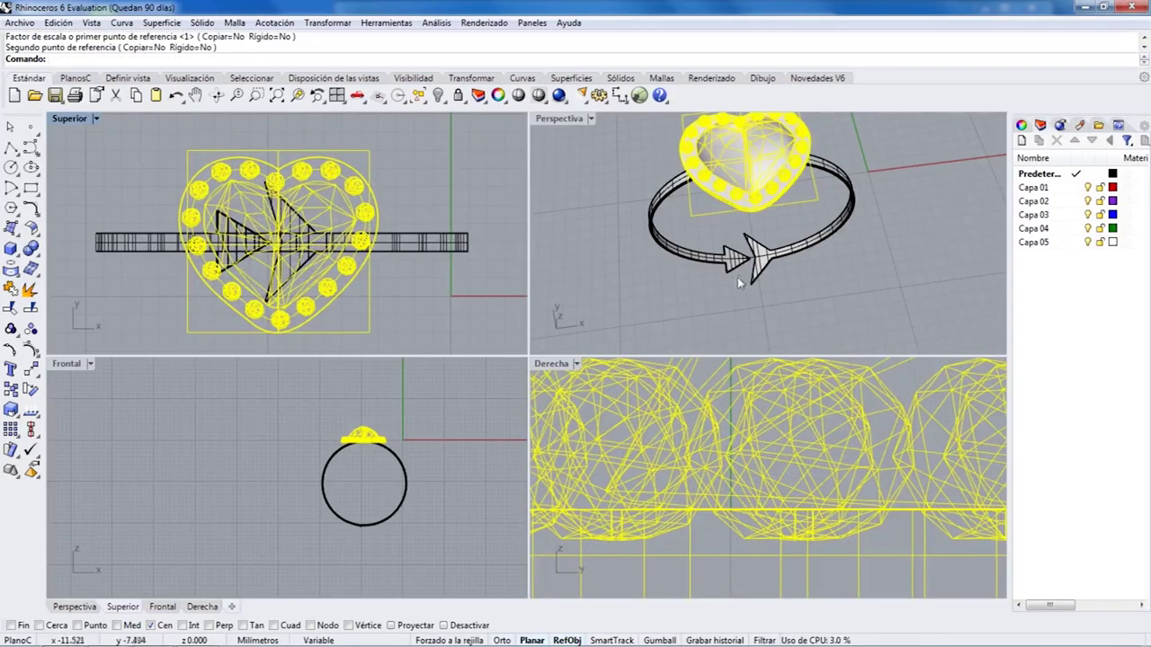
Undo the enlargement of the heart setting and inspect the ring in the maximized Perspective view.
left_click(696, 288)
key("ctrl+z")
left_click(665, 317)
right_click_drag(665, 317, 649, 159)
double_click(576, 120)
right_click_drag(385, 235, 476, 270)
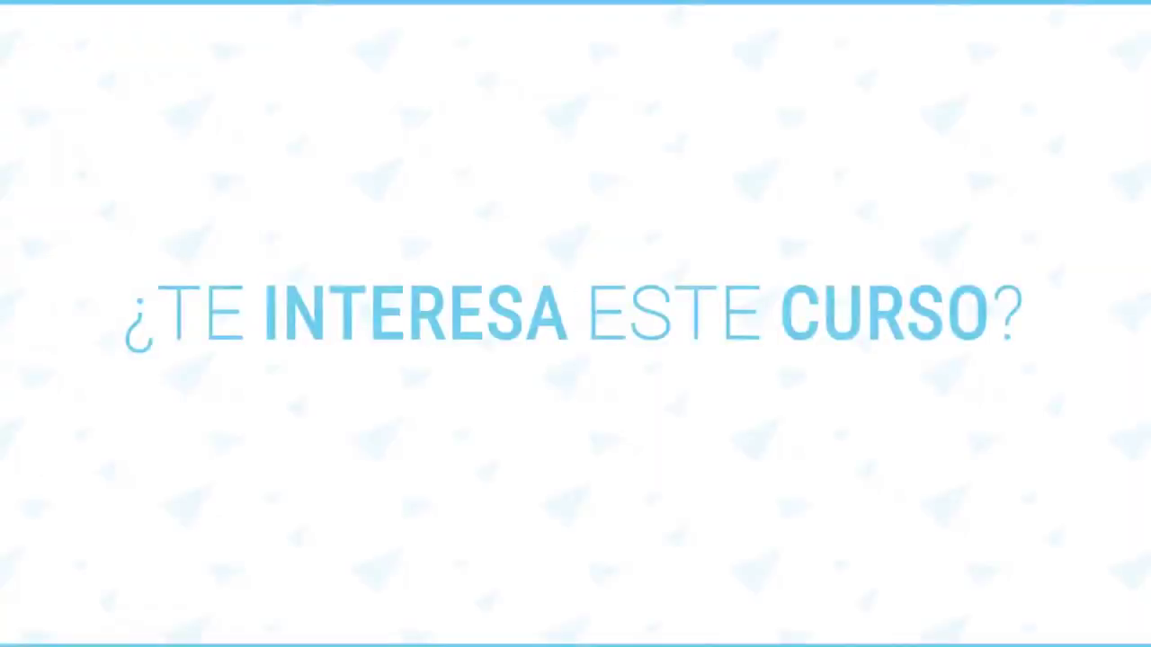